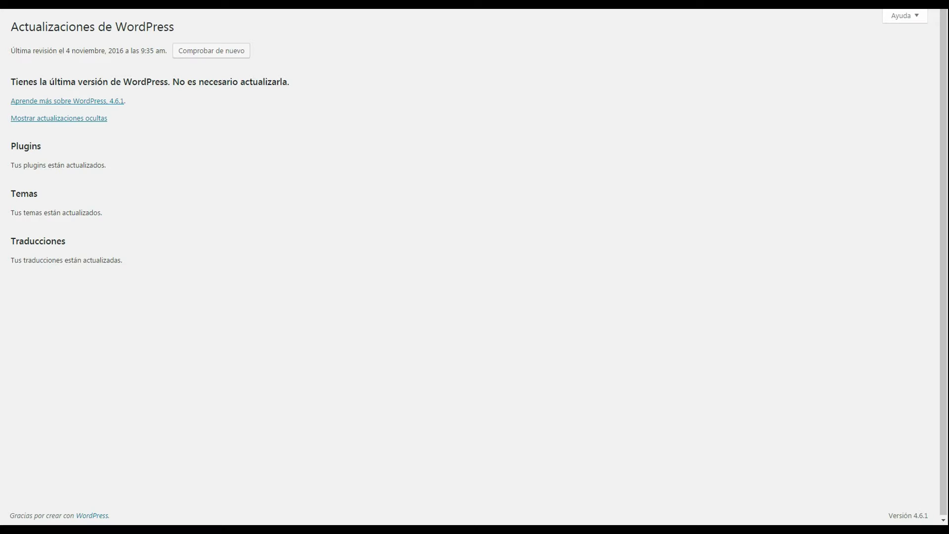
- Open the Item Skin Editor of the Essential Grid plugin
mouse_move(1, 398)
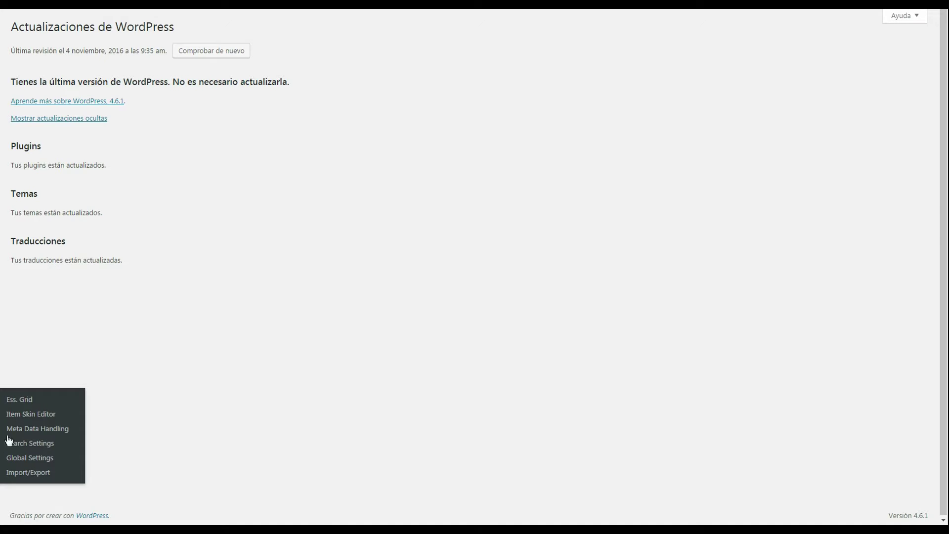
click(39, 415)
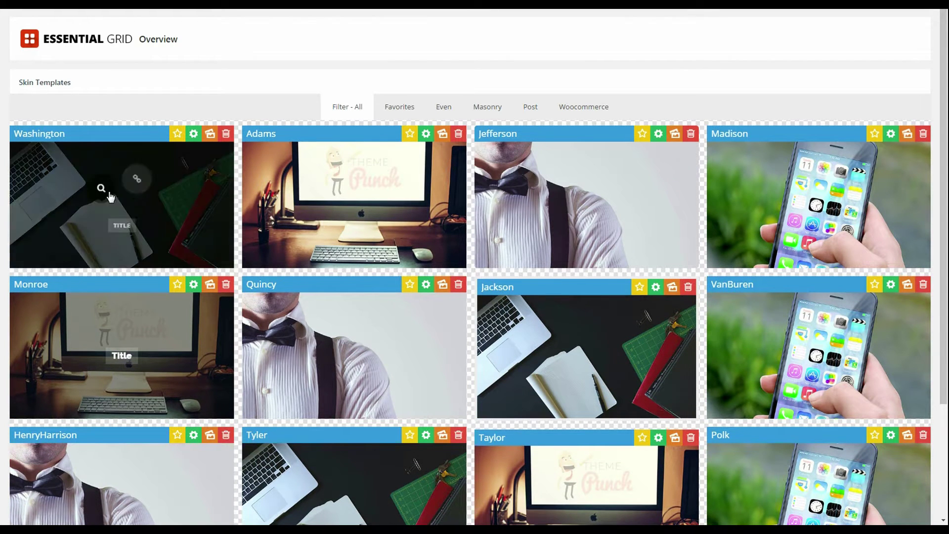
- Examine the skin templates under the Even, Masonry, Post, Woocommerce and Favorites filters, ending on Even
mouse_move(372, 192)
mouse_move(547, 185)
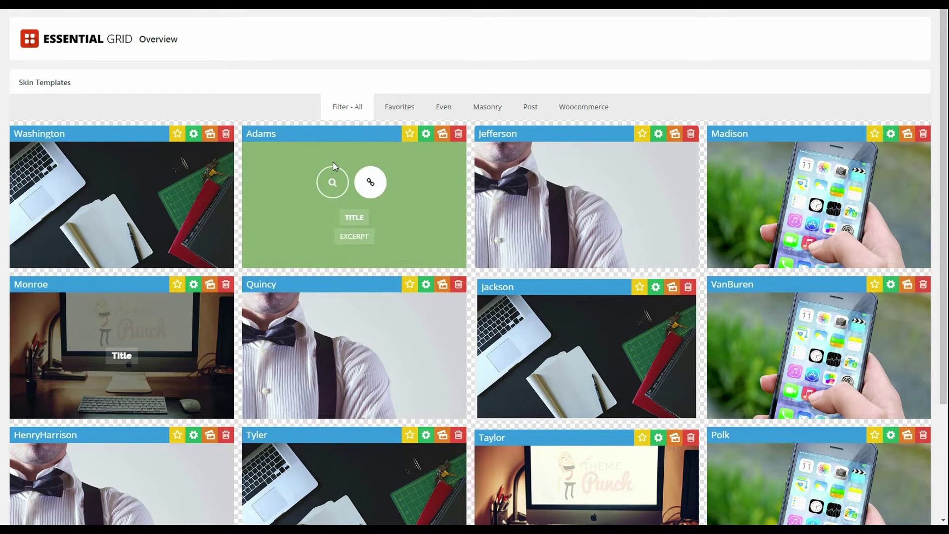
mouse_move(300, 312)
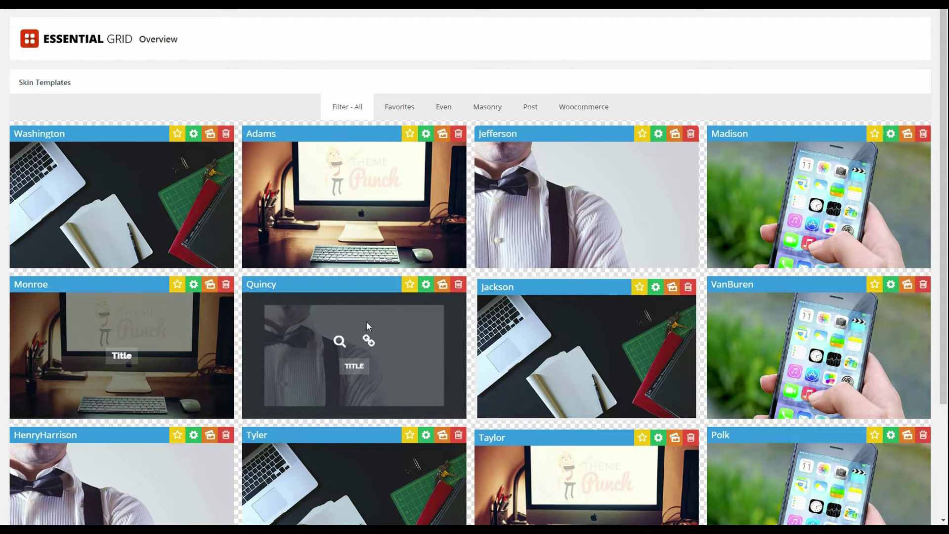
mouse_move(515, 331)
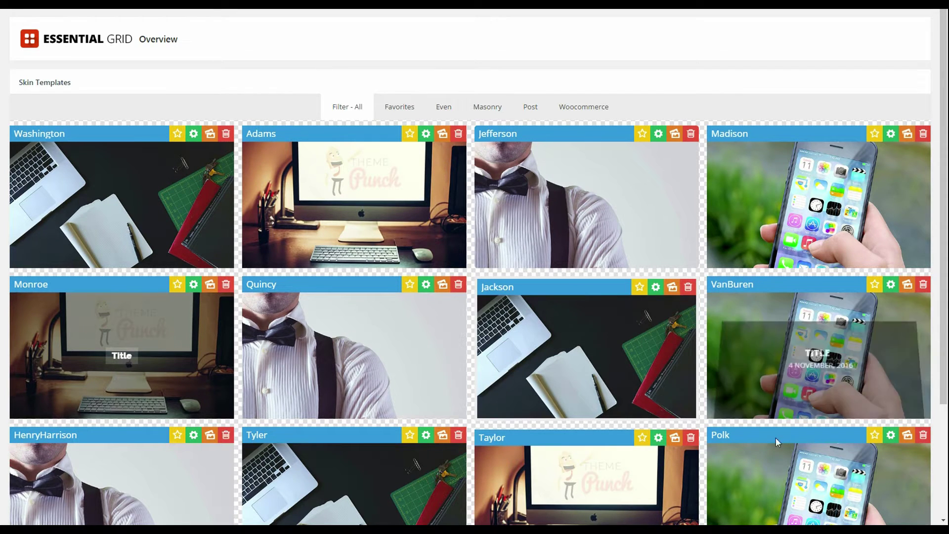
click(448, 108)
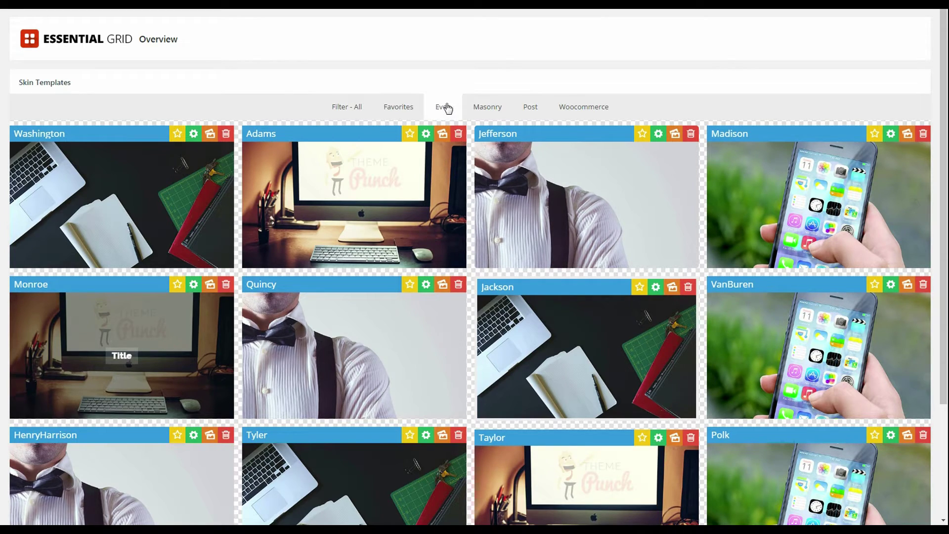
click(486, 109)
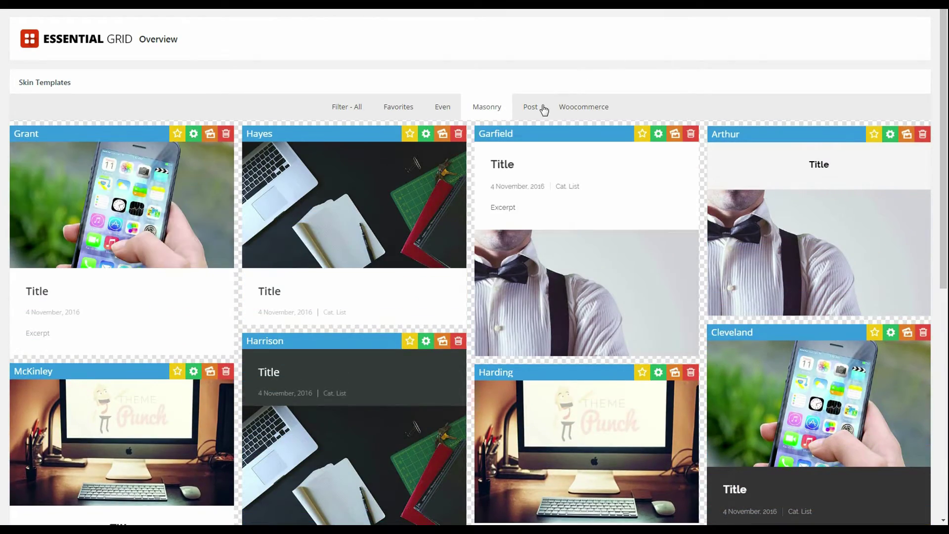
click(544, 109)
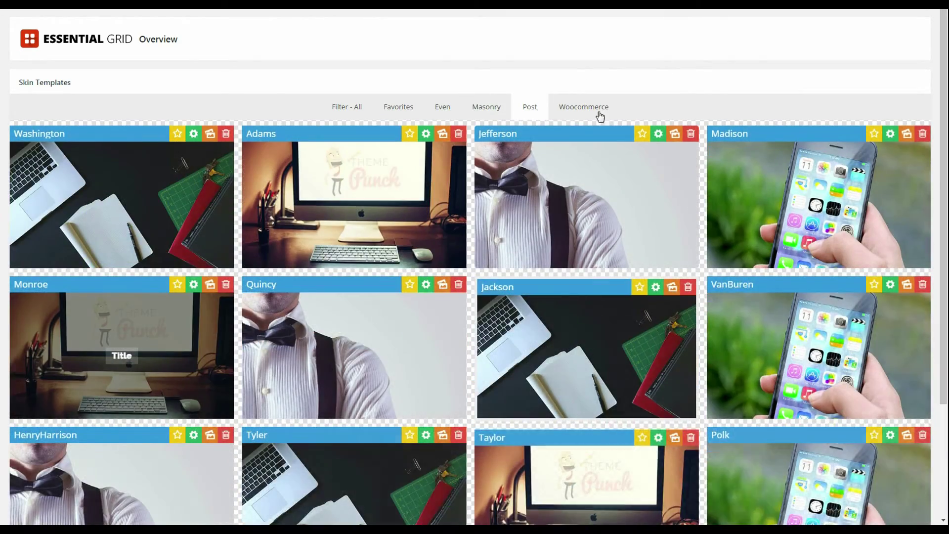
click(593, 112)
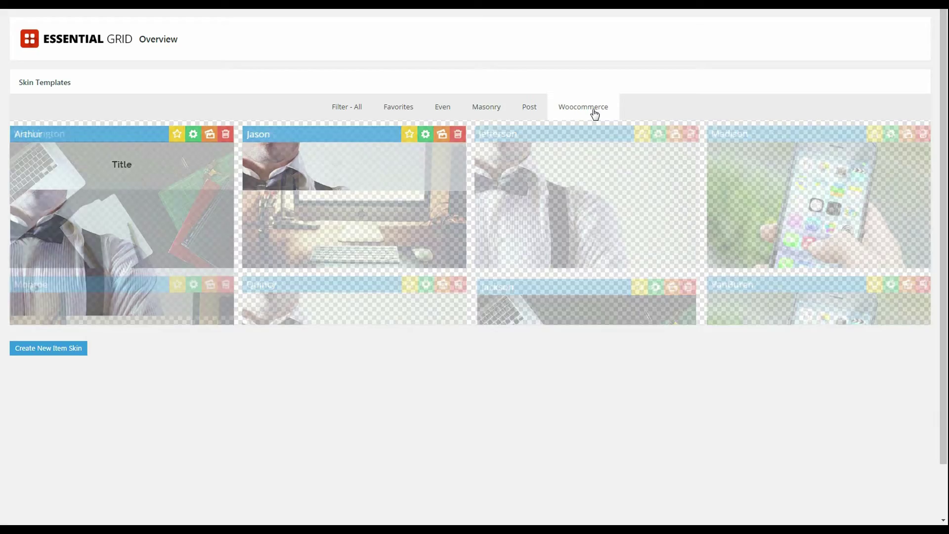
click(396, 109)
click(454, 110)
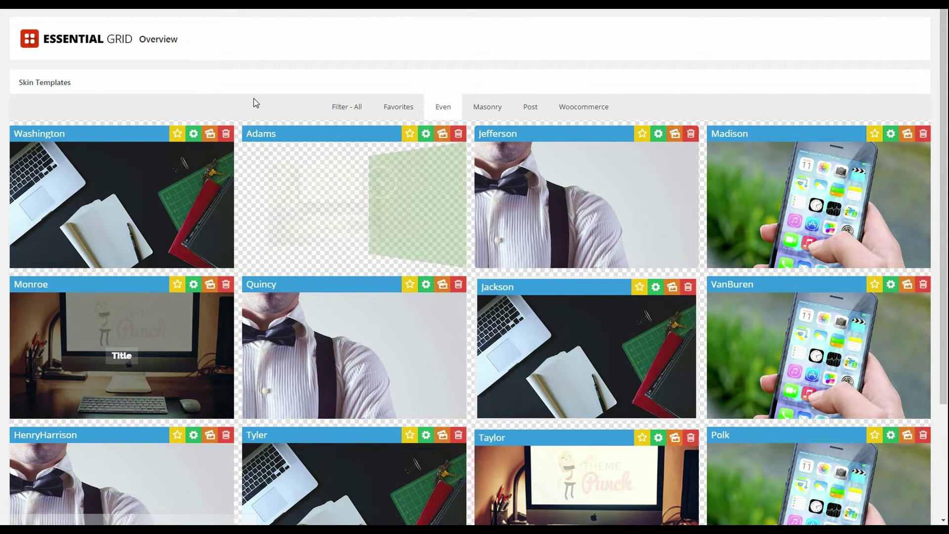
- Create a new item skin and name it Test
scroll(255, 106, down, 3)
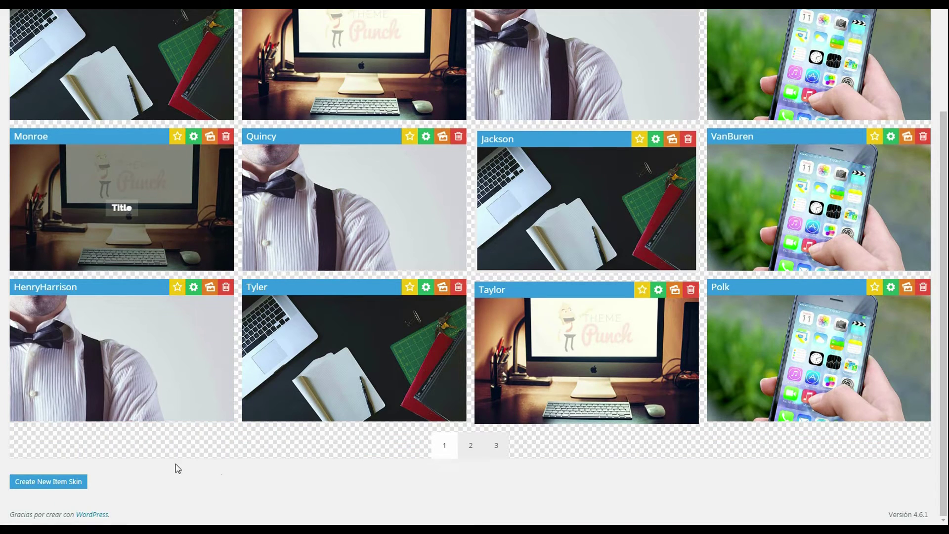
click(46, 487)
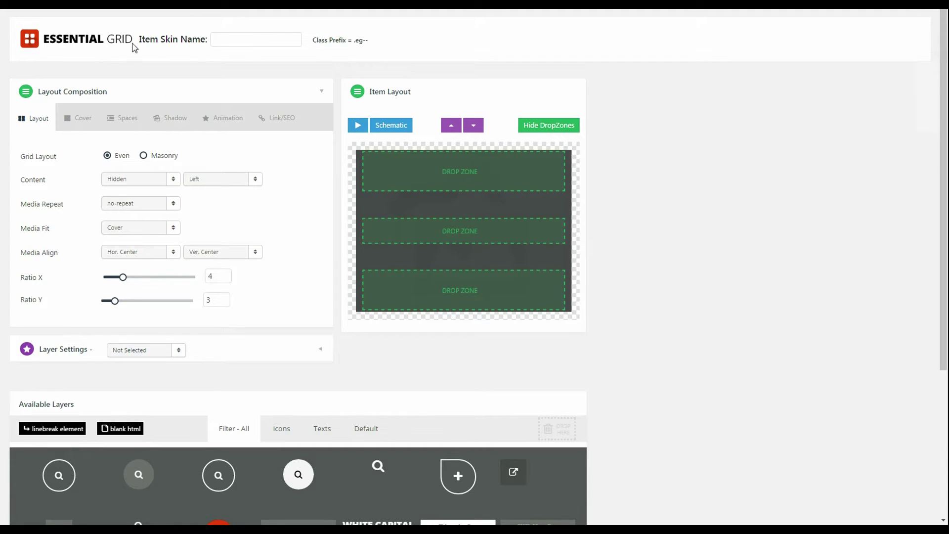
click(235, 39)
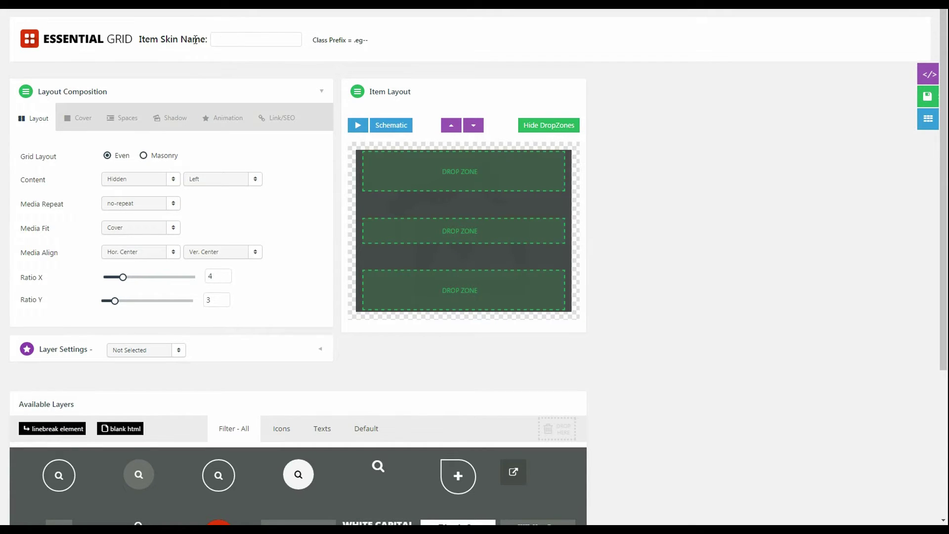
drag(141, 38, 222, 43)
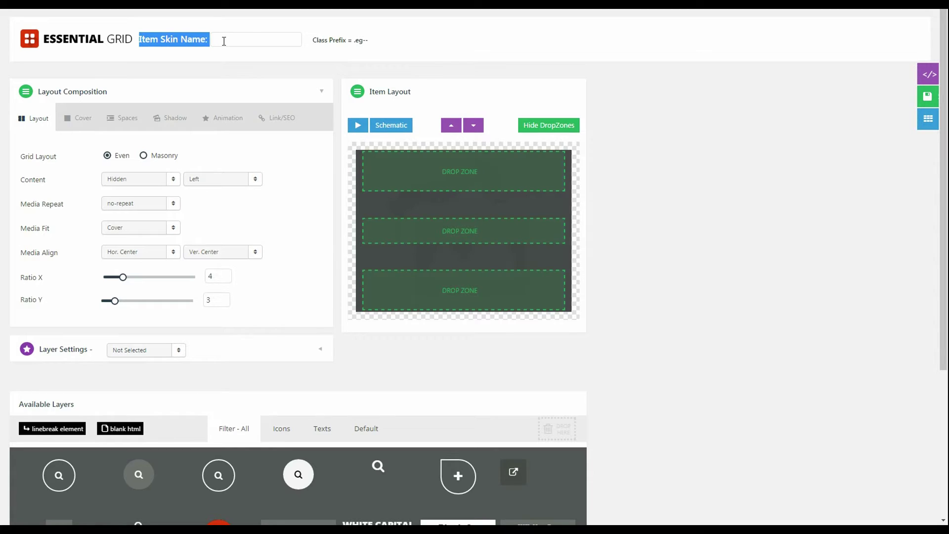
click(223, 41)
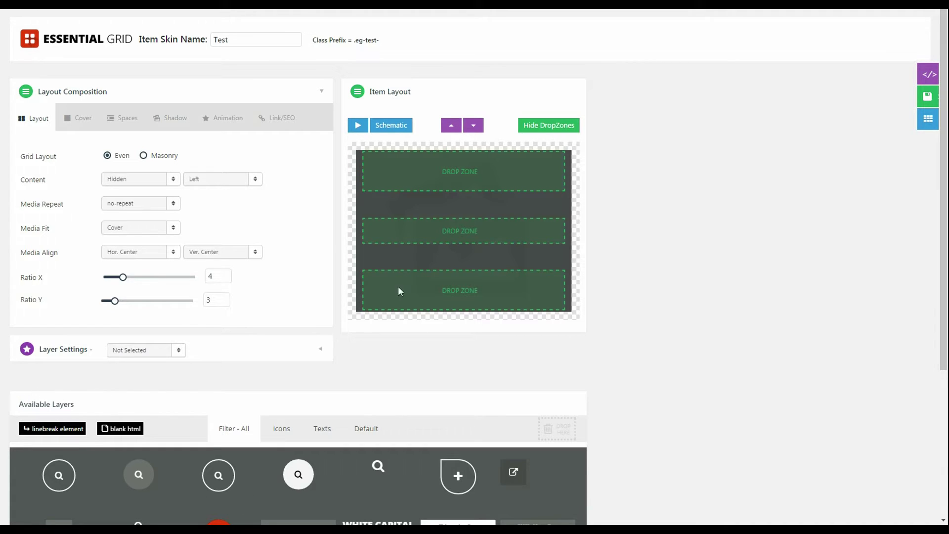
- Place the white-outlined circular search icon layer in the middle drop zone of the item layout
scroll(268, 453, down, 1)
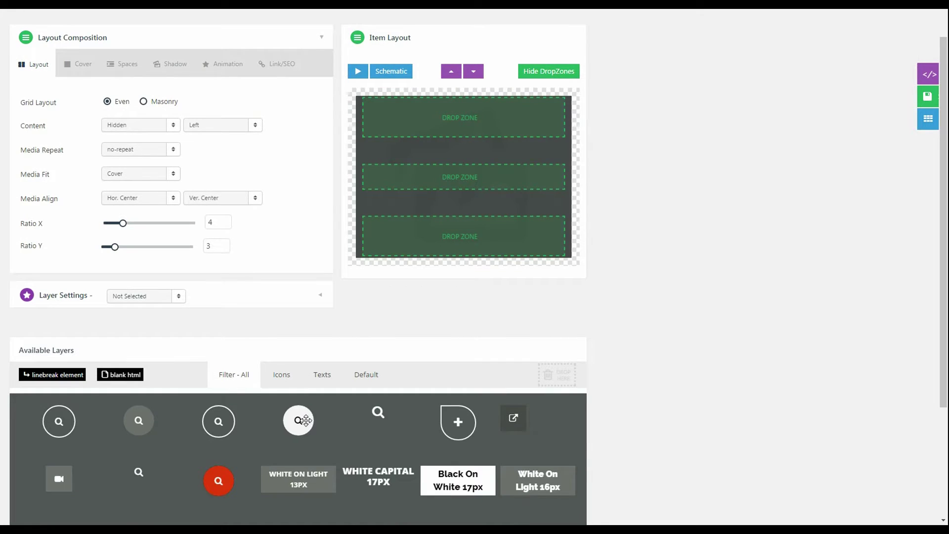
scroll(323, 408, down, 1)
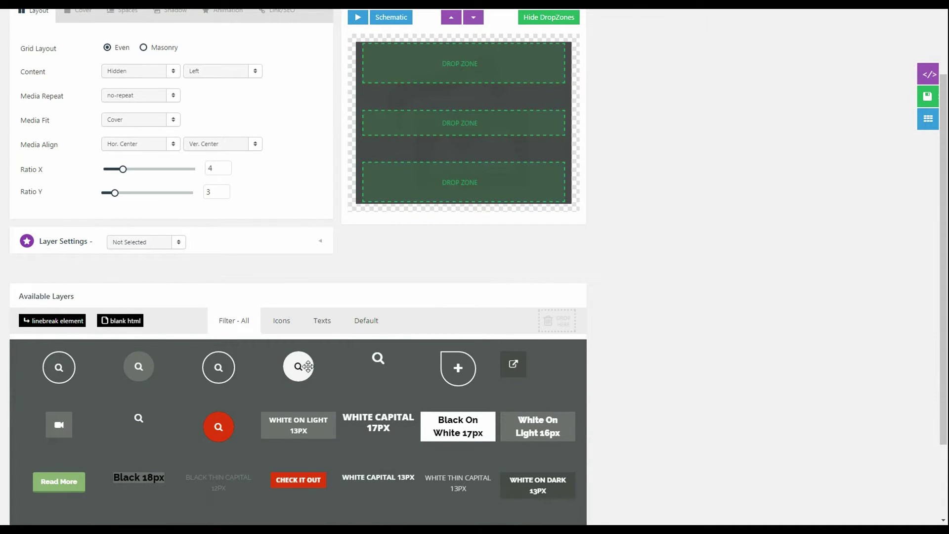
scroll(398, 237, up, 2)
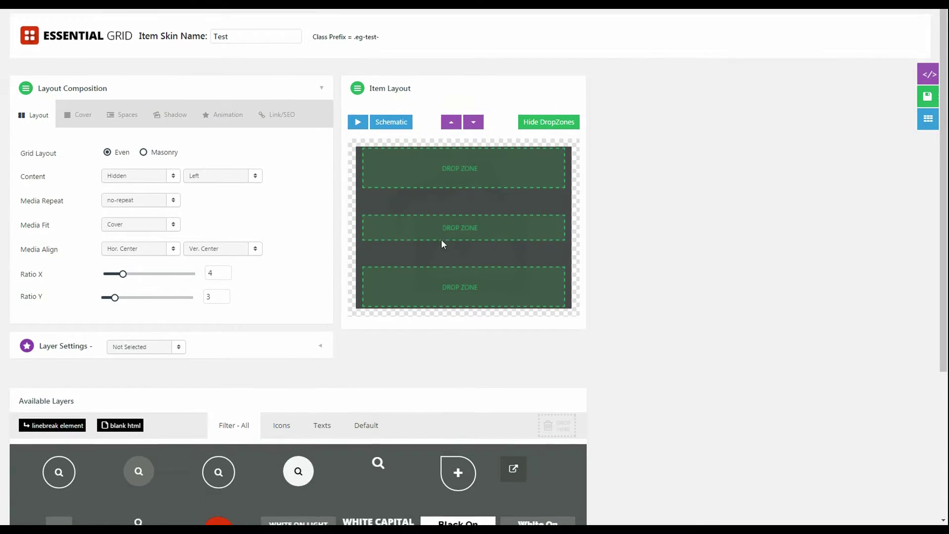
scroll(441, 239, down, 2)
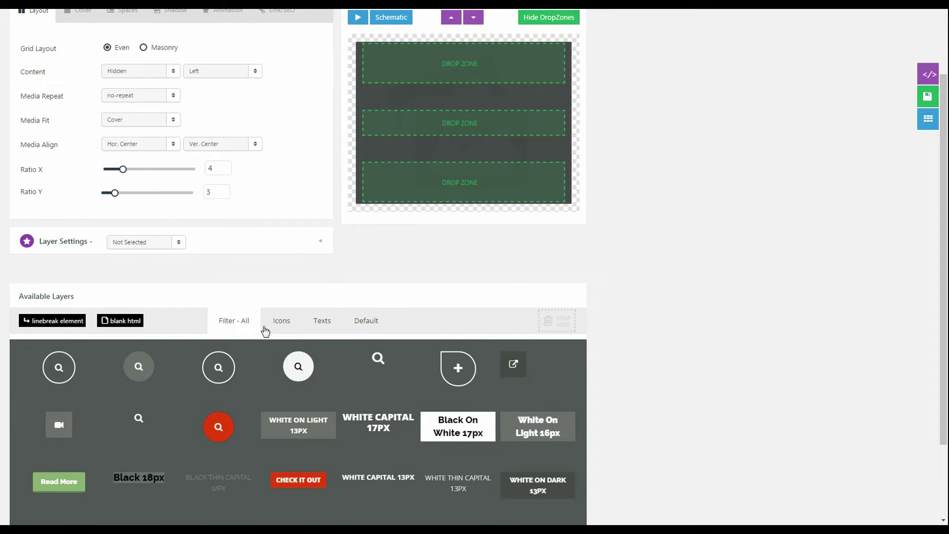
drag(219, 367, 466, 128)
click(464, 127)
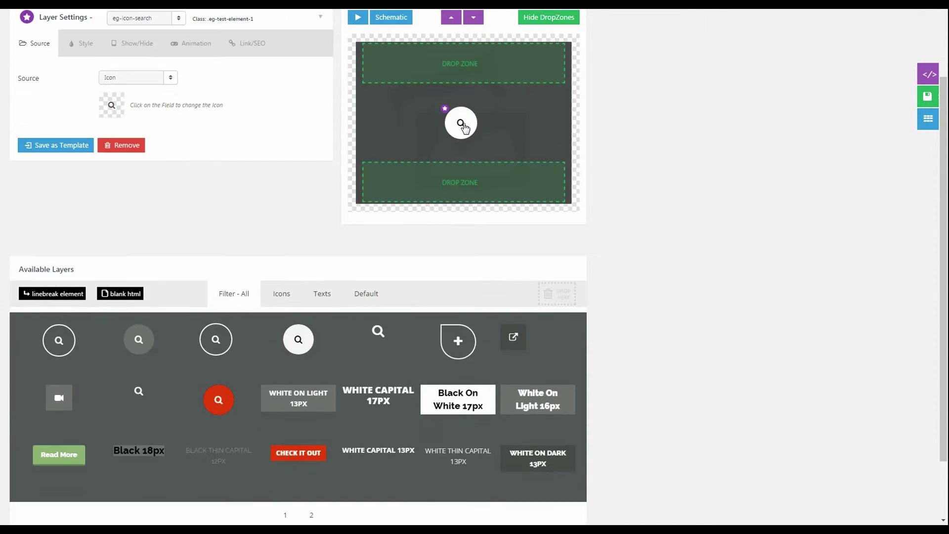
- Remove the search icon layer from the item layout and return to the Layout Composition settings
scroll(419, 137, up, 2)
click(129, 255)
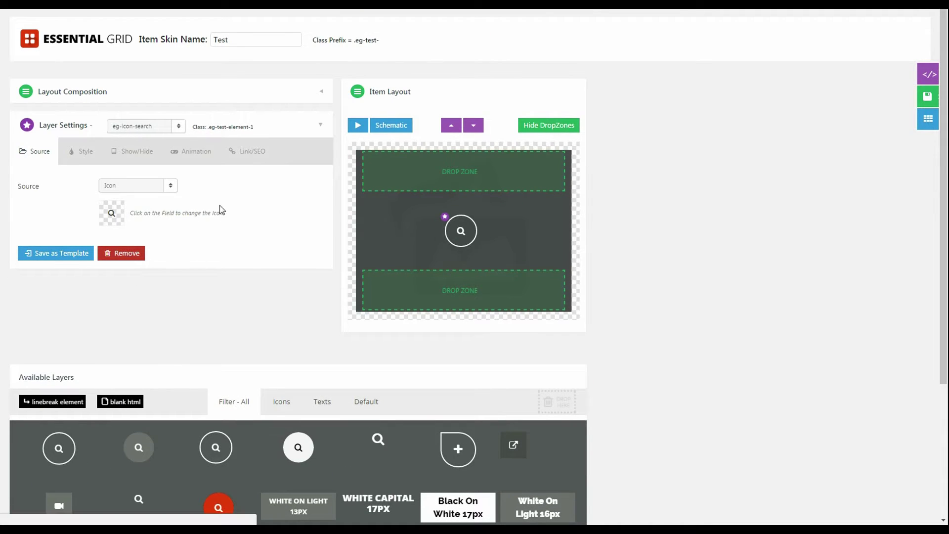
click(473, 30)
click(55, 94)
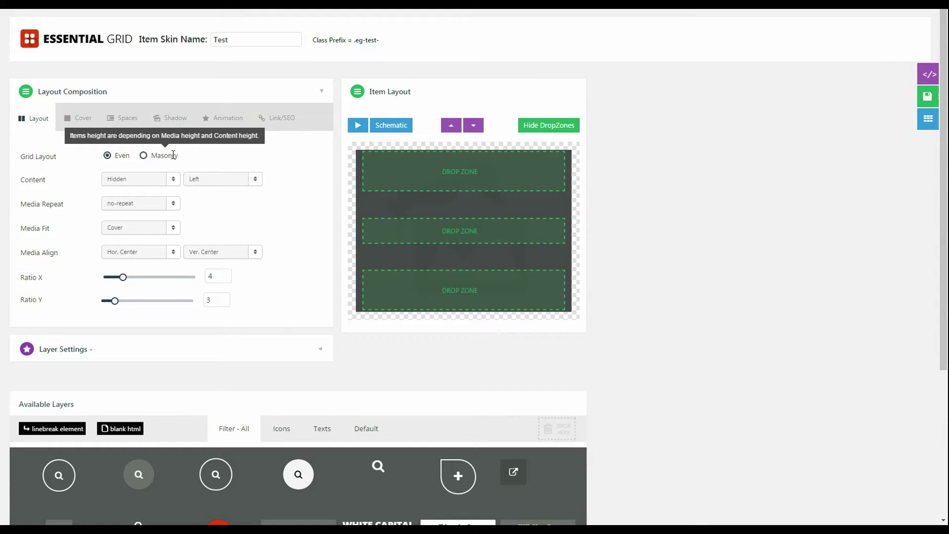
- Switch the grid layout to Masonry, check its content position options, and set the layout back to Even
click(143, 156)
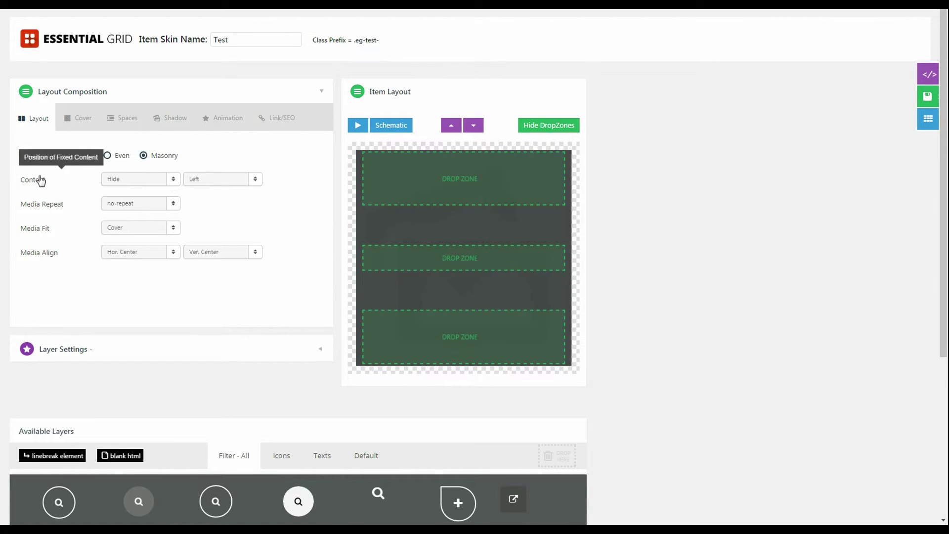
click(122, 182)
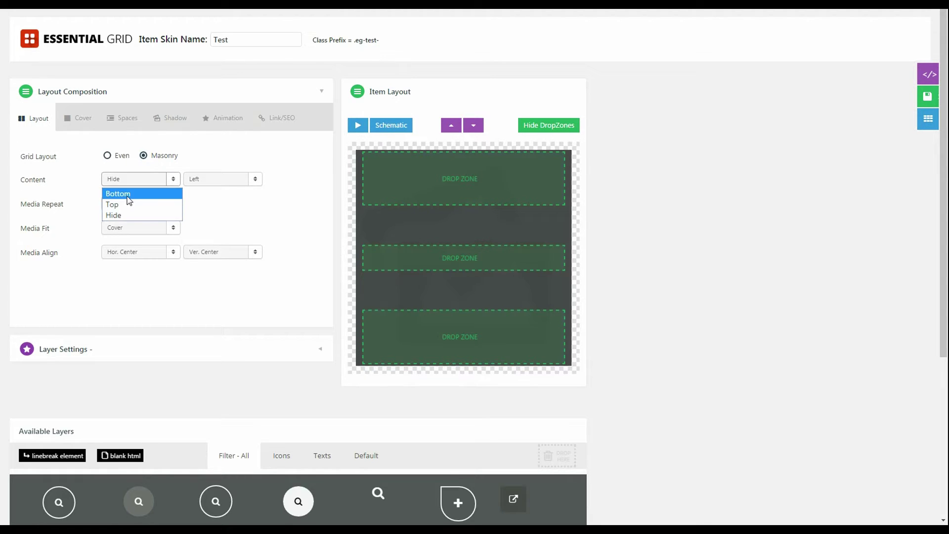
click(106, 155)
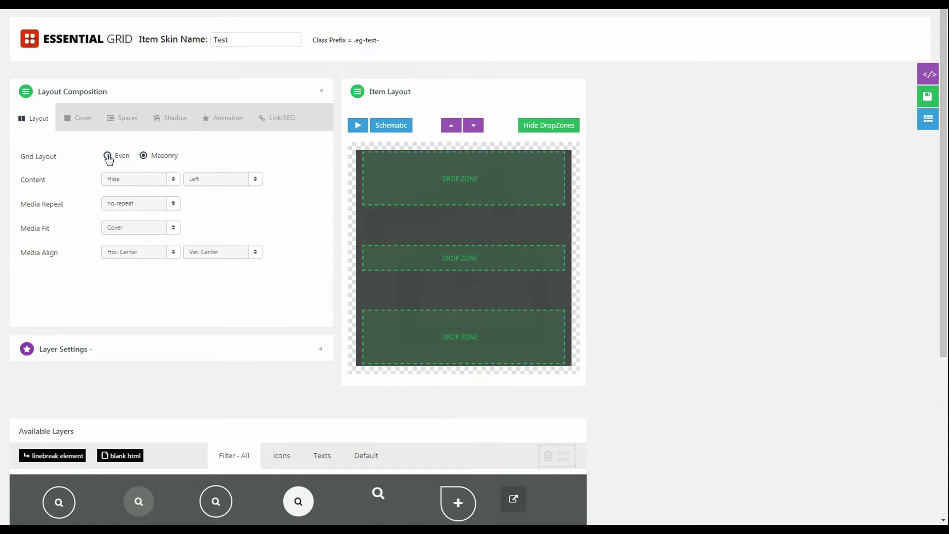
click(107, 155)
- Examine the choices offered for the skin's content position and alignment, Media Repeat, Media Fit and Media Align
click(126, 183)
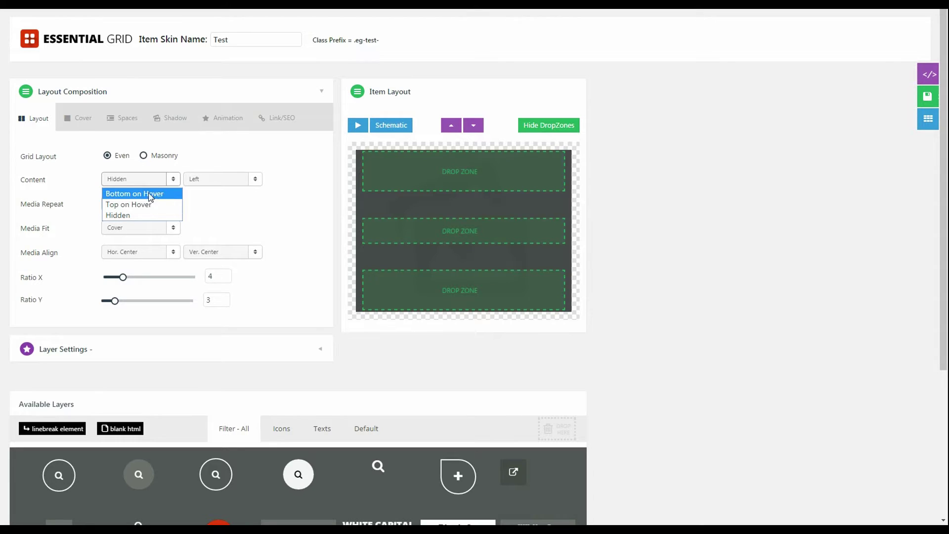
click(132, 186)
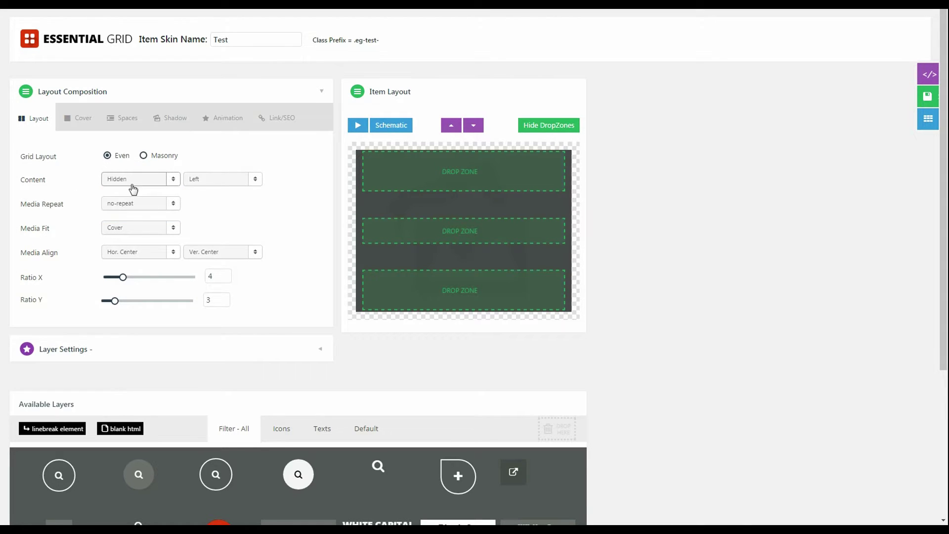
click(192, 182)
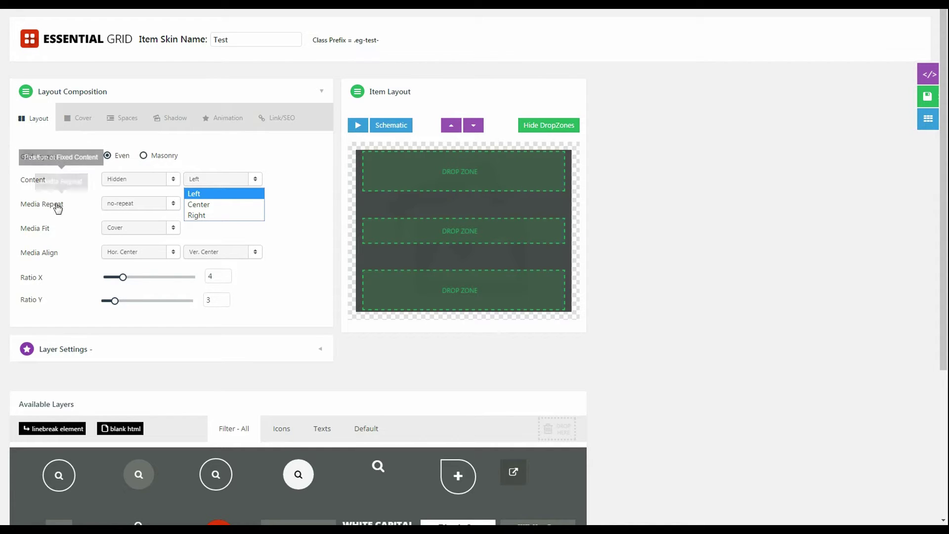
click(305, 212)
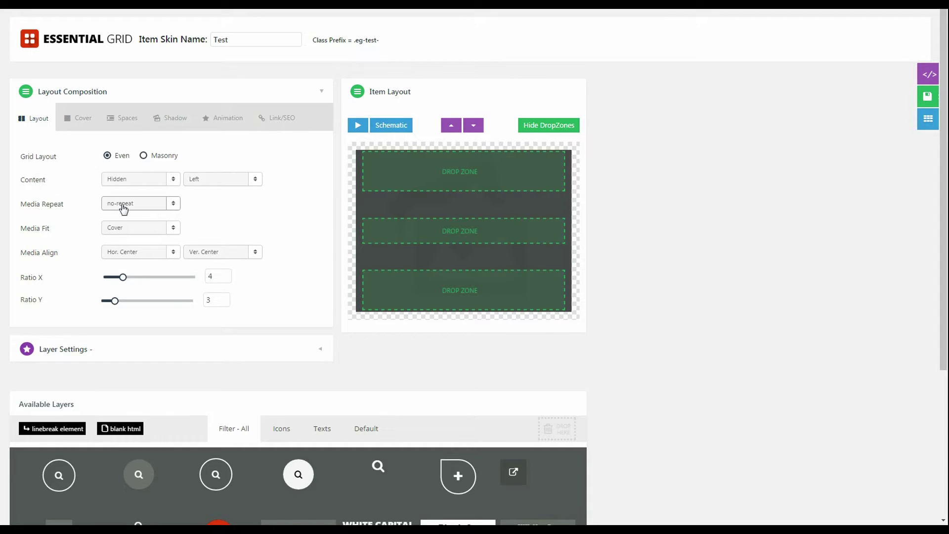
click(154, 206)
click(152, 205)
click(144, 207)
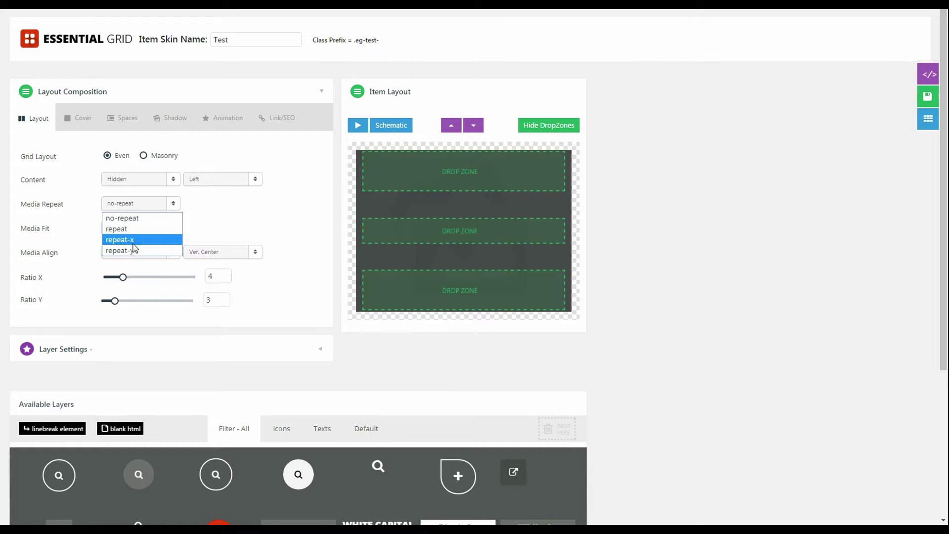
click(175, 207)
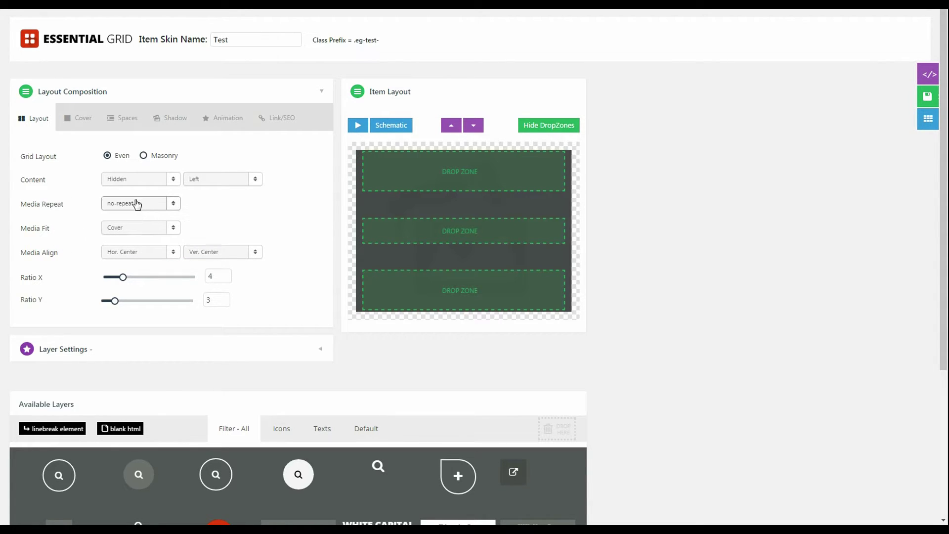
click(154, 232)
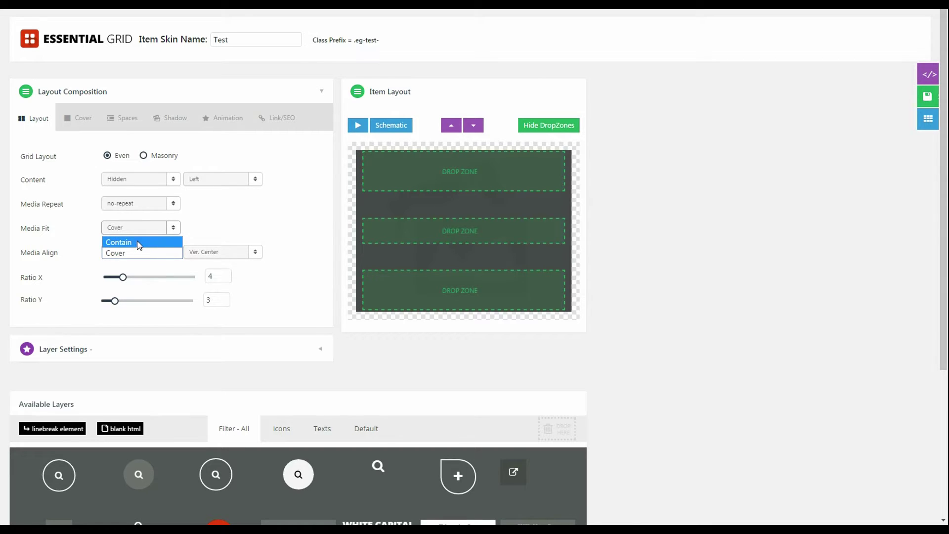
click(173, 231)
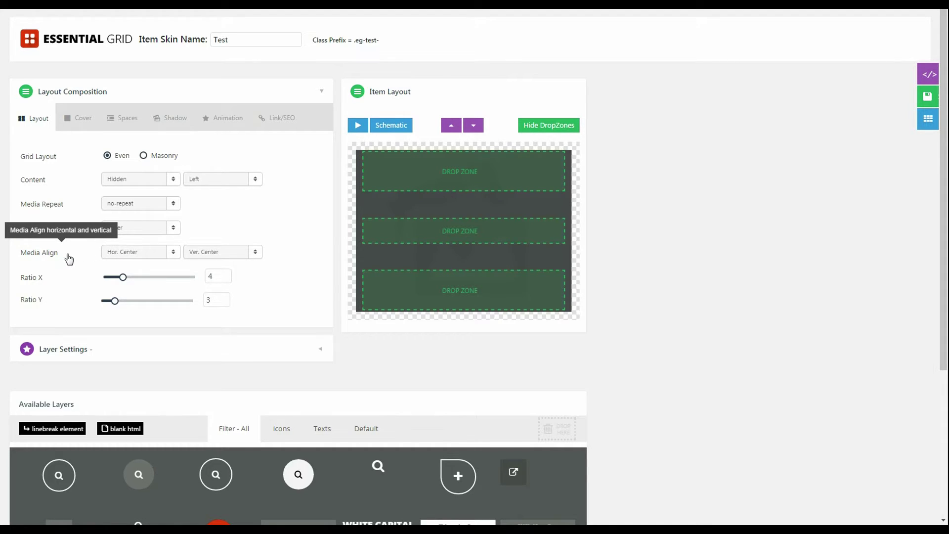
click(152, 255)
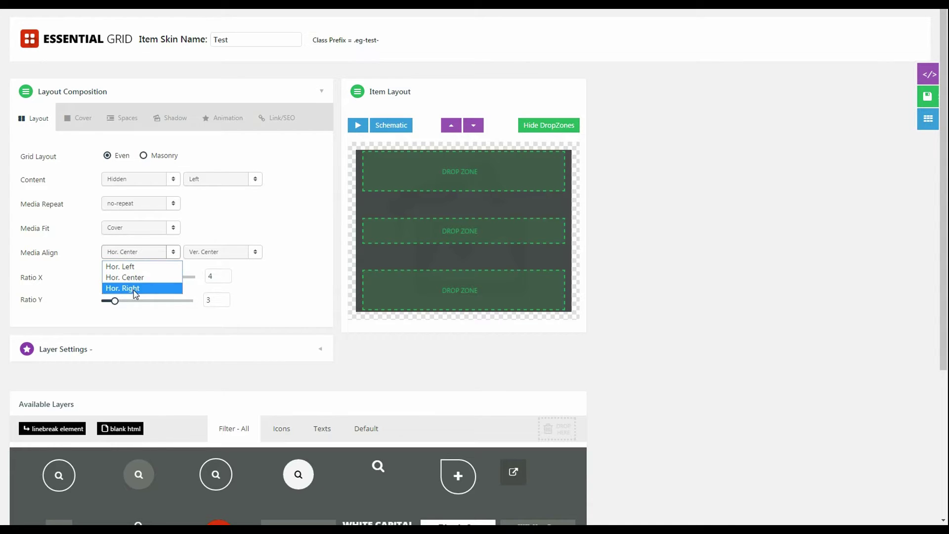
click(235, 252)
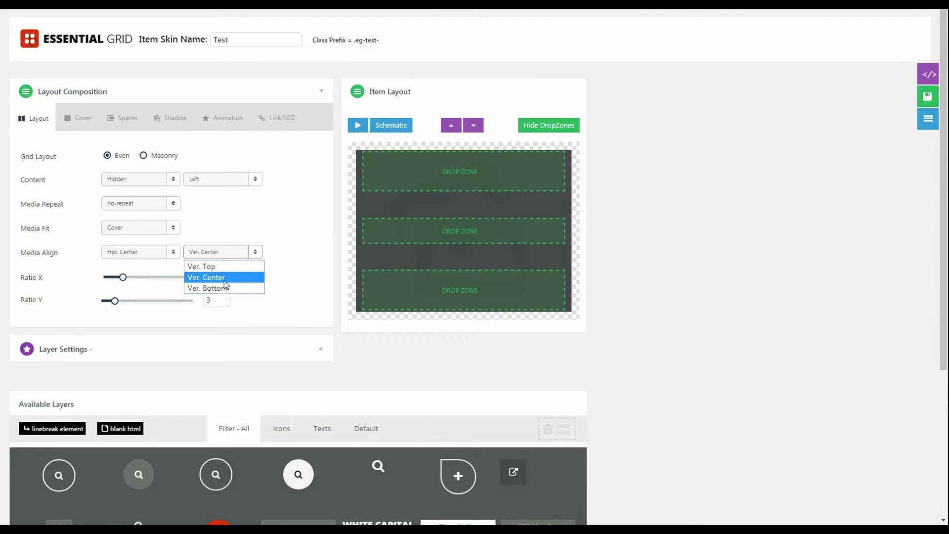
- Review the Media Fit setting and the horizontal choices for Media Align in the skin's layout settings
click(280, 231)
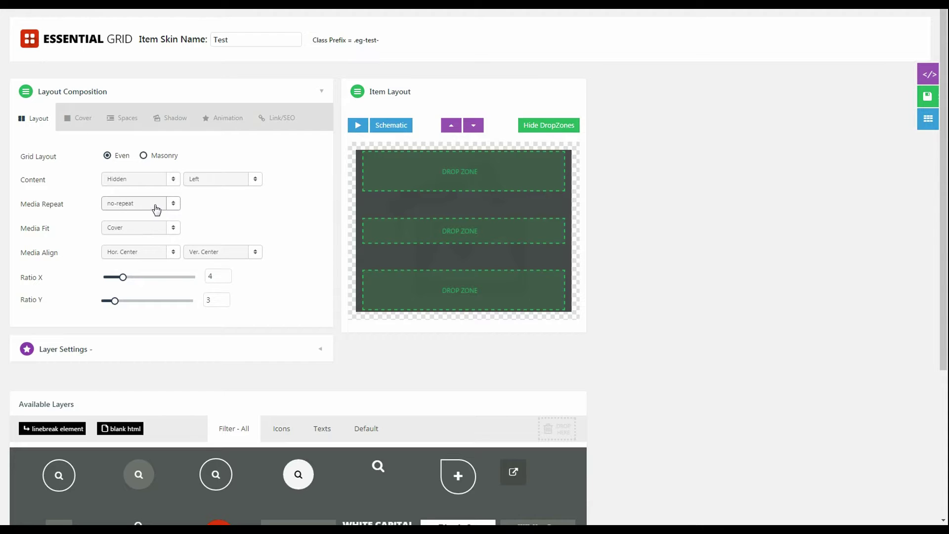
click(147, 231)
click(144, 253)
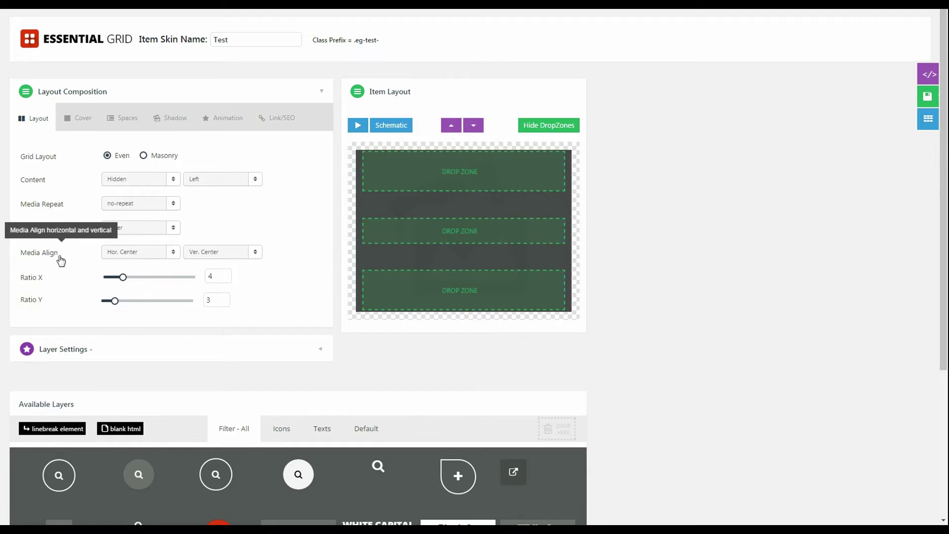
click(163, 253)
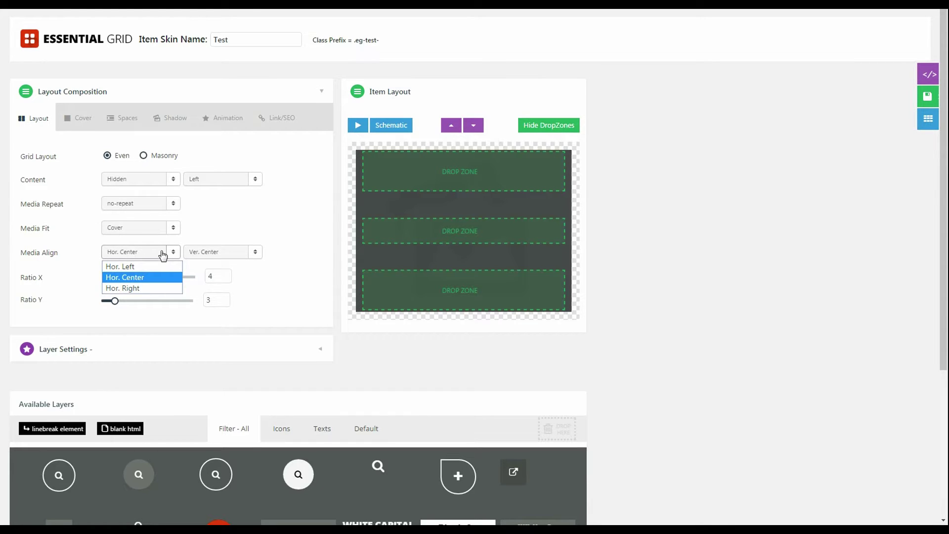
click(164, 254)
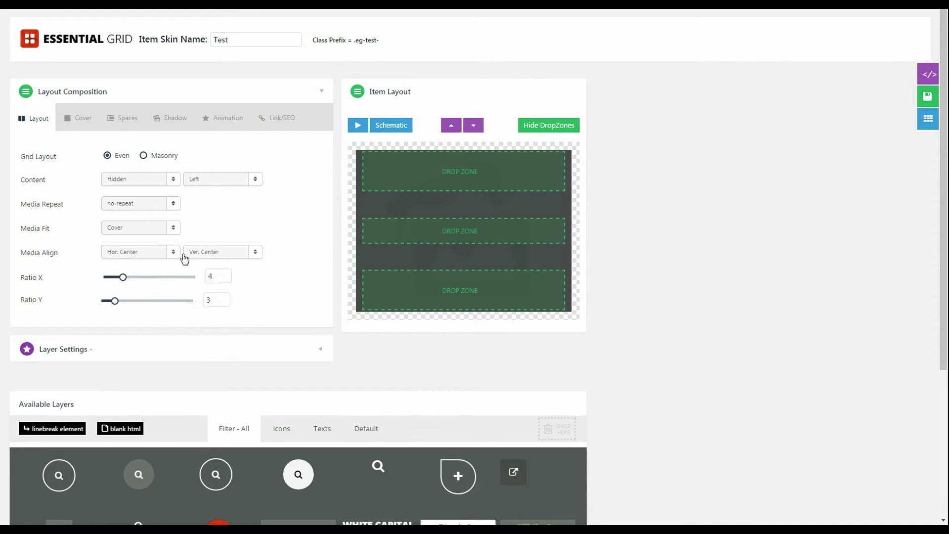
- Examine the skin's cover settings, including the description and choices of Cover Type
click(72, 121)
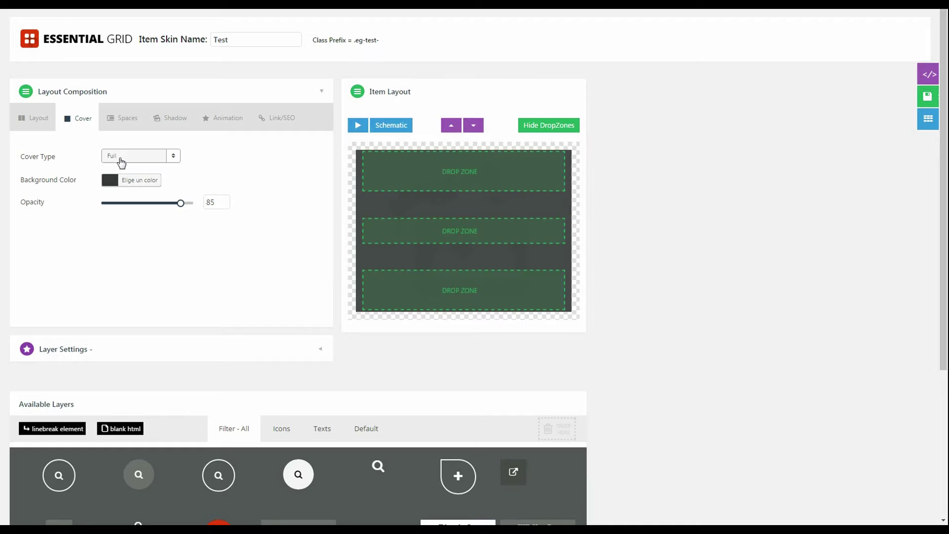
mouse_move(55, 154)
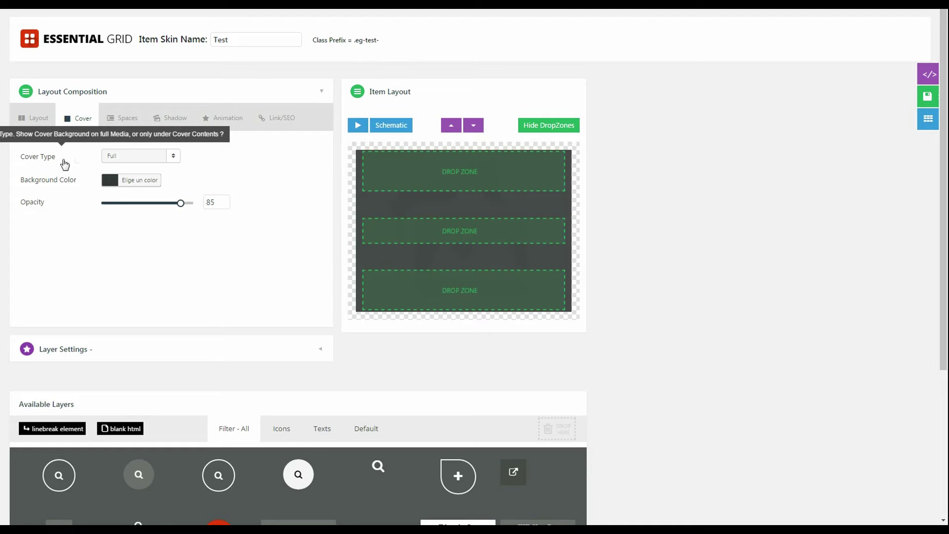
click(143, 157)
click(141, 157)
click(143, 158)
click(154, 156)
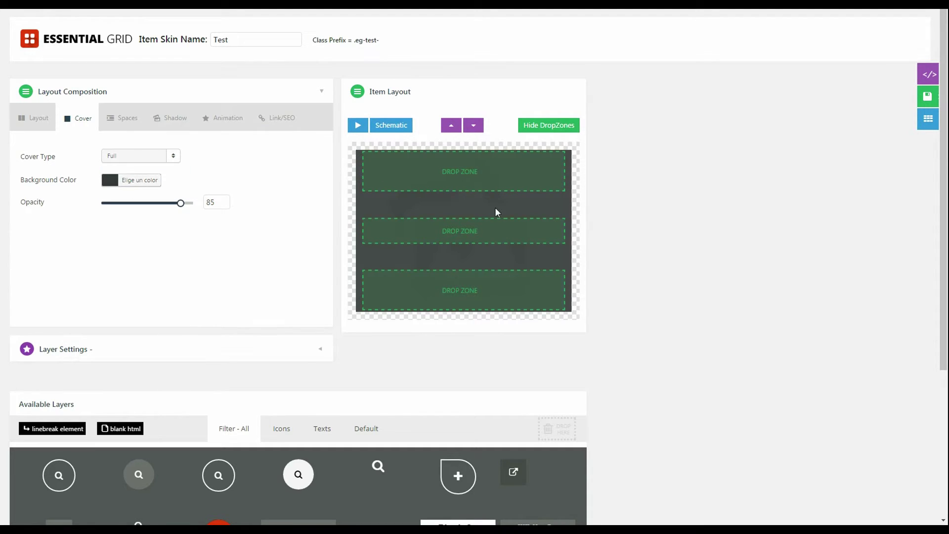
- Set the cover's background color to #bf0000 and its opacity to 60
click(135, 180)
drag(192, 180, 93, 175)
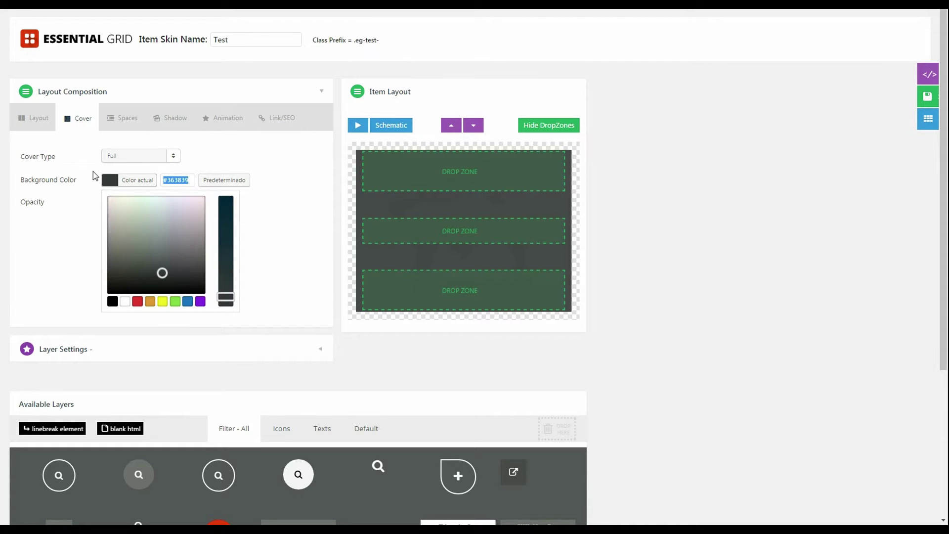
text(#bf0000)
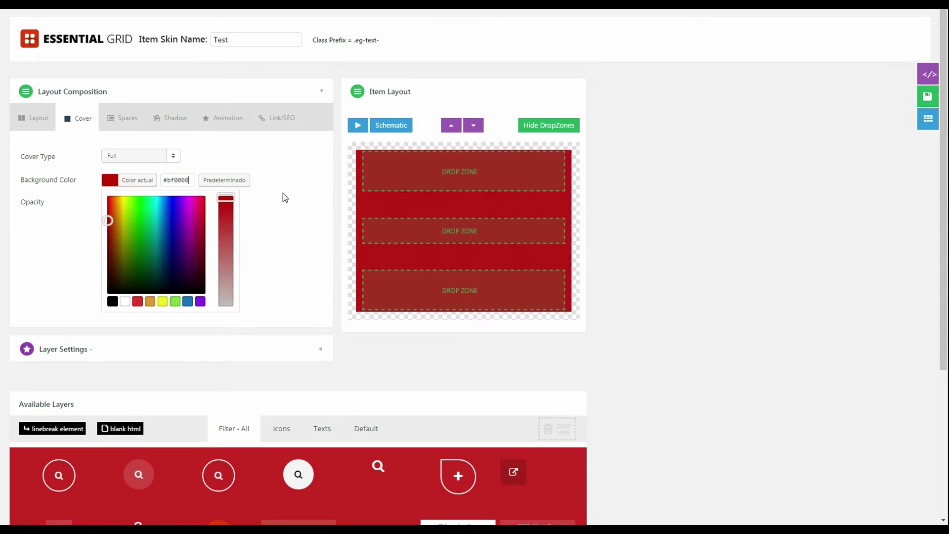
click(282, 192)
drag(181, 203, 161, 211)
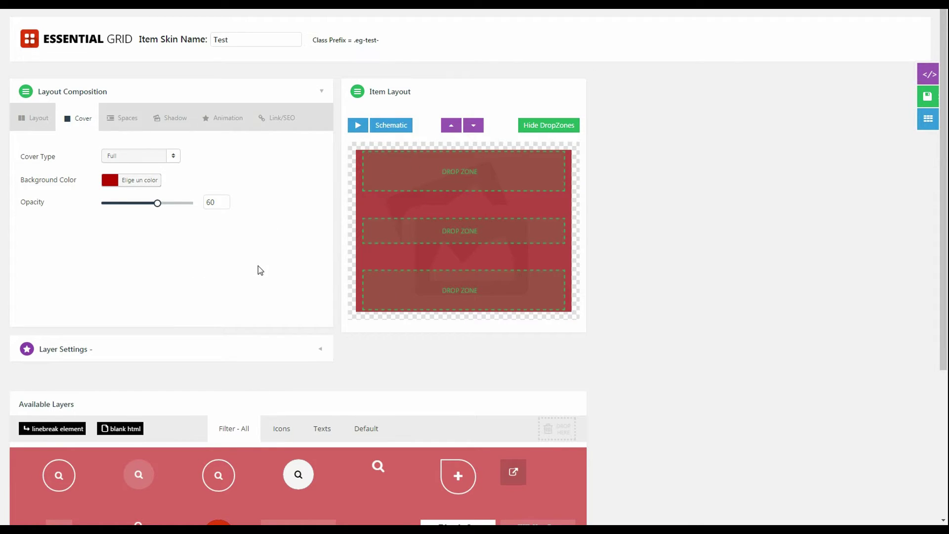
- Place the White Capital 17px text layer in the middle drop zone and set the cover type to Content Based
scroll(253, 415, down, 1)
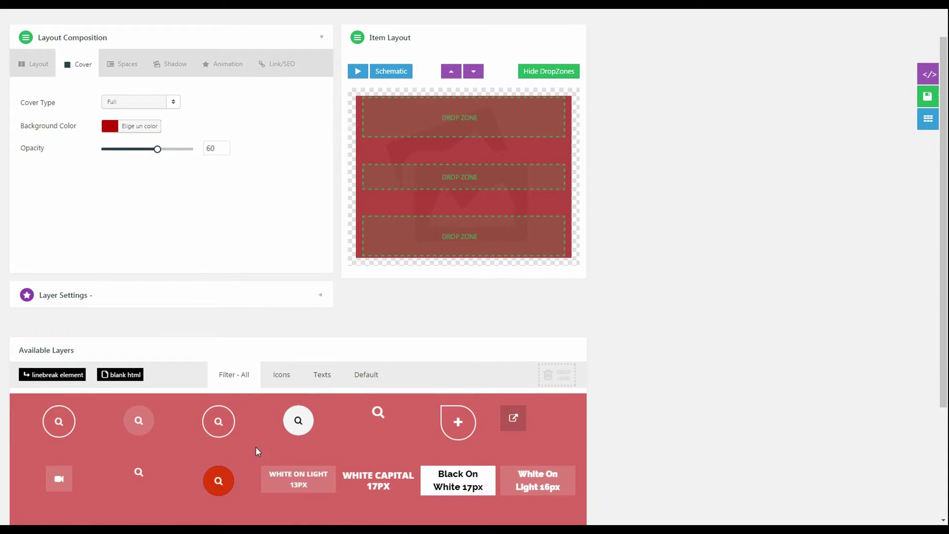
drag(378, 480, 442, 192)
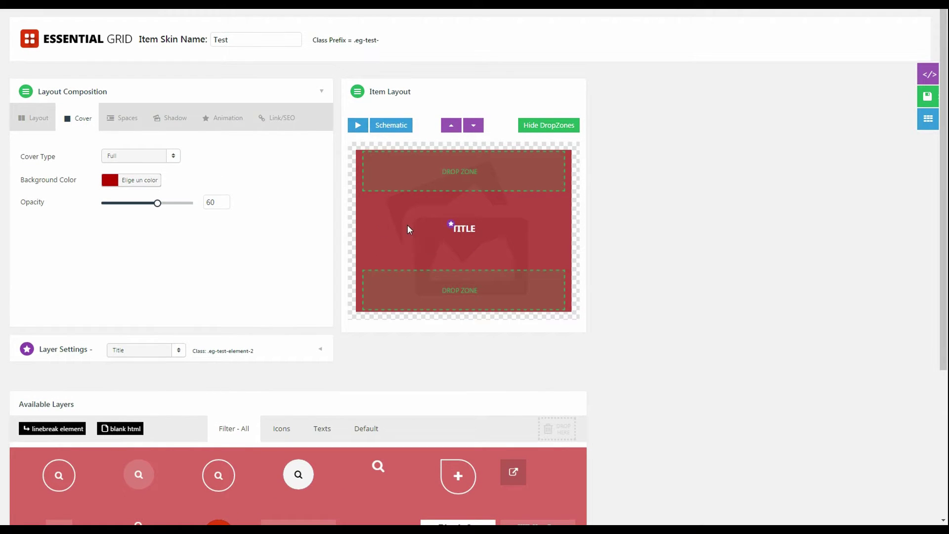
click(167, 156)
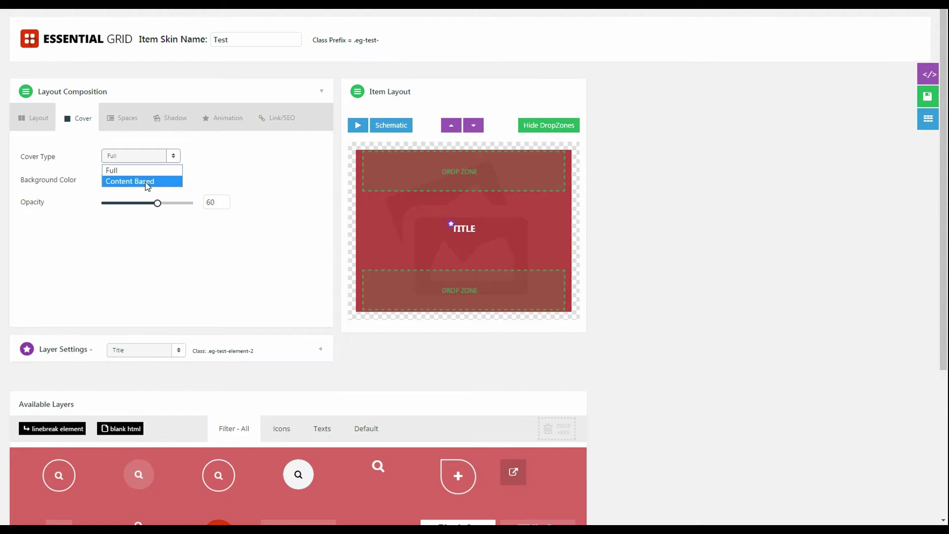
click(148, 182)
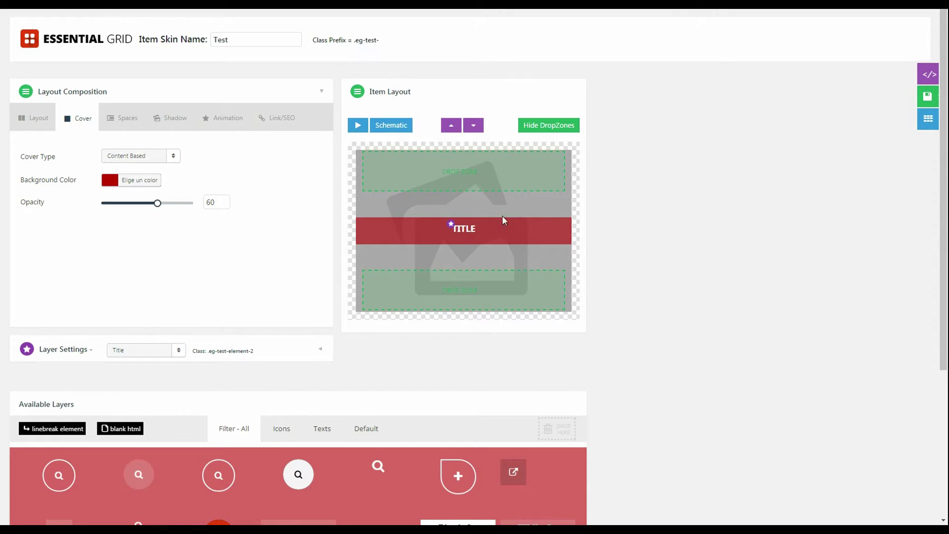
- Set the cover type back to Full, remove the title layer from the item layout, and return to Layout Composition
click(140, 155)
click(141, 169)
scroll(460, 210, down, 1)
click(464, 176)
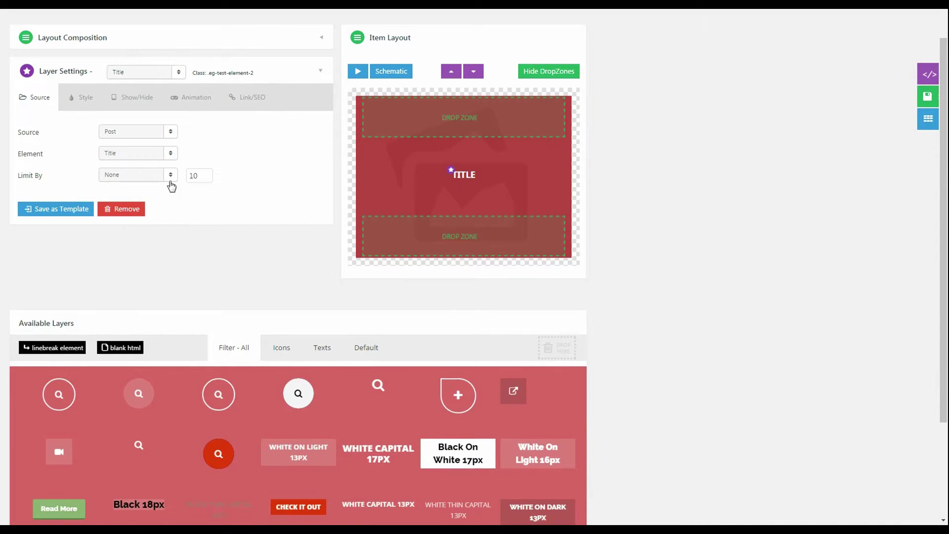
click(123, 209)
click(460, 48)
scroll(133, 108, up, 1)
click(105, 90)
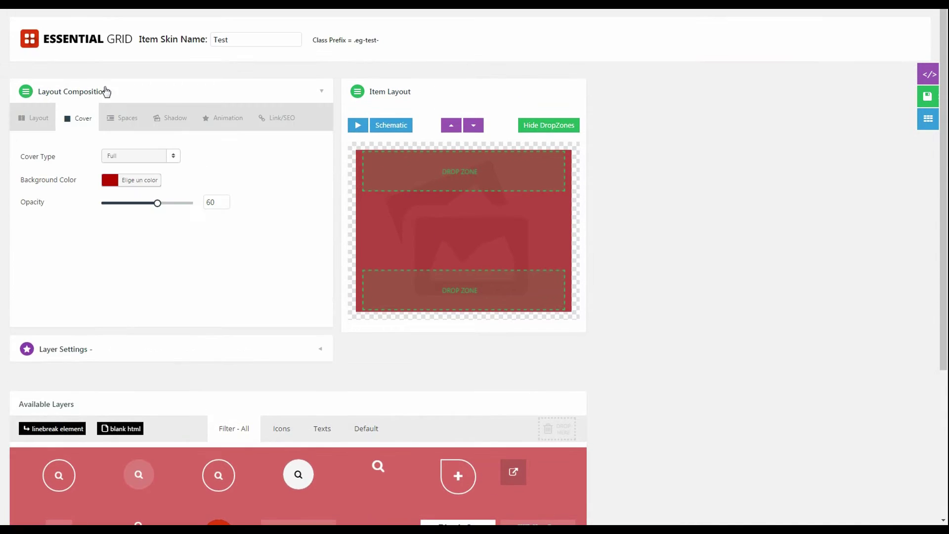
- Examine the full item's padding and border settings in Spaces, including the Border Style choices
click(107, 118)
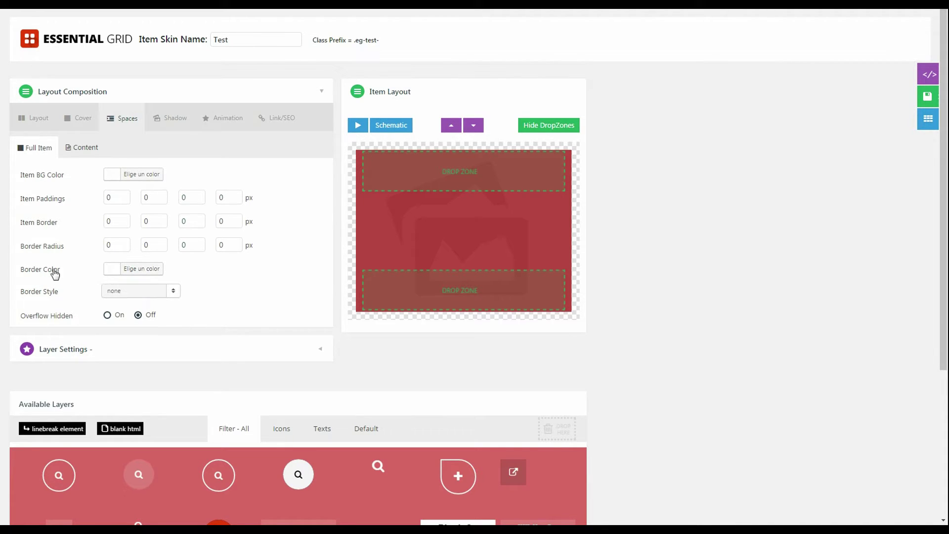
click(119, 292)
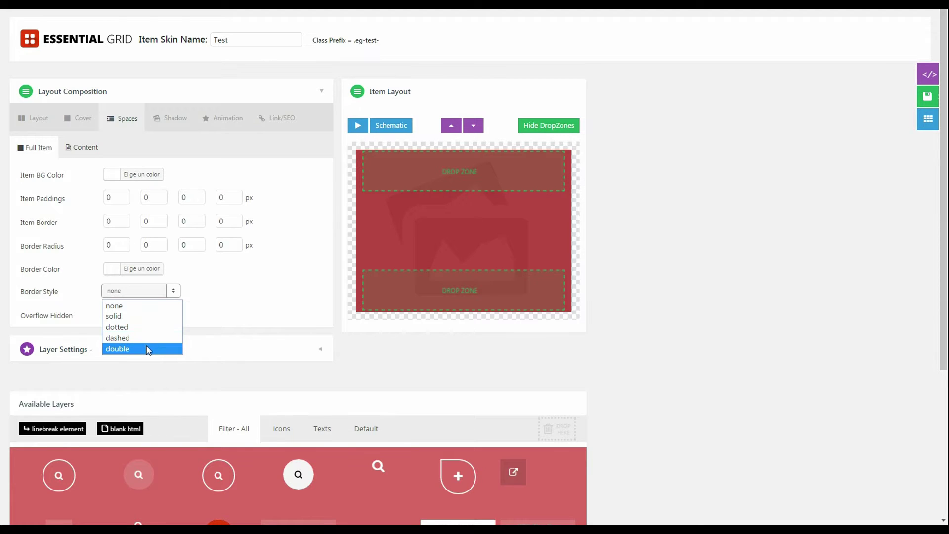
click(124, 305)
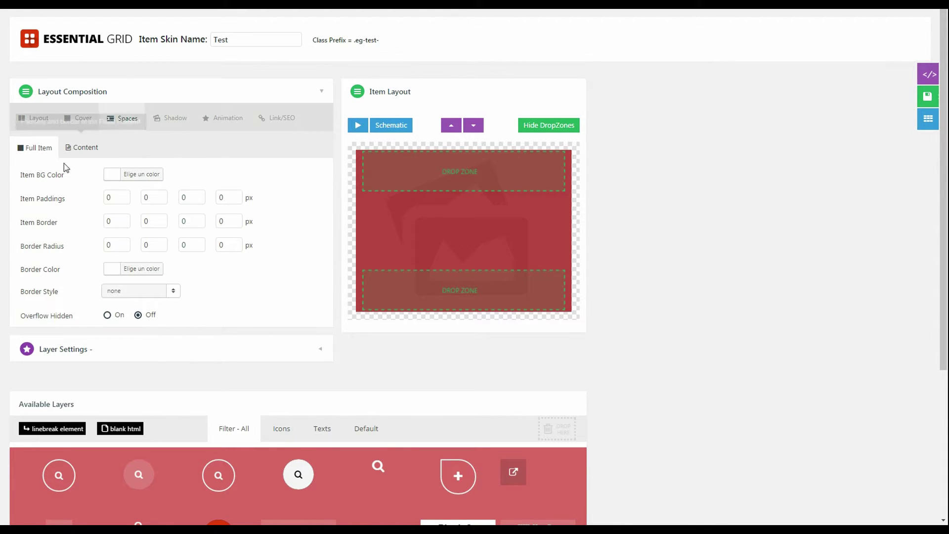
- Set the full item's background color to the orange swatch, #dd9933
click(123, 176)
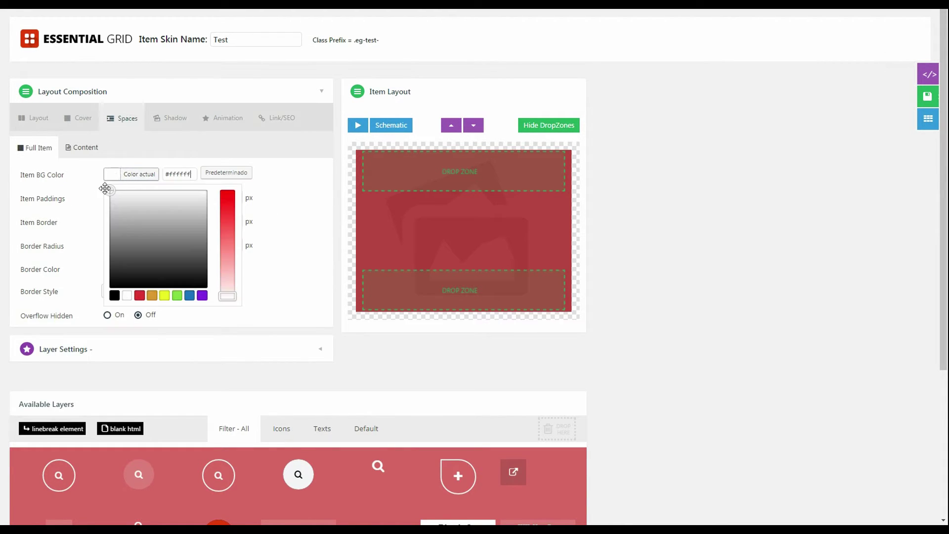
click(152, 297)
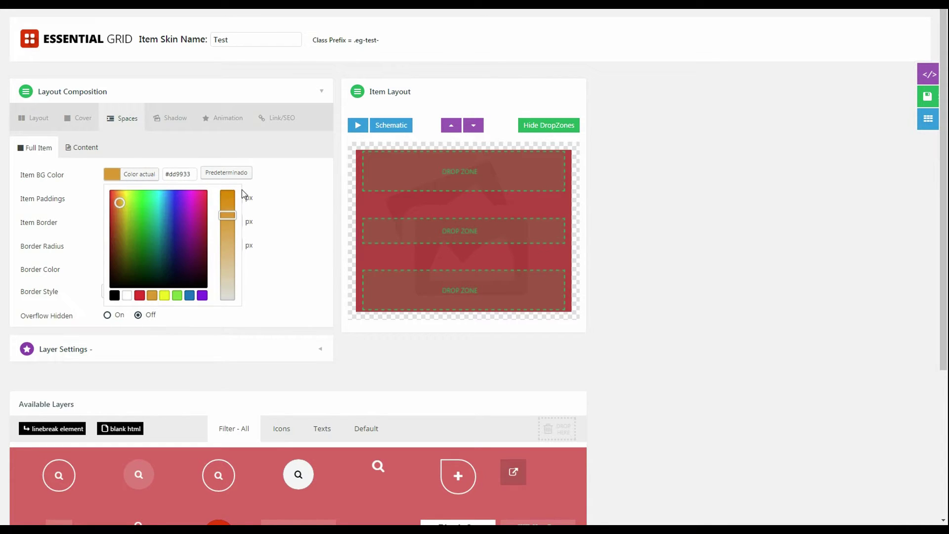
click(289, 186)
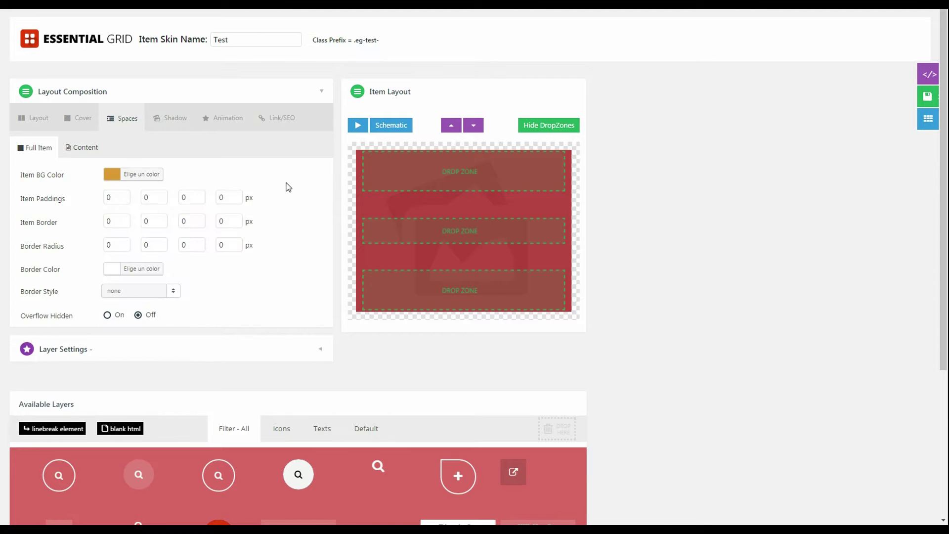
- Compare the spacing and border settings for the content with those for the full item
click(79, 149)
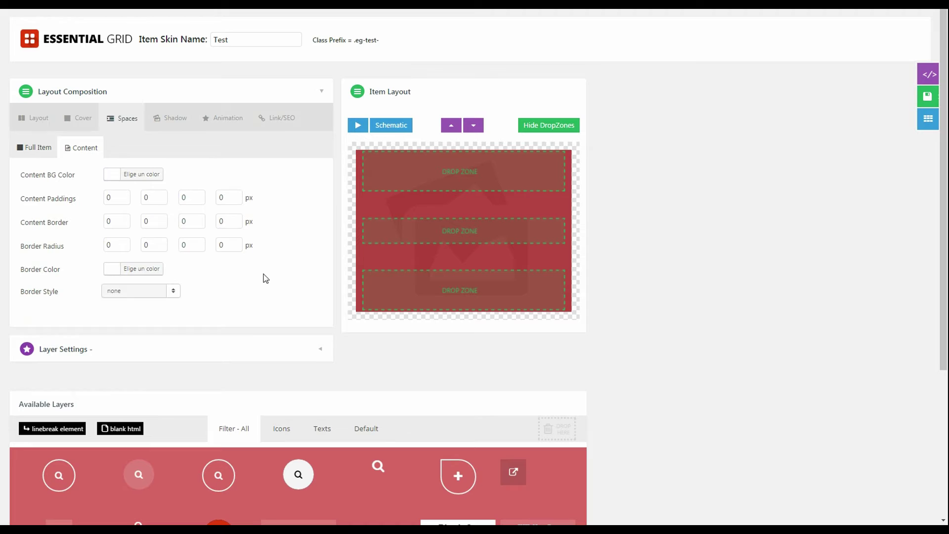
click(36, 148)
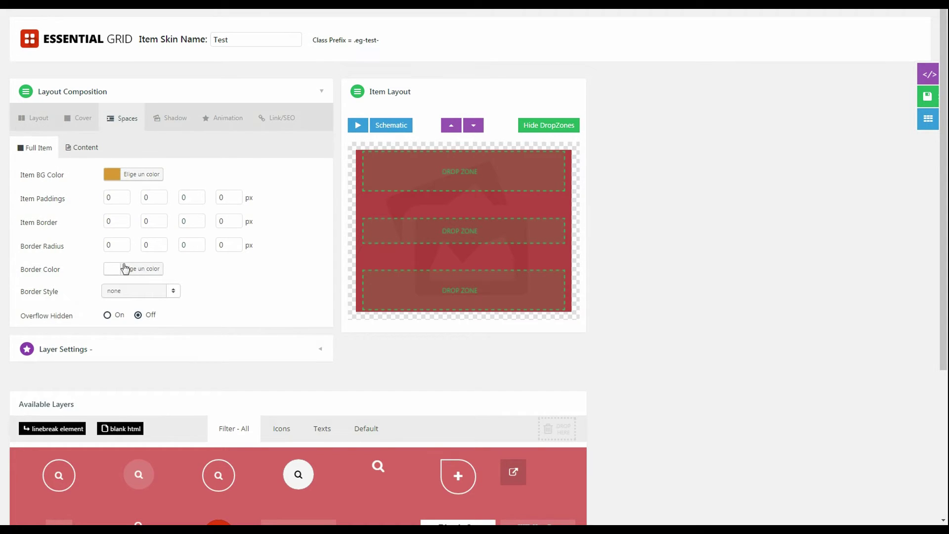
click(82, 148)
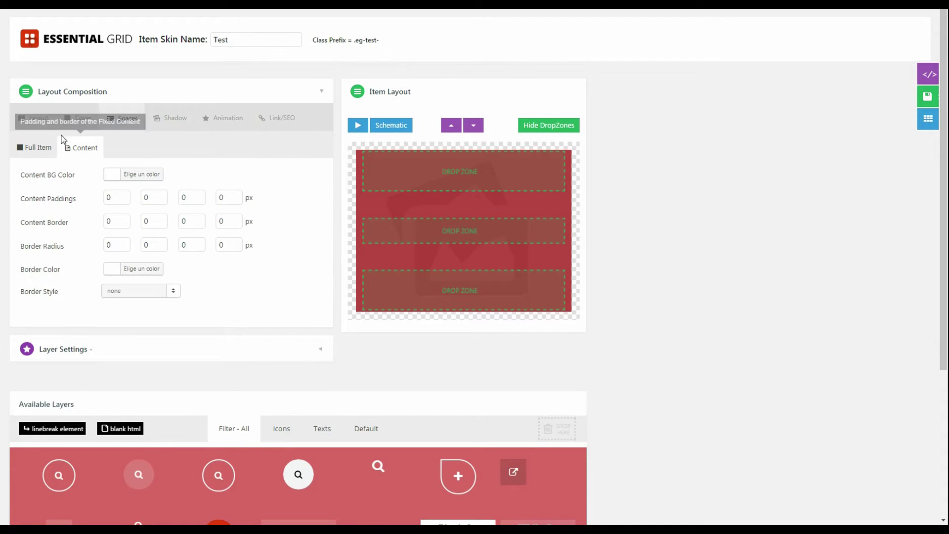
- Examine the skin's shadow settings: the Use Shadow choices, the shadow color palette, the alpha and the shadow offsets
click(155, 120)
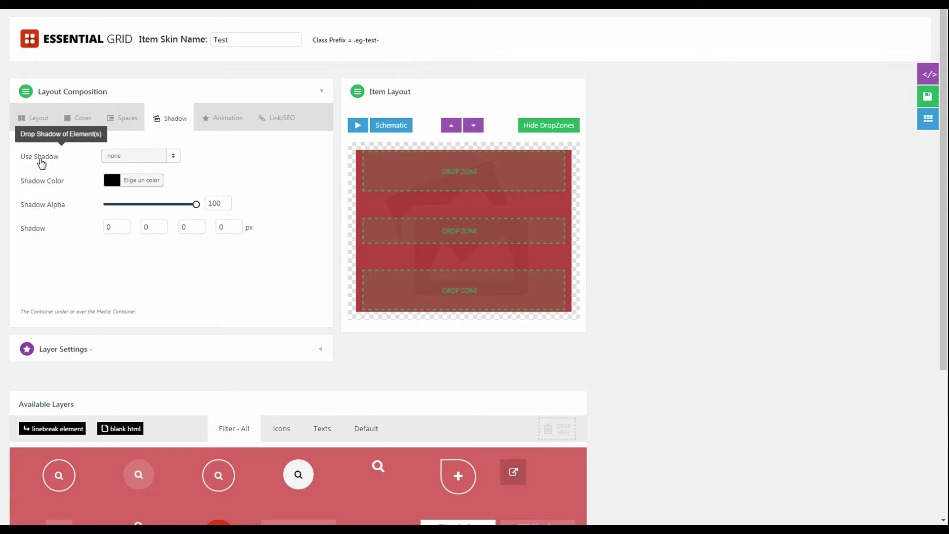
click(170, 160)
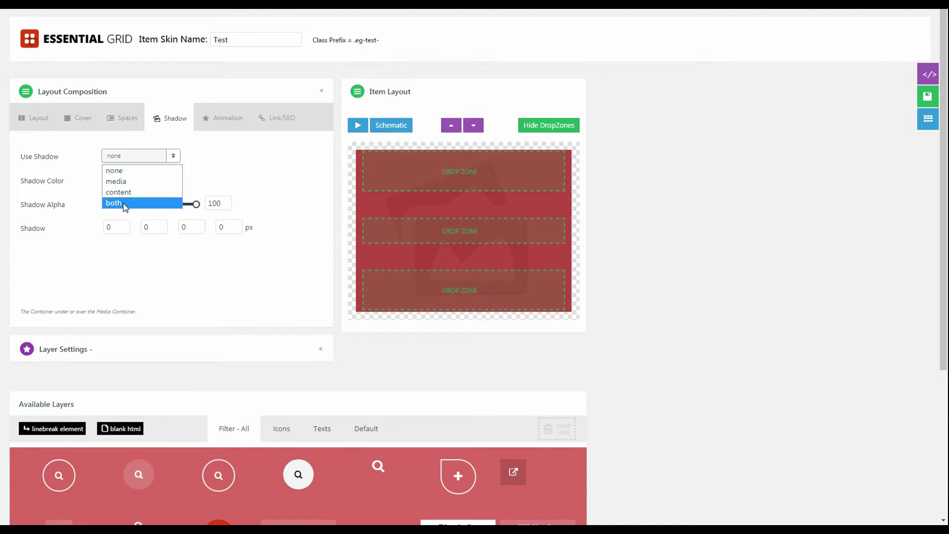
click(170, 157)
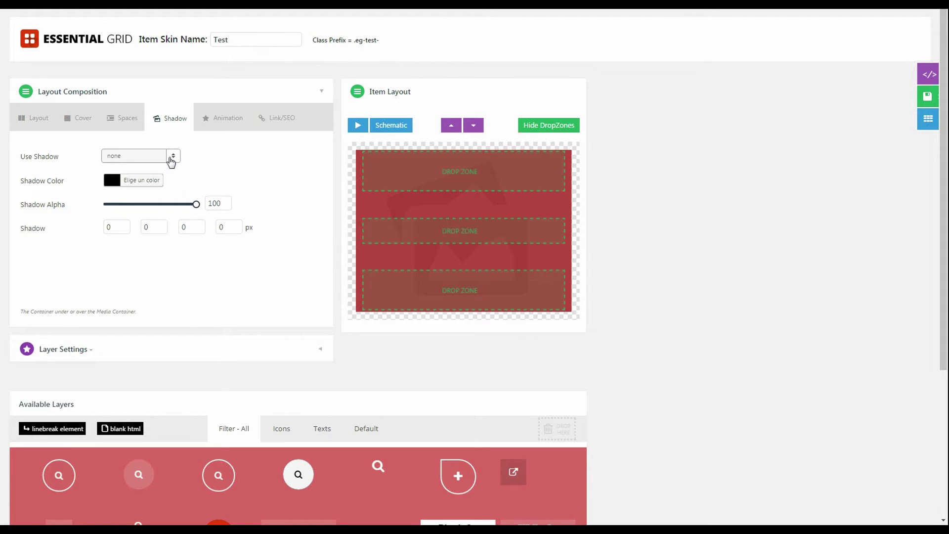
click(171, 162)
click(171, 161)
click(171, 161)
click(168, 161)
click(178, 160)
click(175, 161)
click(119, 186)
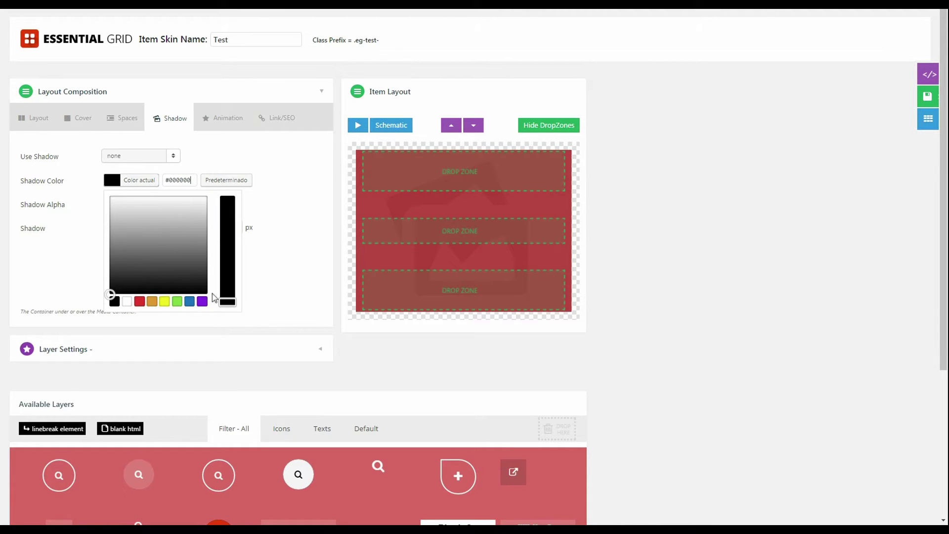
click(290, 188)
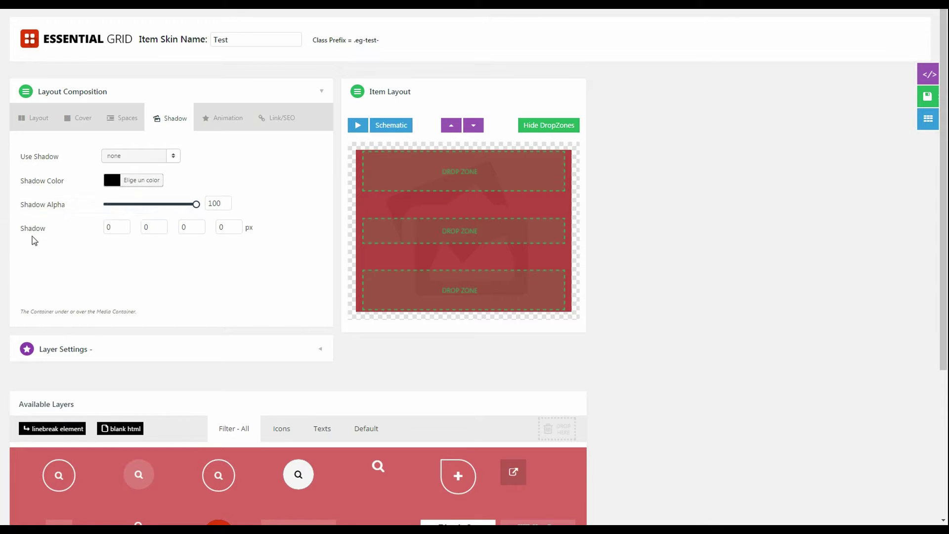
mouse_move(52, 233)
- Look through the cover animation effects and set Cover Animation to Fall Down
click(206, 121)
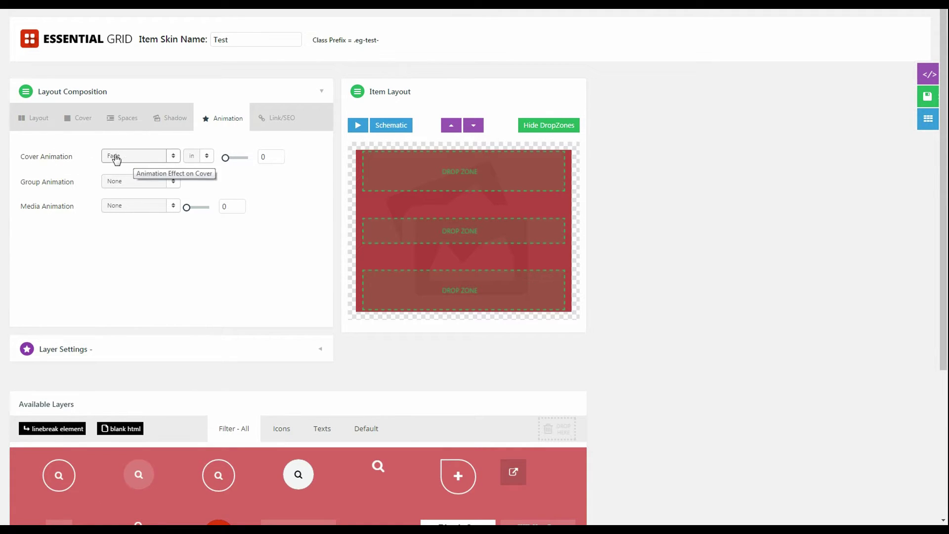
click(78, 123)
click(220, 123)
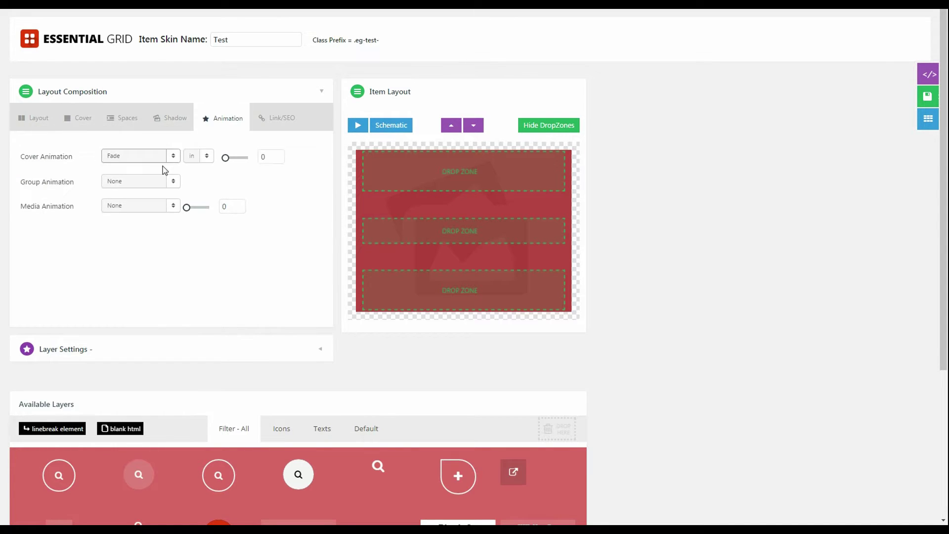
click(149, 158)
scroll(139, 229, down, 4)
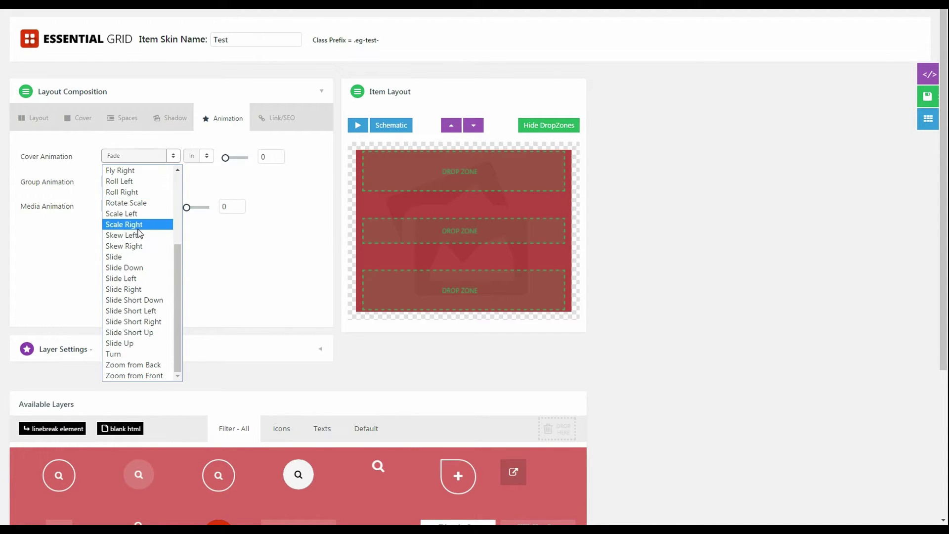
scroll(139, 232, up, 4)
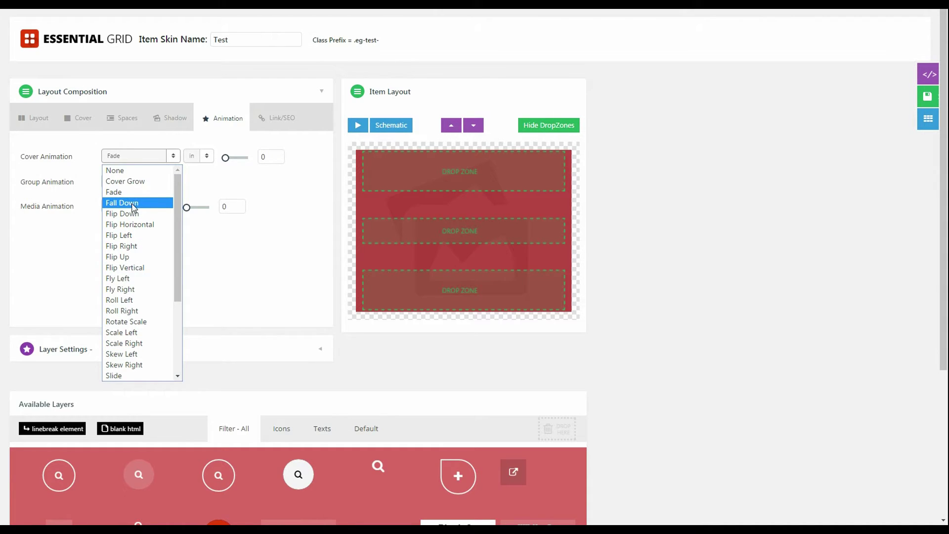
click(133, 204)
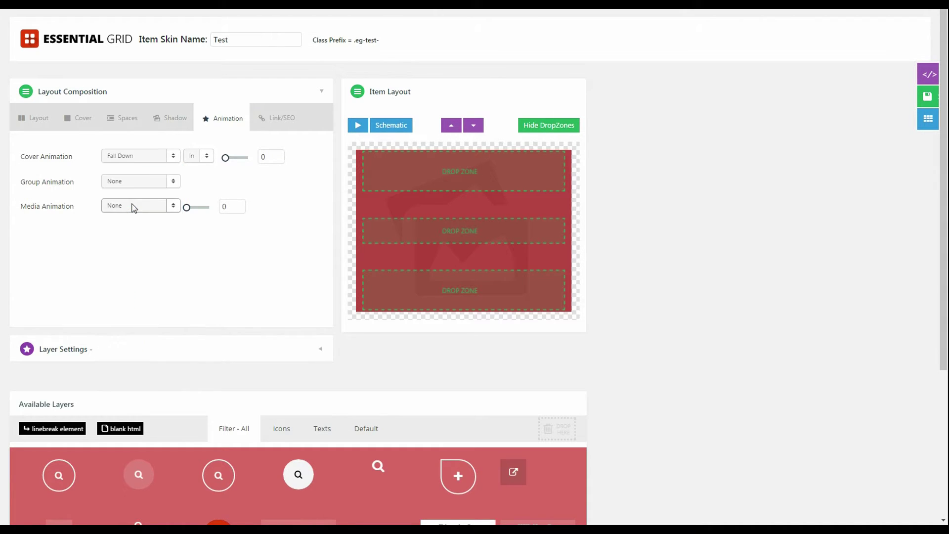
- Set the cover animation's direction to out
click(200, 158)
click(205, 159)
click(205, 158)
click(205, 160)
click(199, 156)
click(203, 182)
- Set Media Animation to 3D Turn Right with a start delay of 1
mouse_move(36, 192)
mouse_move(41, 211)
click(148, 207)
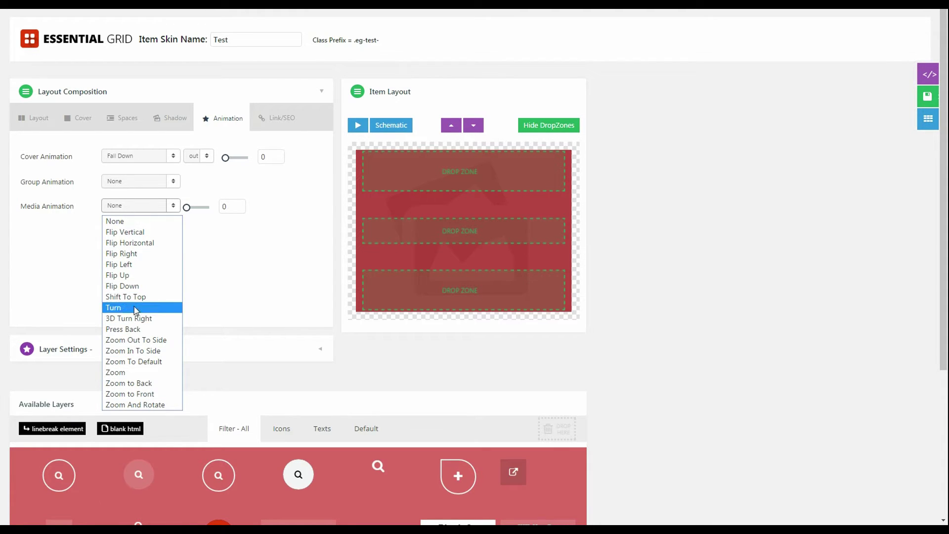
click(172, 208)
click(172, 209)
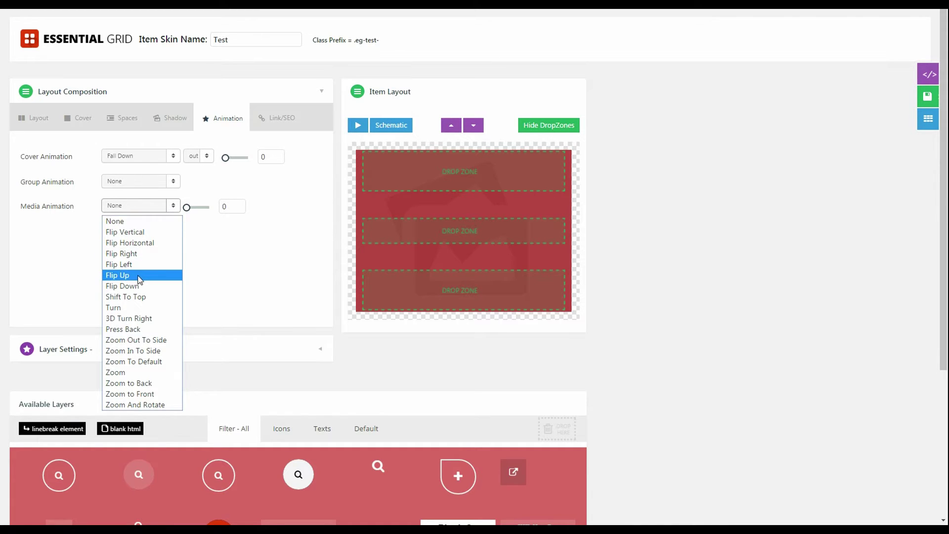
click(135, 320)
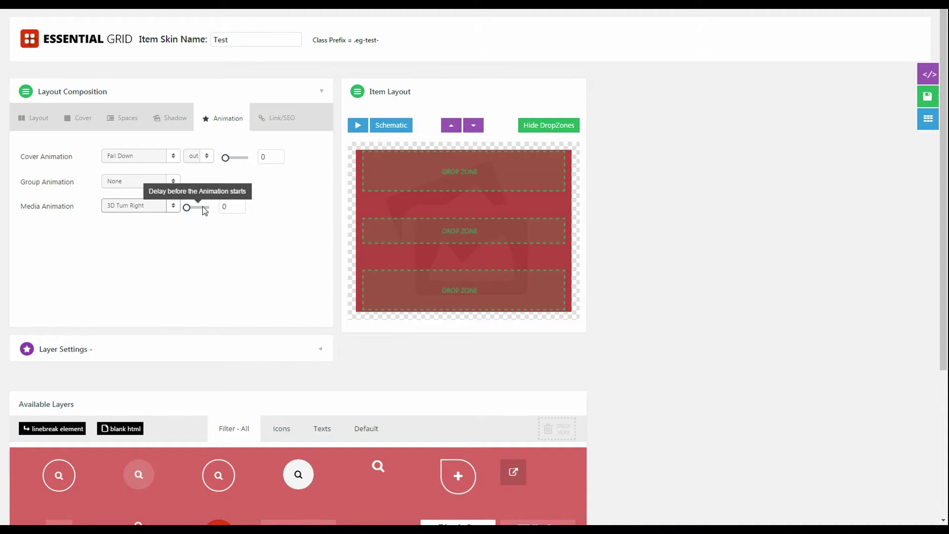
drag(187, 208, 199, 208)
text(1)
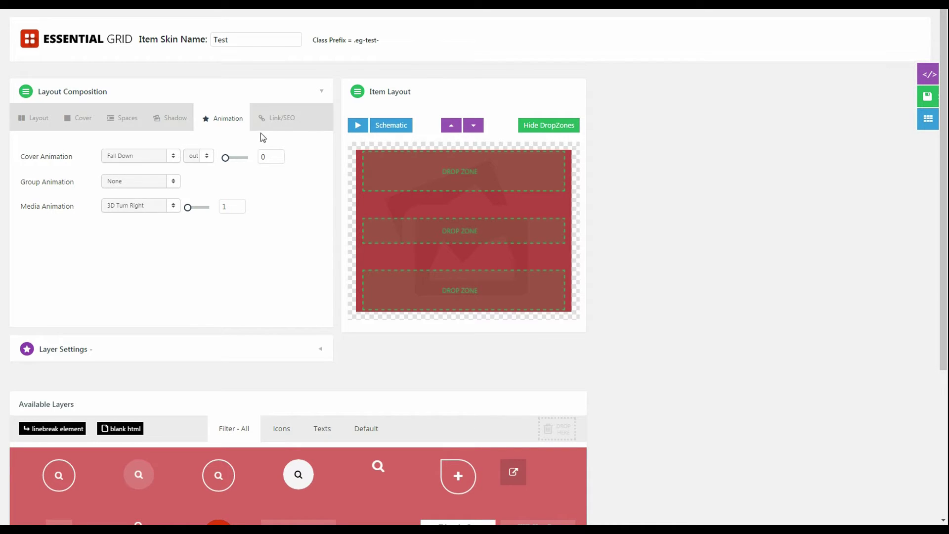
- Add a link to the media and review the available Link To and Link Target options
click(272, 121)
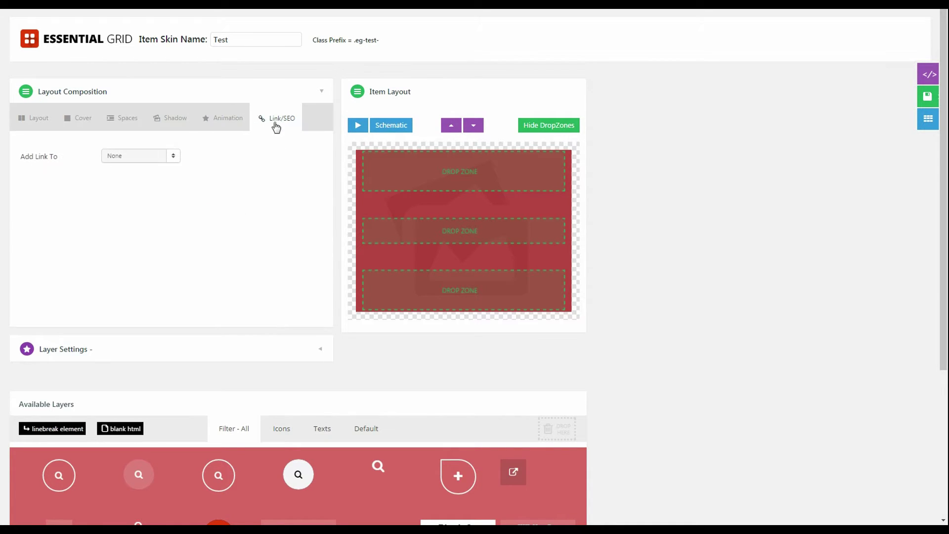
click(163, 164)
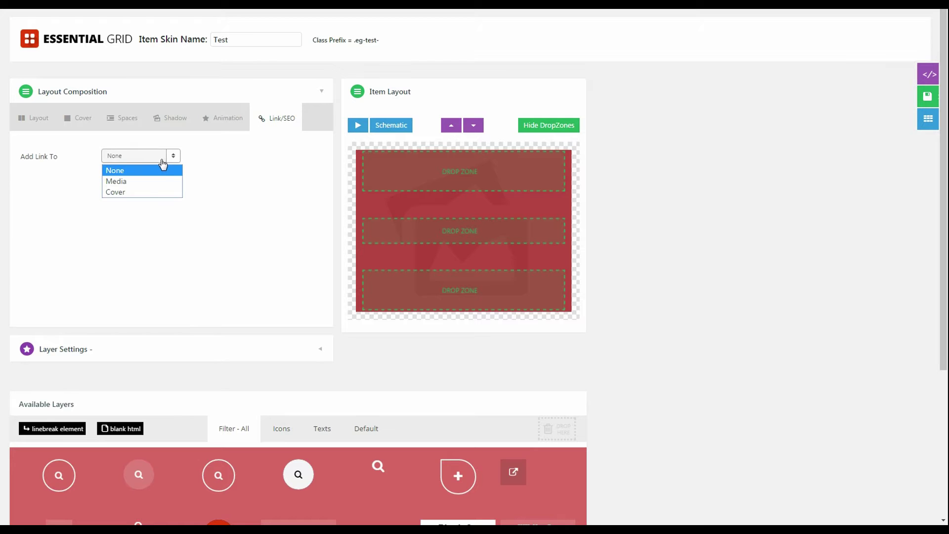
click(134, 183)
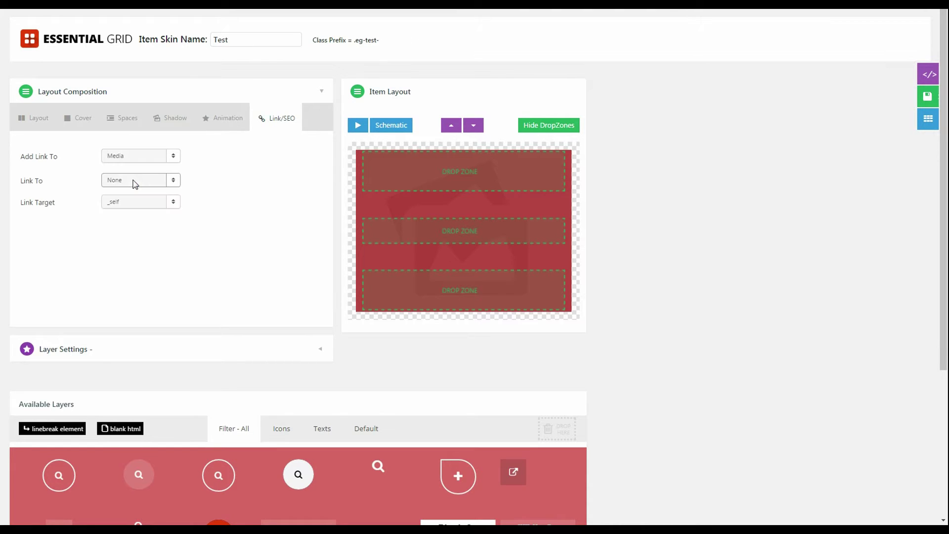
click(169, 157)
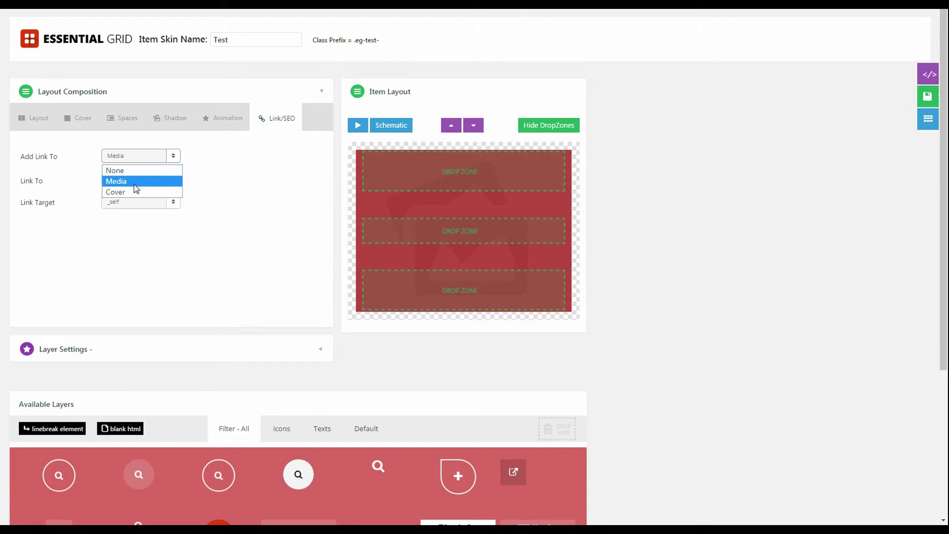
click(221, 179)
click(173, 180)
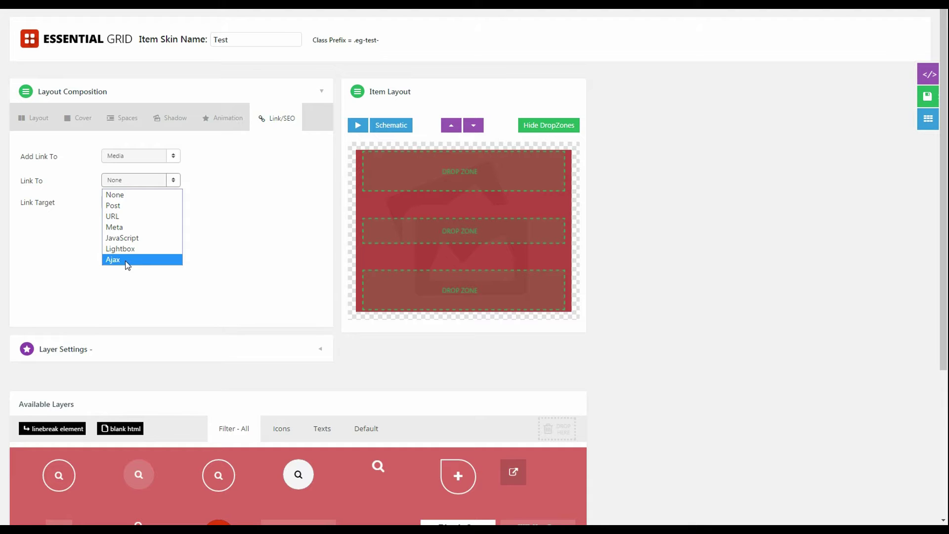
click(156, 185)
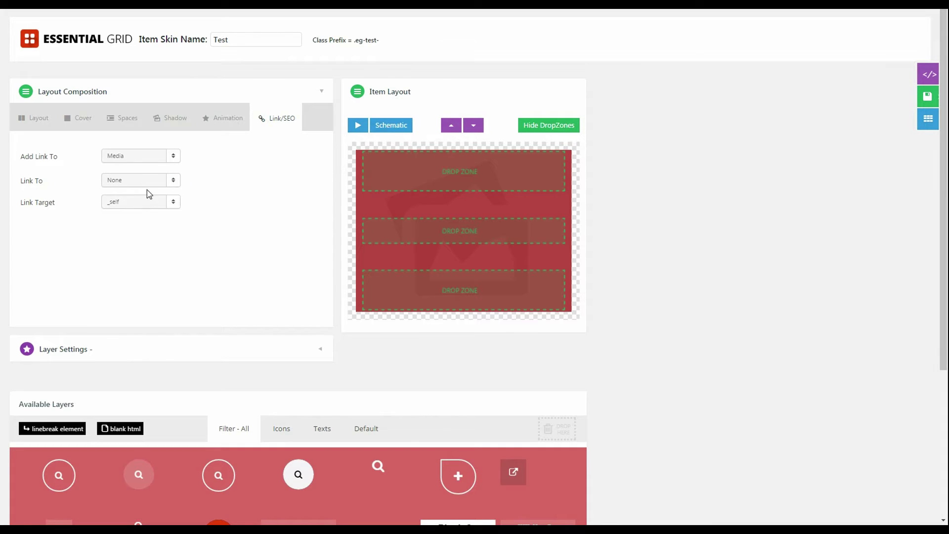
click(149, 204)
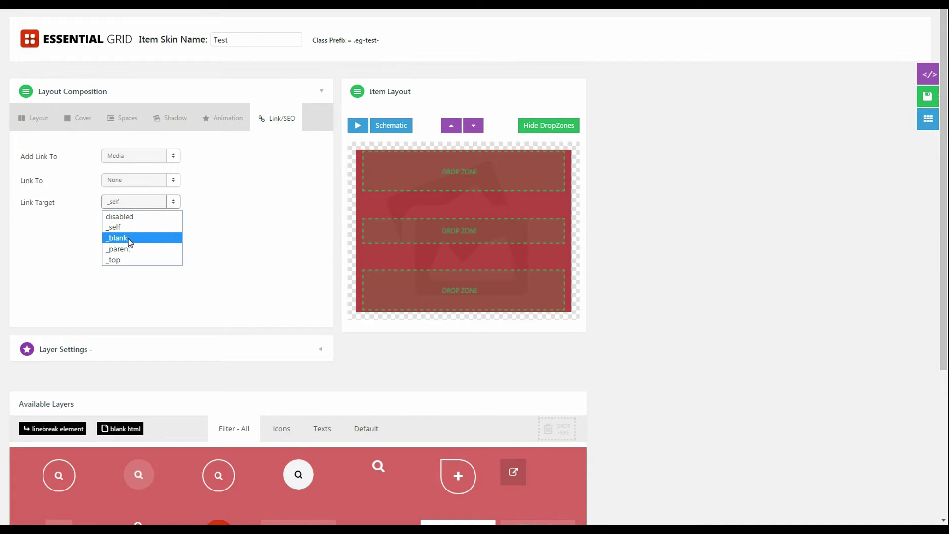
- Try Cover as the element that carries the skin's link, and return Add Link To to None
click(159, 178)
click(163, 159)
click(163, 159)
click(153, 168)
click(154, 159)
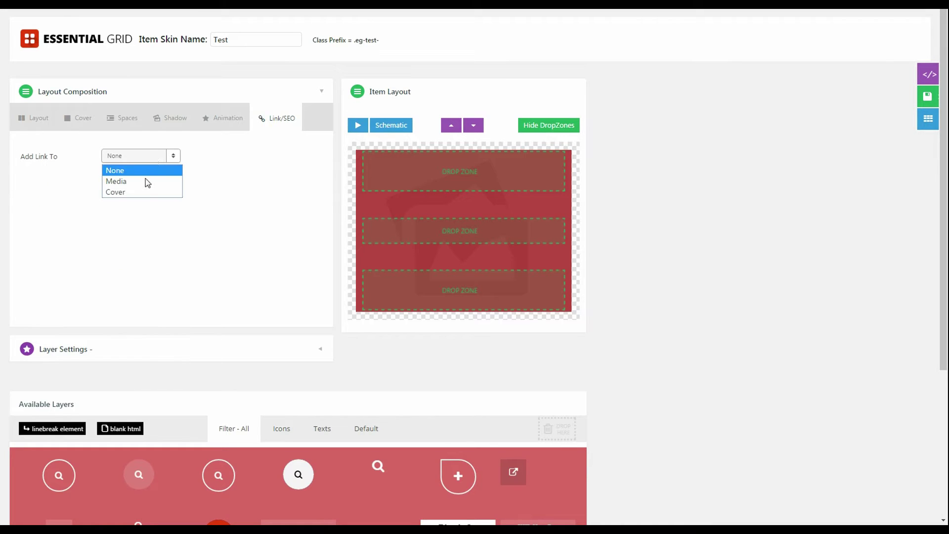
click(141, 191)
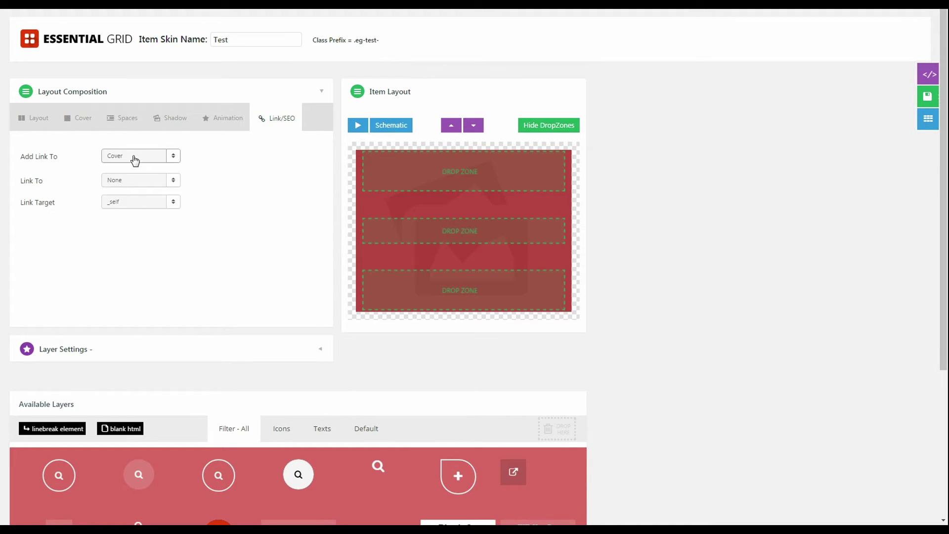
click(163, 160)
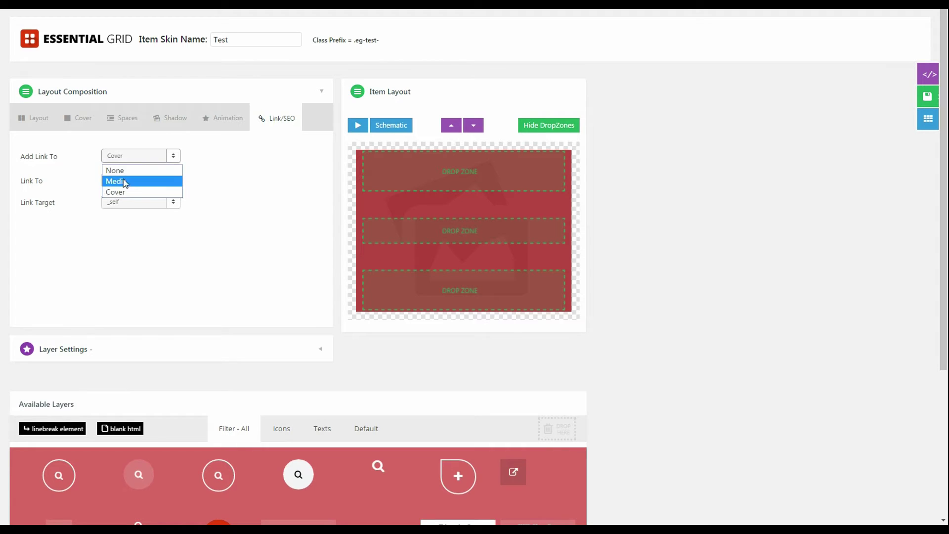
click(123, 174)
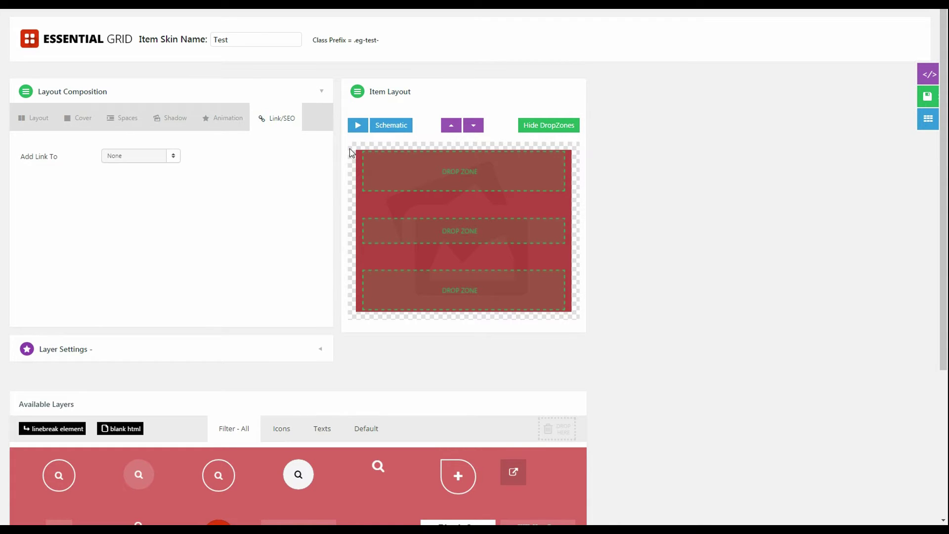
- Preview the item's cover and media animations several times, and toggle the drop zones off and on
click(352, 127)
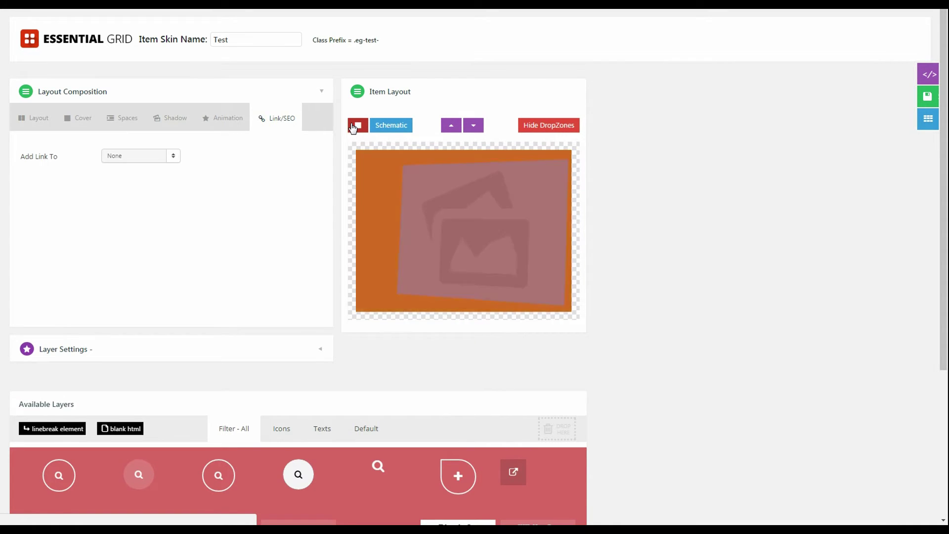
click(355, 127)
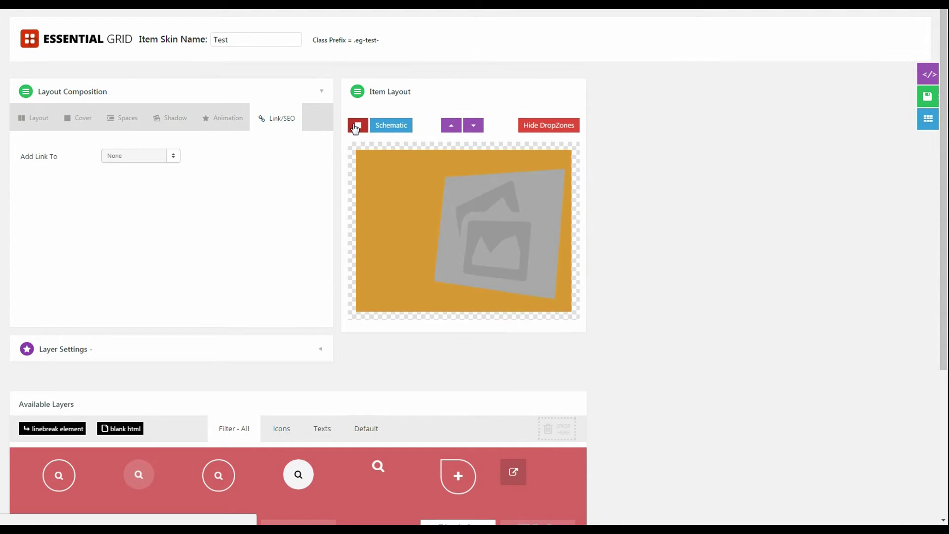
click(355, 128)
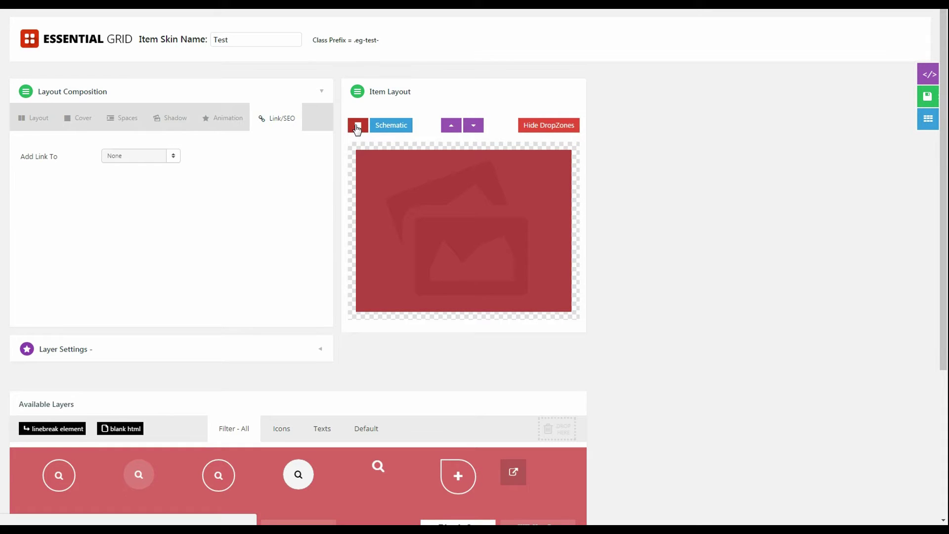
click(357, 128)
click(357, 127)
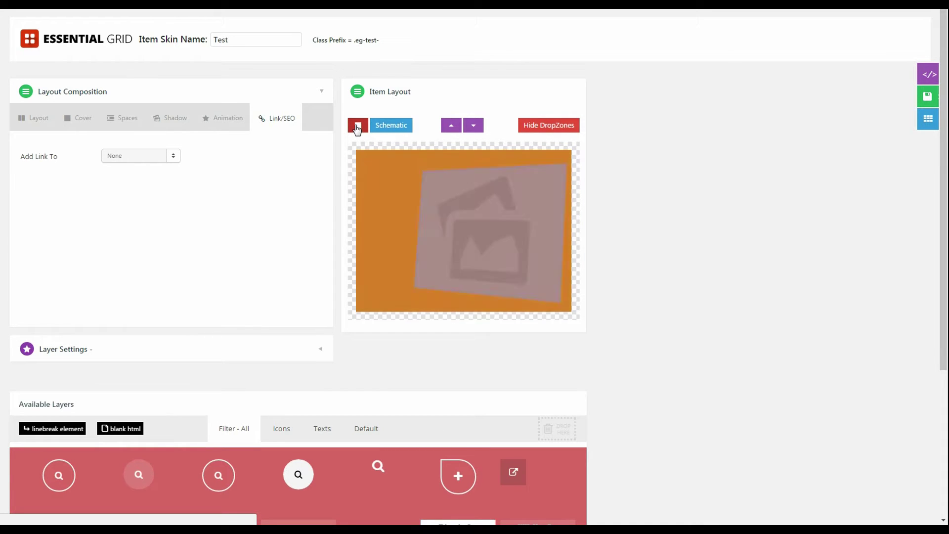
click(357, 127)
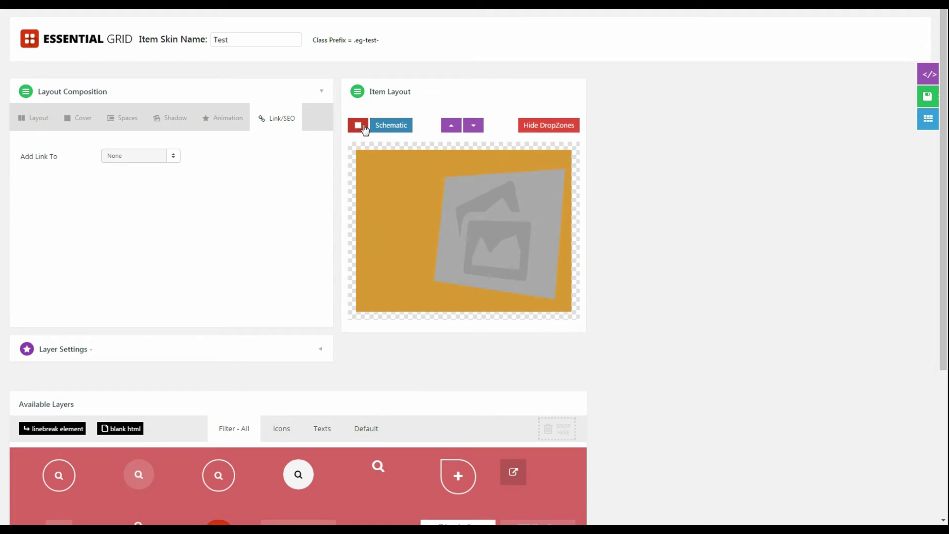
click(360, 127)
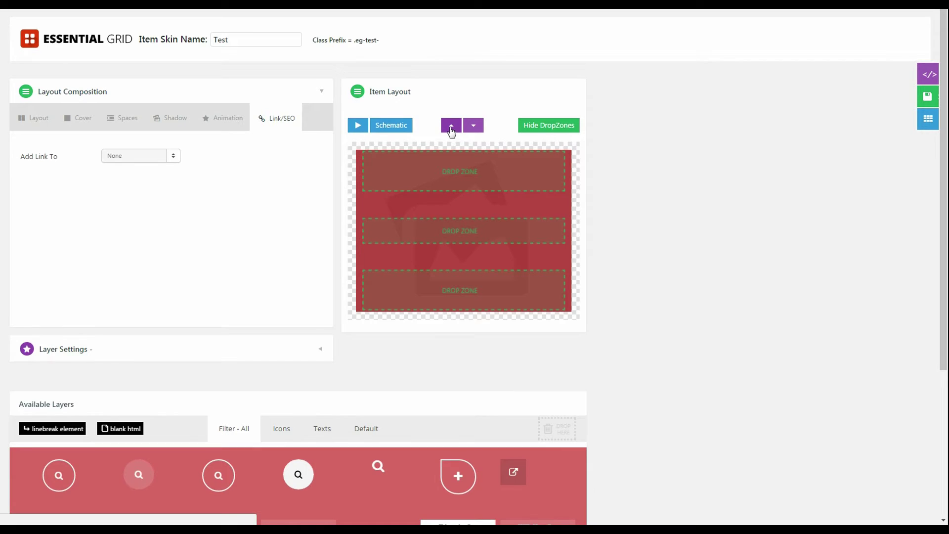
click(555, 130)
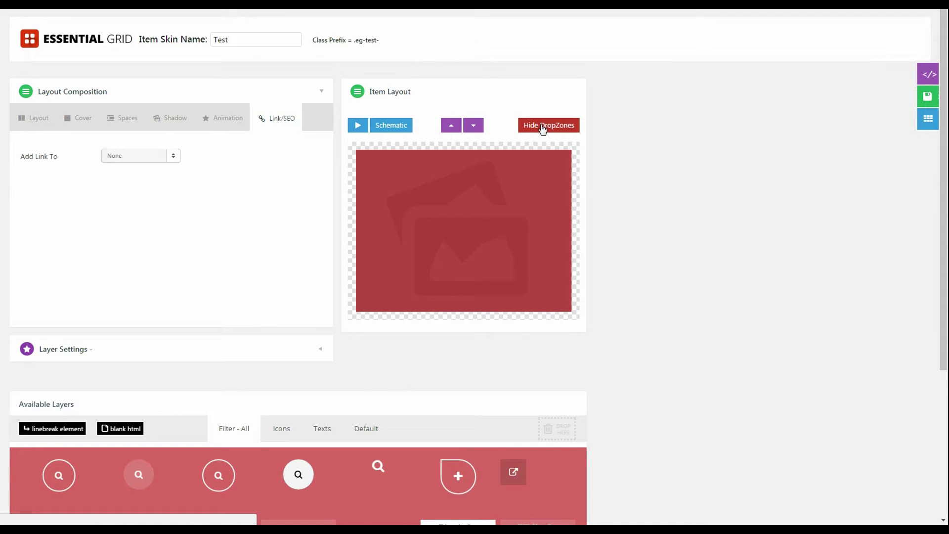
click(543, 130)
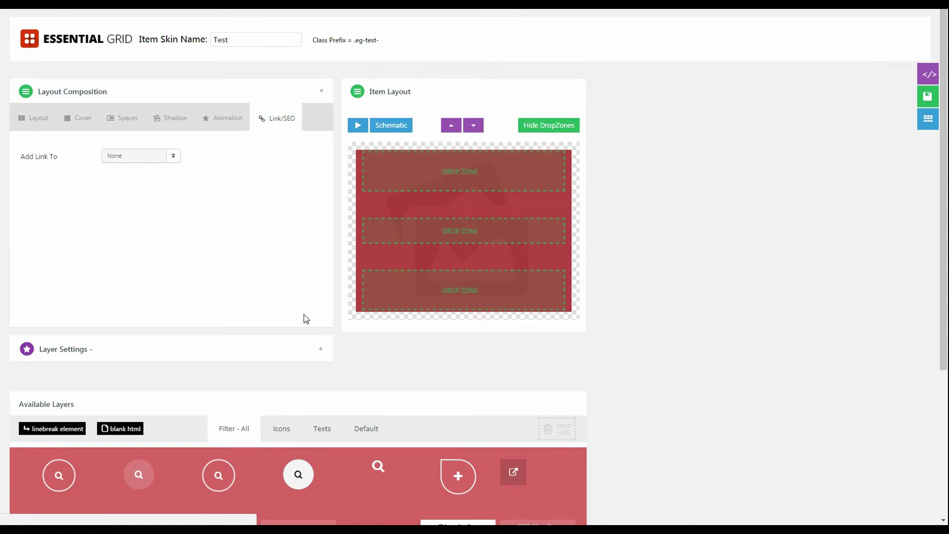
- Browse the available layers, filtering them by Icons, Texts and Default and returning to all of them
scroll(363, 319, down, 1)
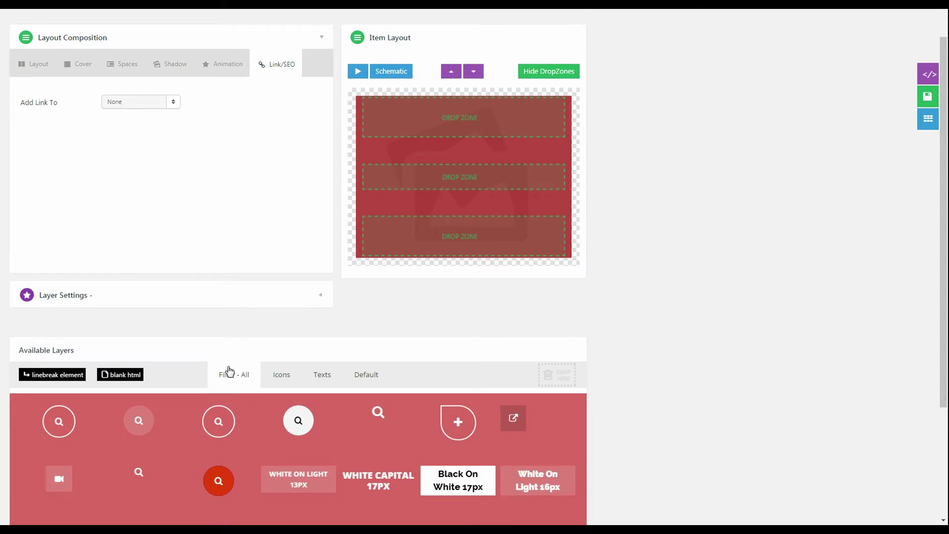
scroll(278, 342, down, 2)
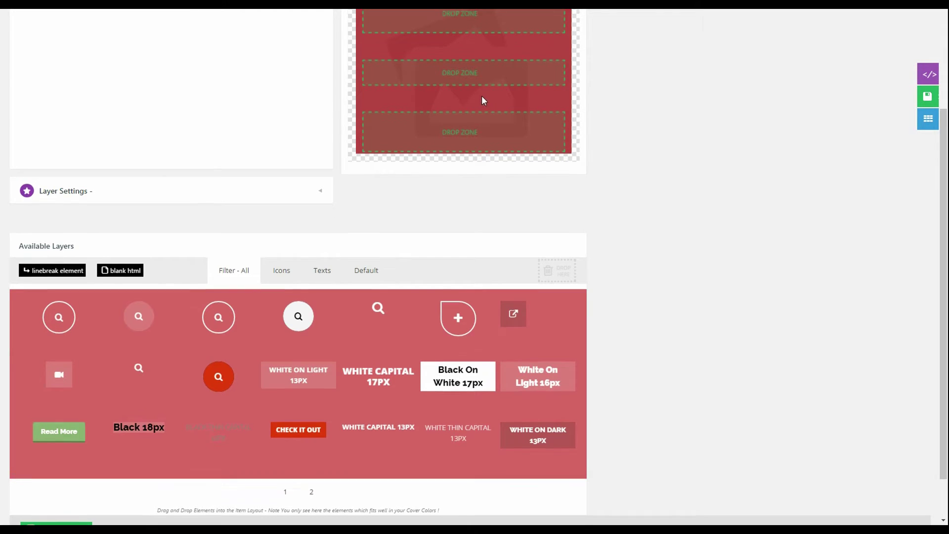
scroll(445, 124, up, 3)
scroll(431, 218, down, 2)
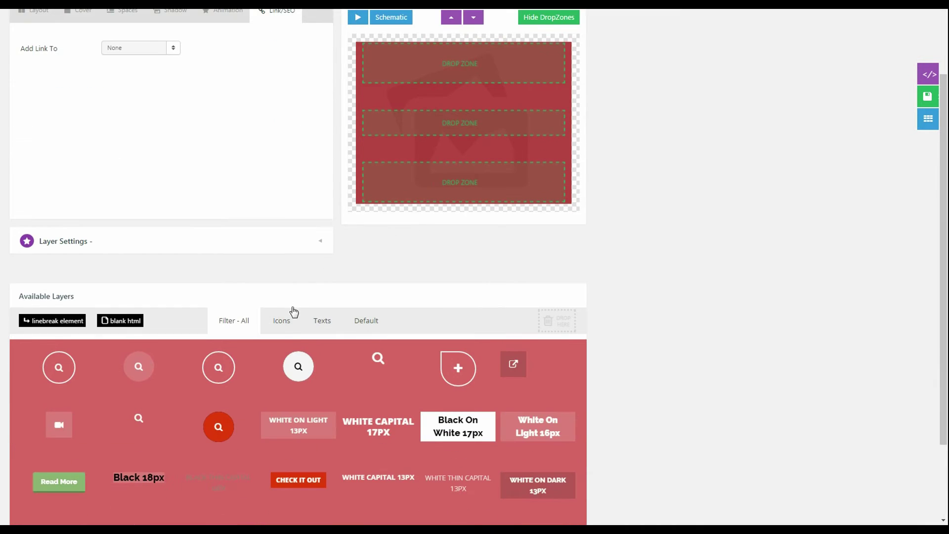
click(296, 326)
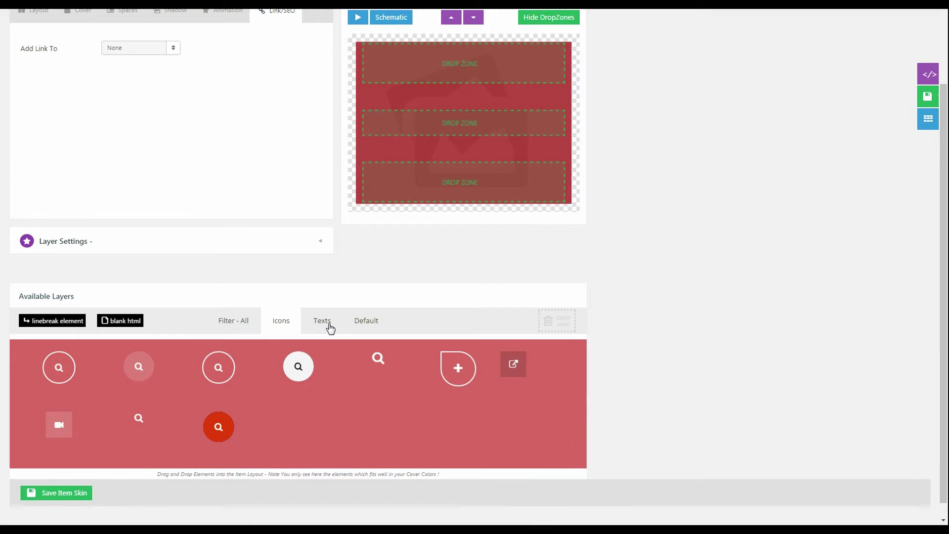
click(328, 327)
click(357, 324)
click(246, 322)
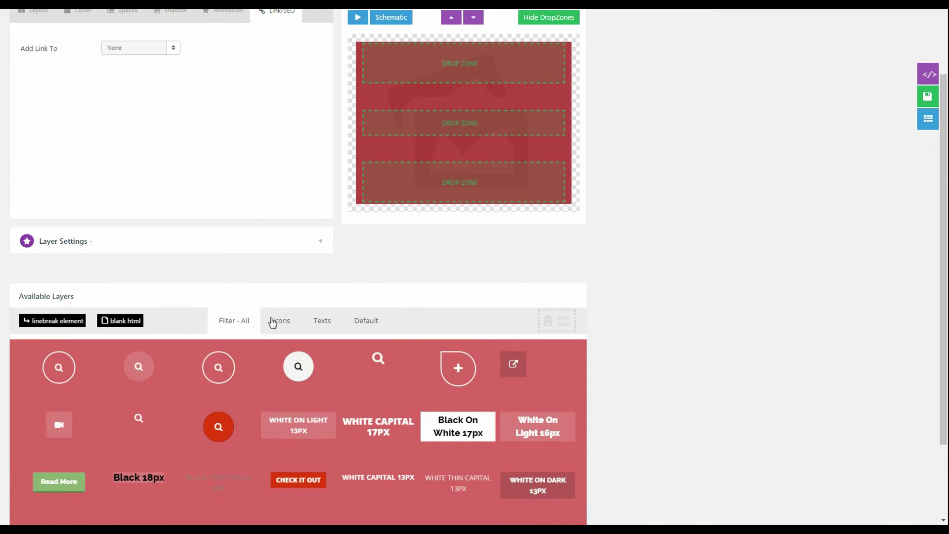
scroll(328, 311, down, 2)
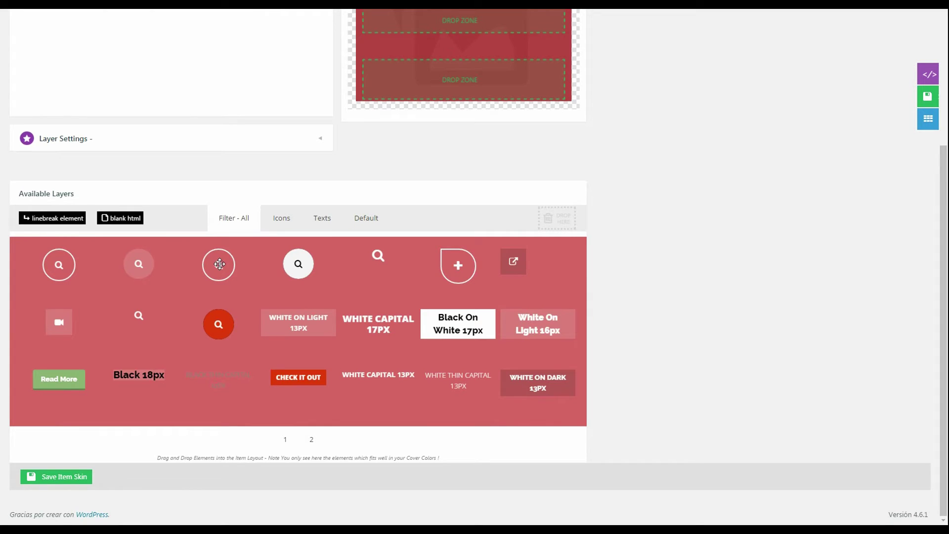
scroll(219, 264, up, 2)
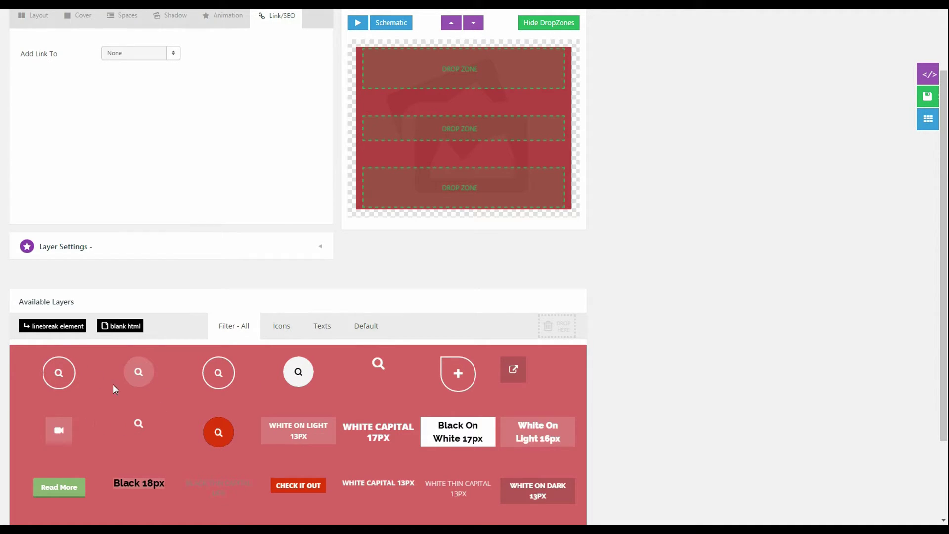
- Place the translucent round search icon in the middle drop zone and the White Capital 17px text in the upper drop zone
mouse_move(139, 374)
mouse_down()
mouse_move(474, 156)
mouse_move(472, 148)
mouse_move(425, 148)
mouse_up()
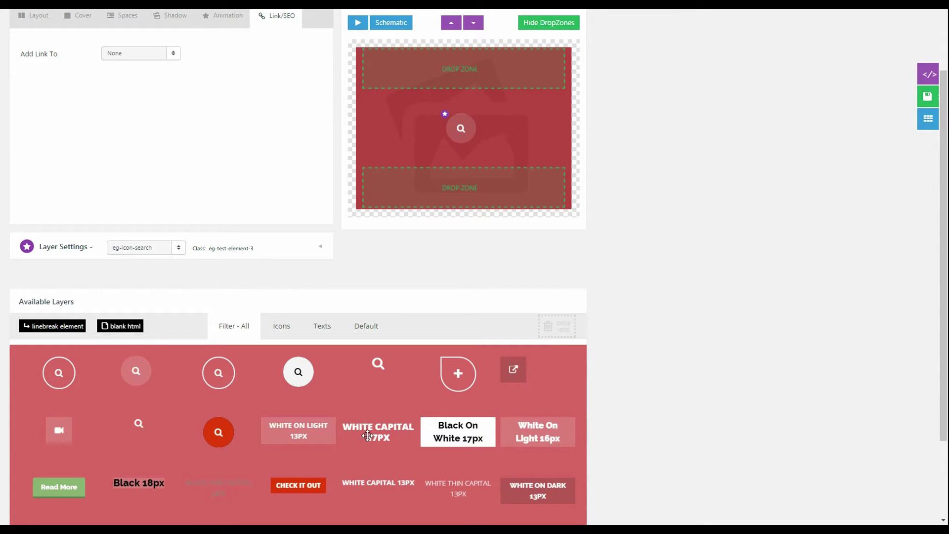
drag(360, 430, 459, 73)
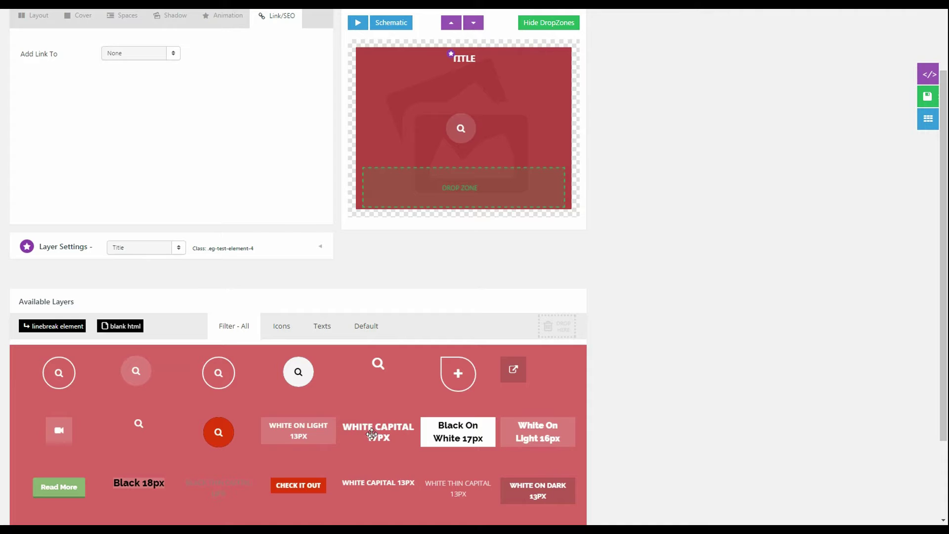
drag(372, 431, 435, 217)
- Place the Black On White 17px text in the lower drop zone and the video camera icon beside the search icon
drag(466, 432, 465, 193)
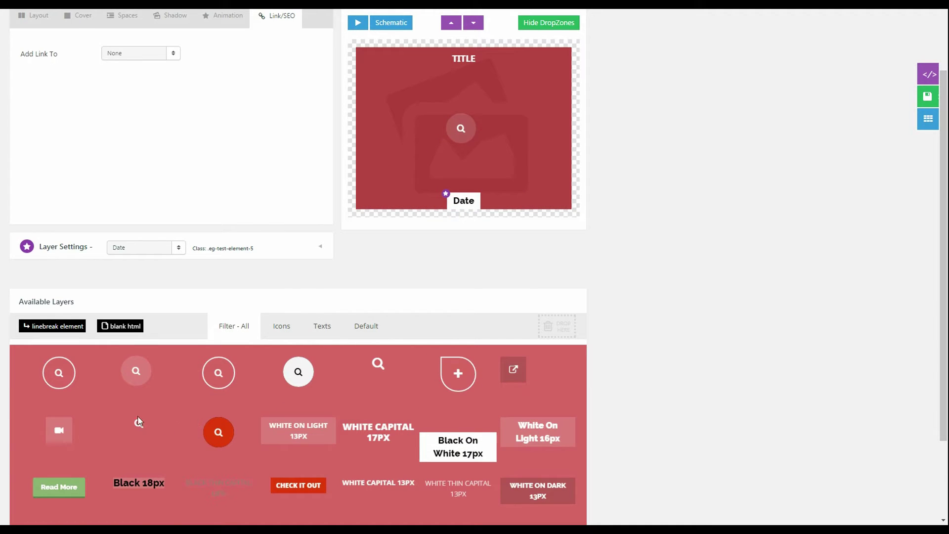
drag(57, 431, 502, 128)
- Expand the layer settings and select the eg-icon-search layer for editing
scroll(419, 137, up, 2)
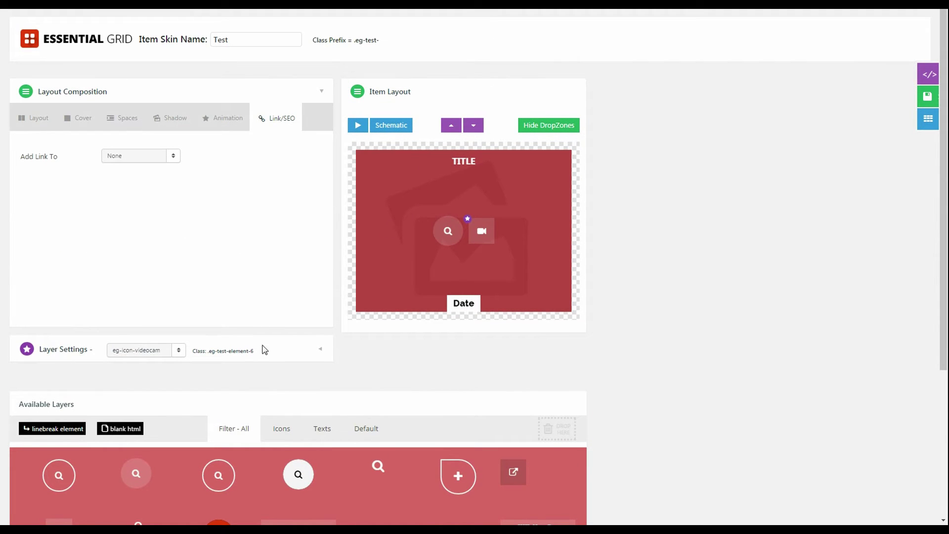
click(42, 352)
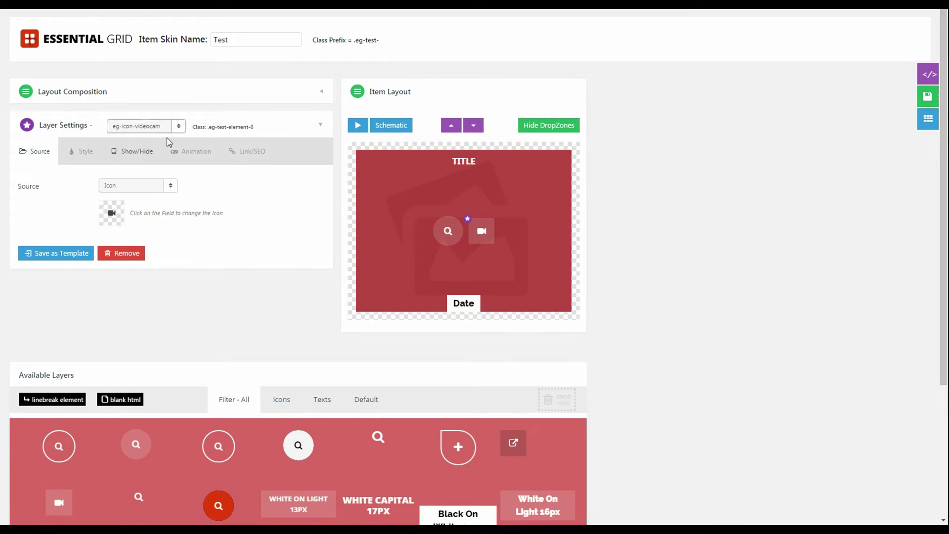
click(177, 126)
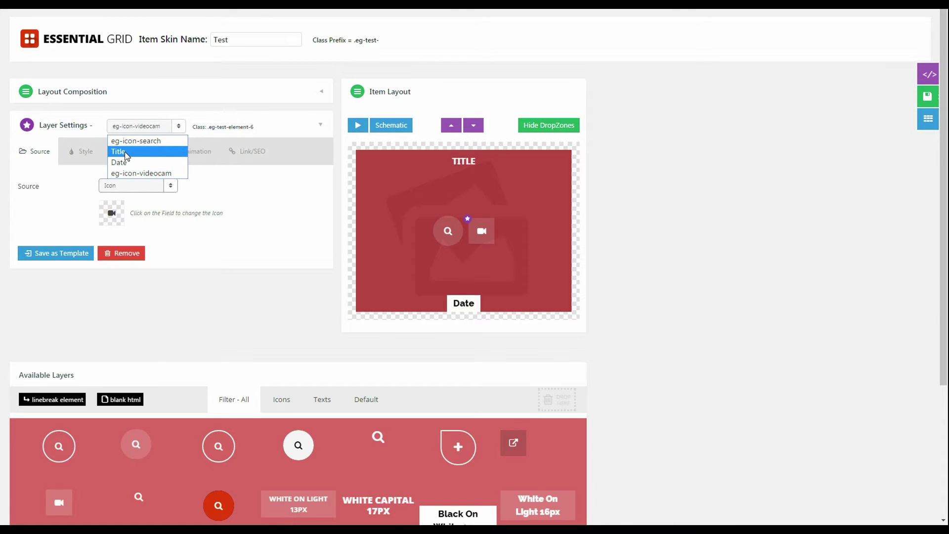
click(175, 126)
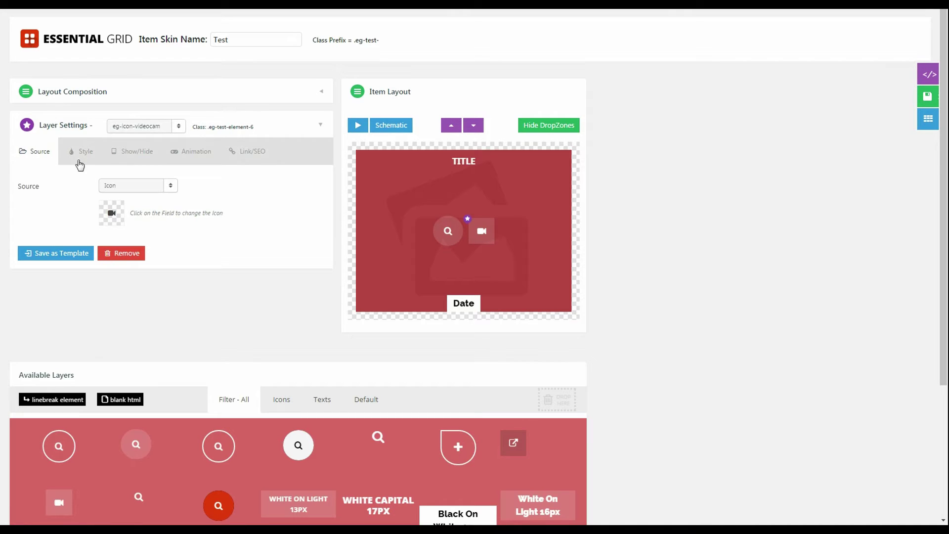
click(157, 127)
click(143, 138)
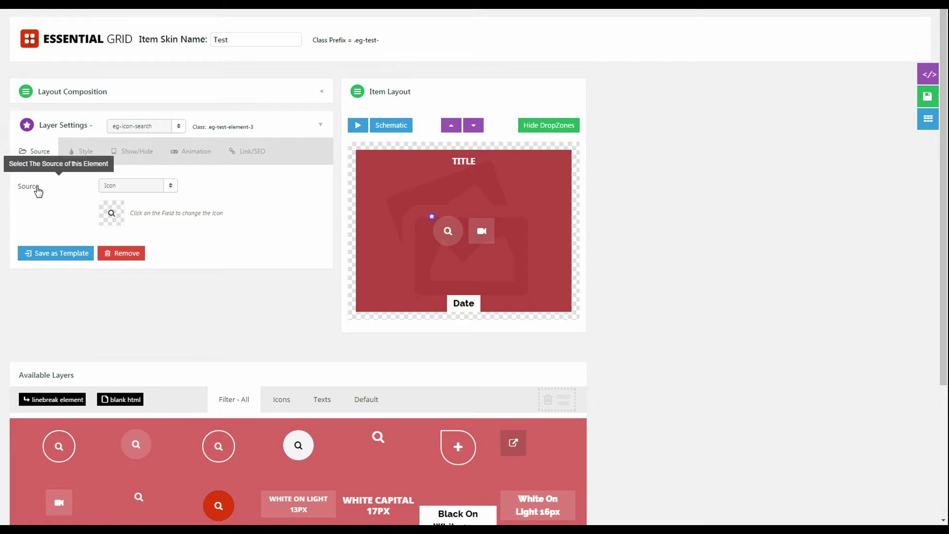
- Switch the search icon layer's source to Post and review the available Element options
click(145, 190)
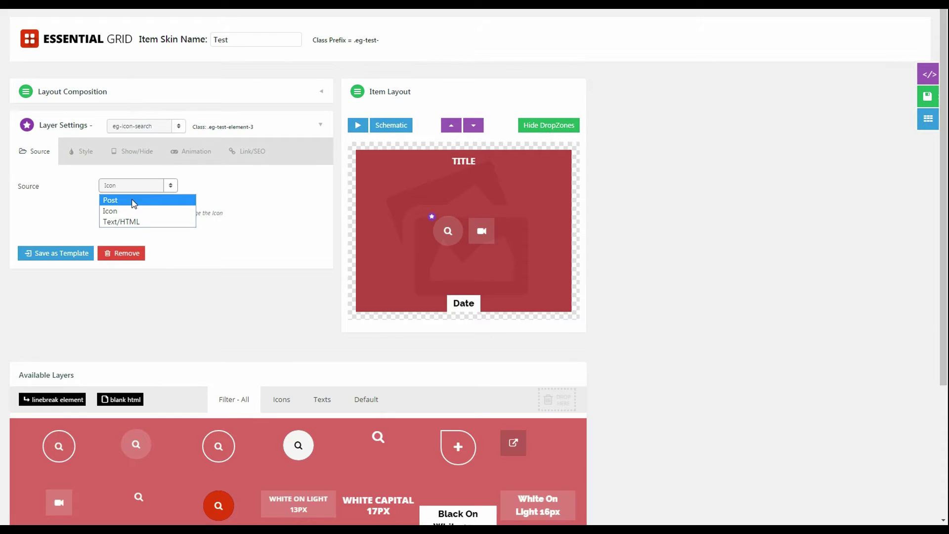
click(133, 200)
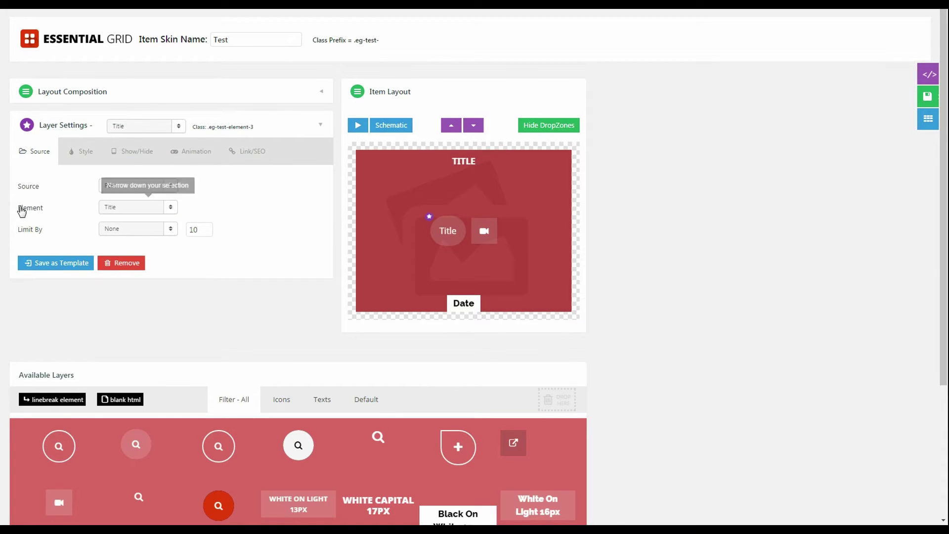
click(136, 212)
scroll(177, 267, down, 3)
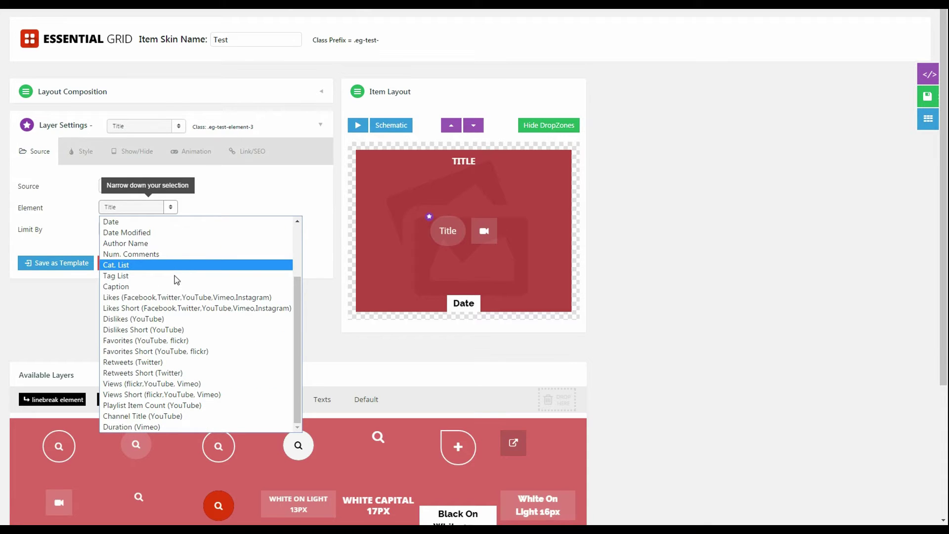
scroll(168, 341, up, 3)
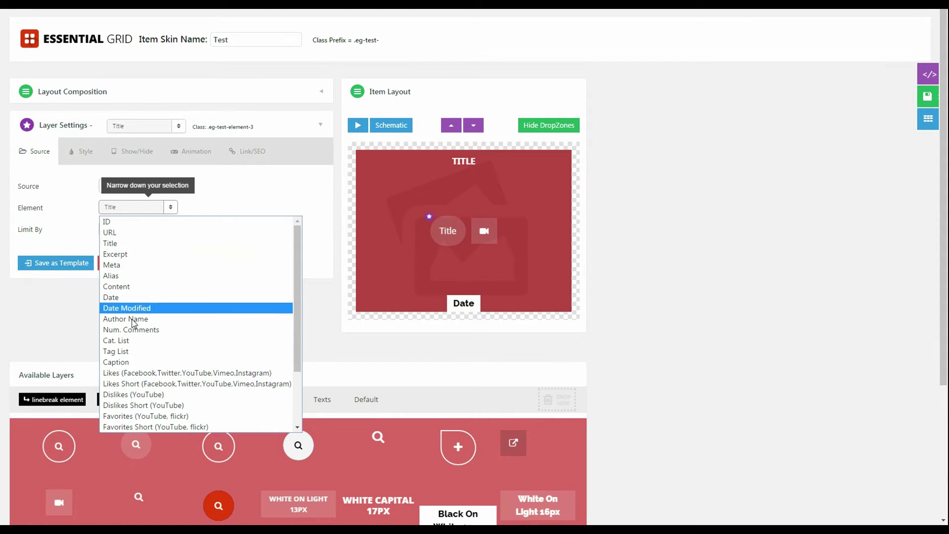
click(170, 211)
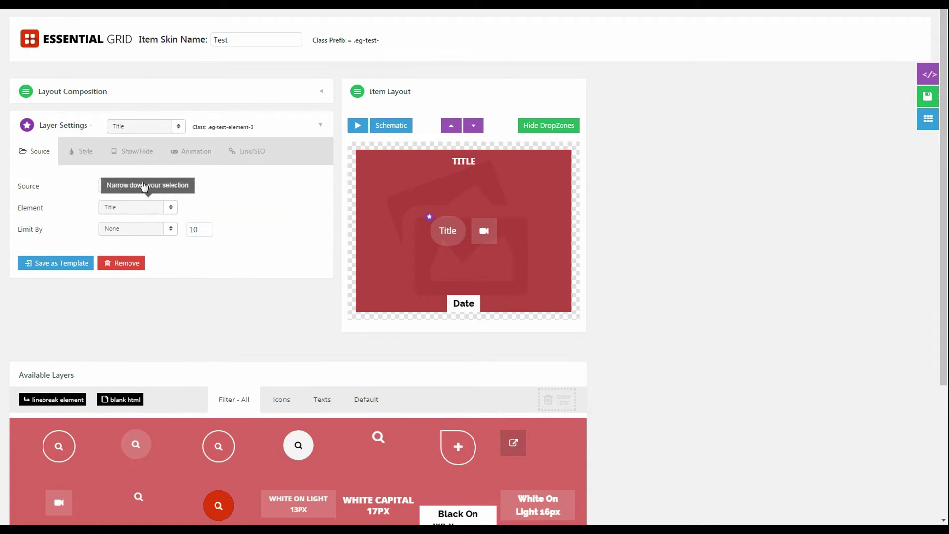
- Set the layer's source back to Icon and replace its search icon with the desktop icon
click(135, 197)
click(127, 210)
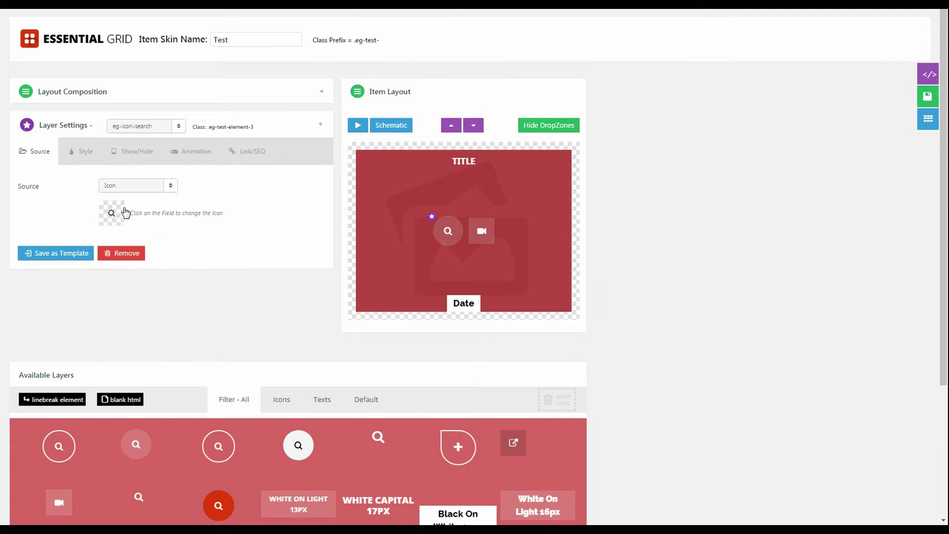
click(112, 214)
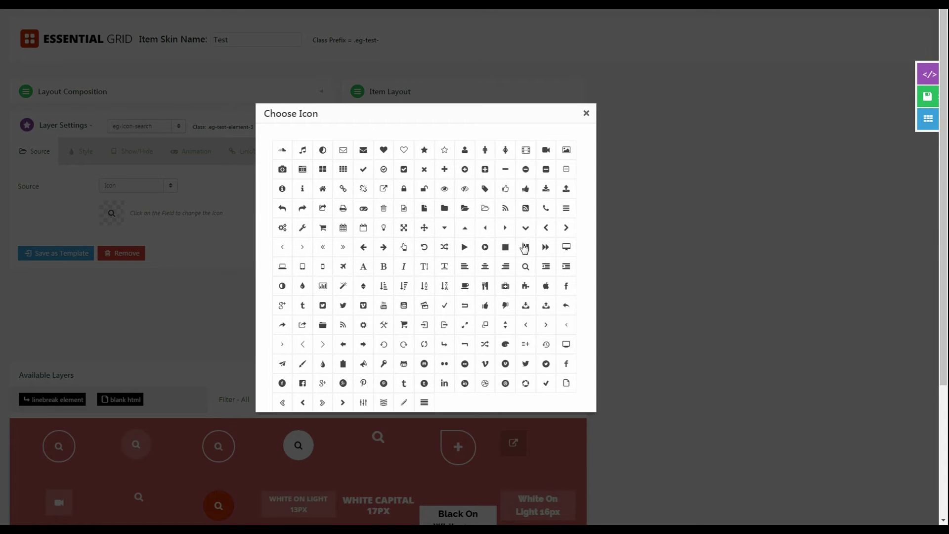
click(566, 247)
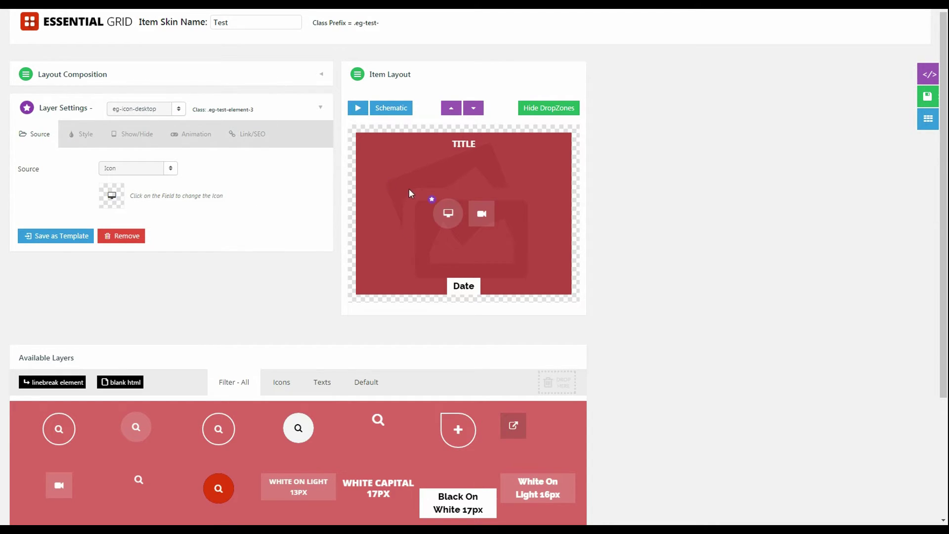
- Set the desktop icon's idle font size to 23 px and its line height to 25 px
click(83, 142)
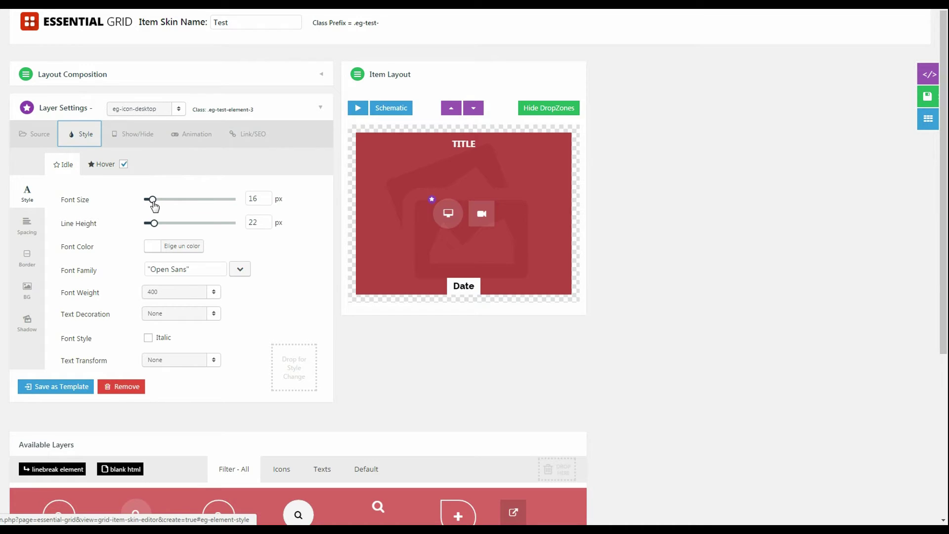
mouse_move(154, 207)
mouse_down()
mouse_move(180, 207)
mouse_move(160, 207)
mouse_up()
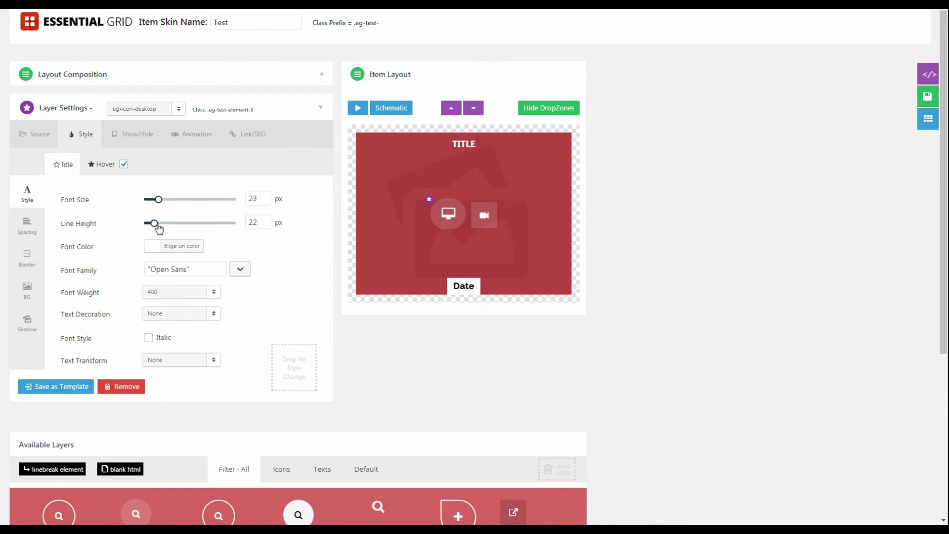
mouse_move(162, 228)
mouse_down()
mouse_move(199, 230)
mouse_move(159, 230)
mouse_up()
- Try near-black #0a0a0a as the desktop icon's idle font color, and settle on the preset blue #1e73be
click(163, 247)
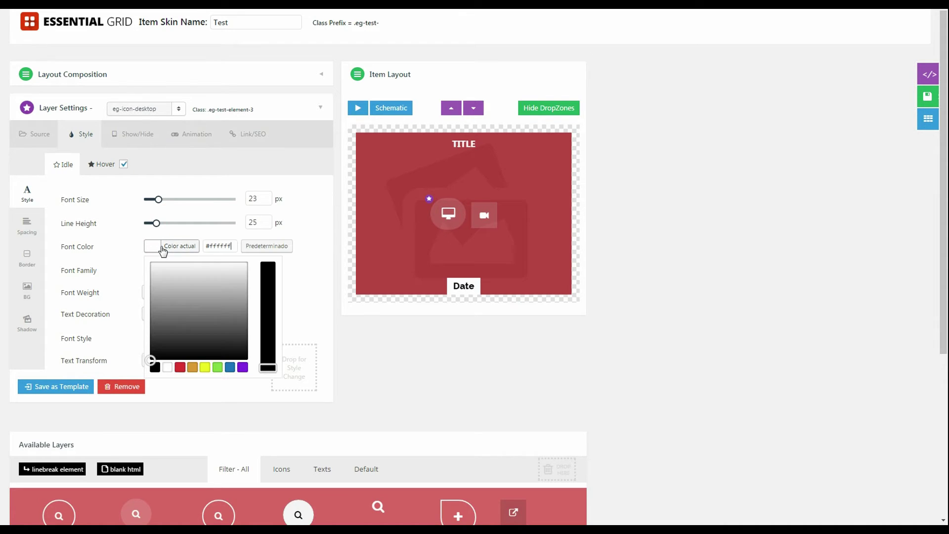
drag(189, 325, 268, 381)
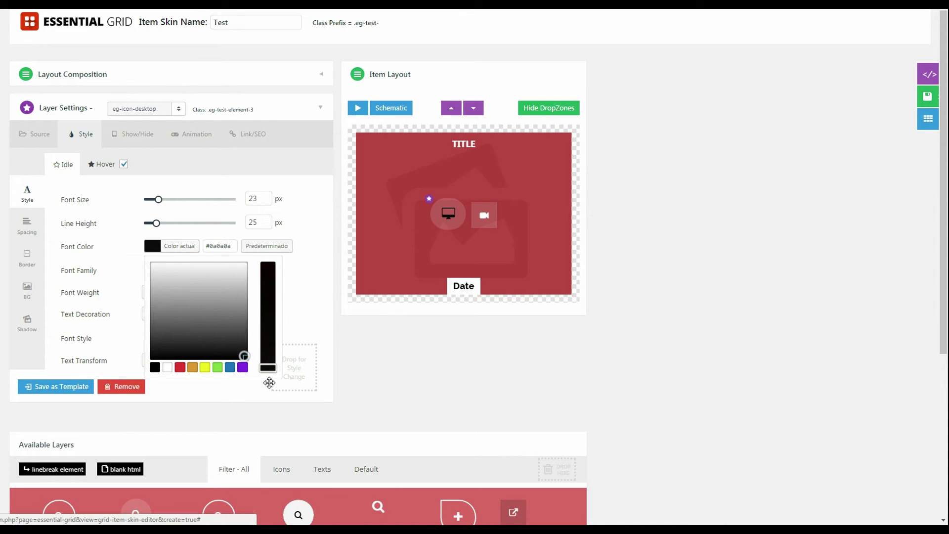
click(268, 382)
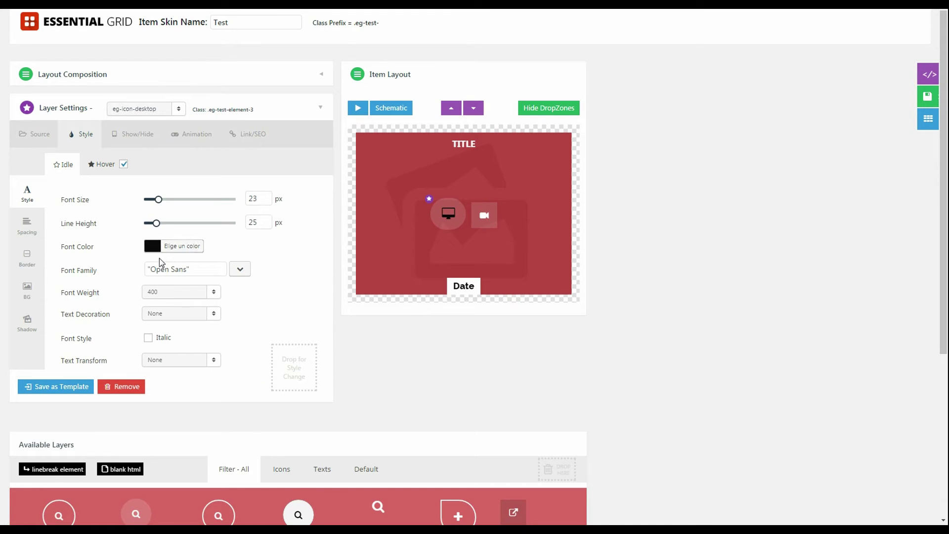
click(163, 246)
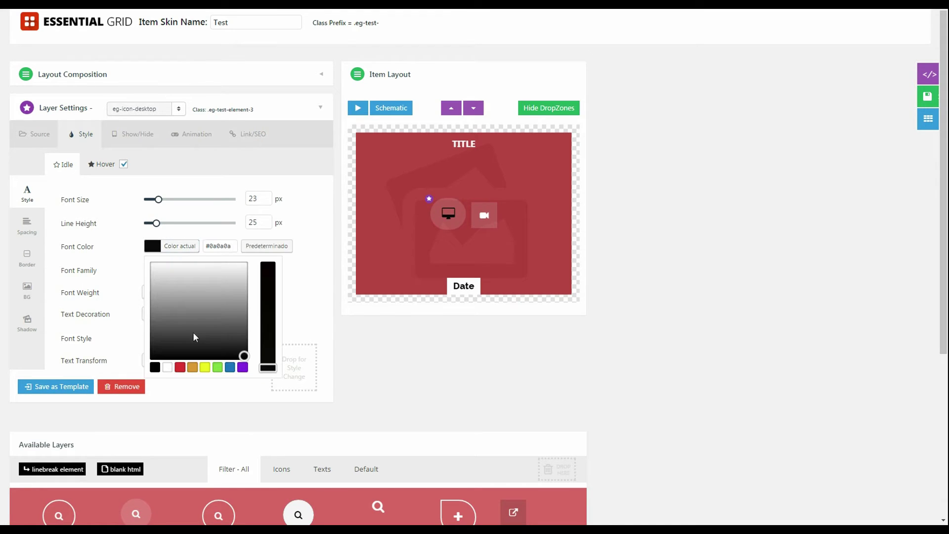
click(231, 368)
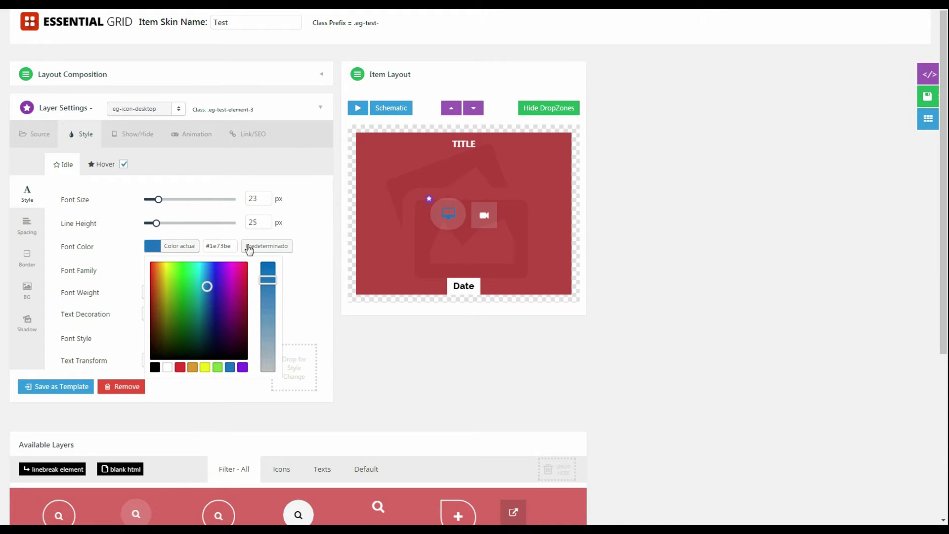
click(311, 243)
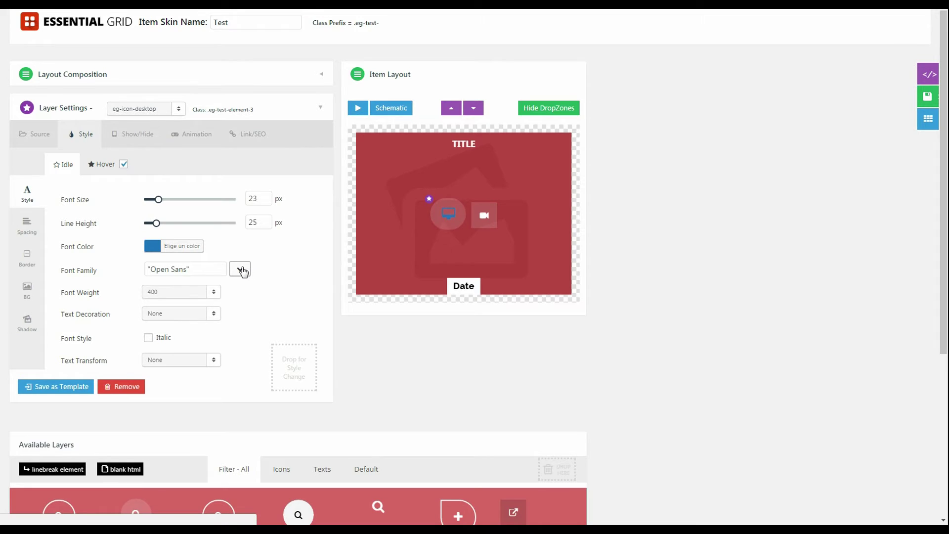
- Set the desktop icon's font weight to 800, keeping the "Open Sans" font family
drag(205, 269, 147, 269)
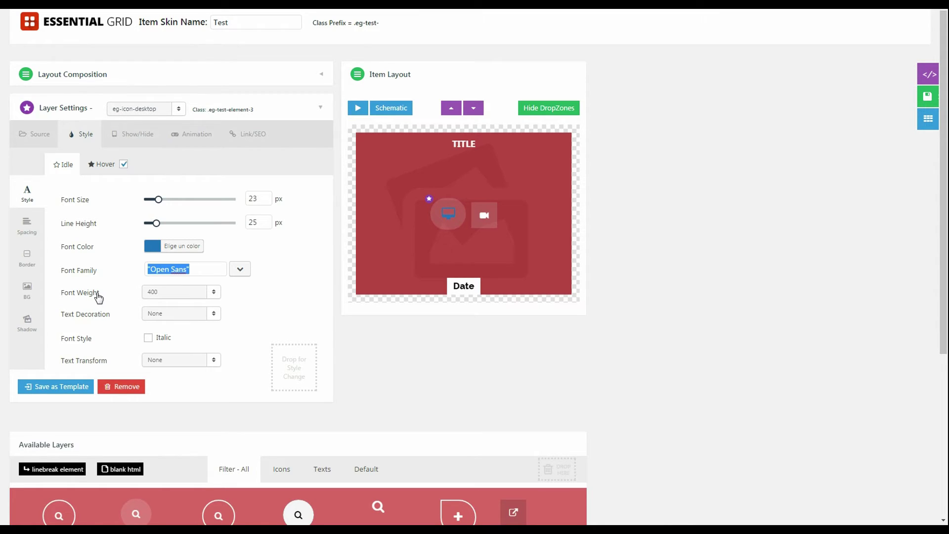
click(177, 295)
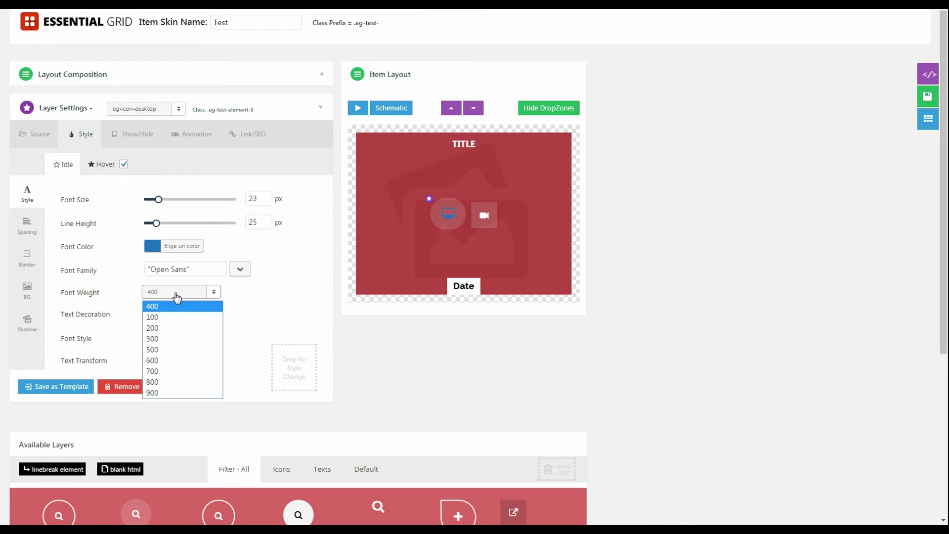
click(170, 383)
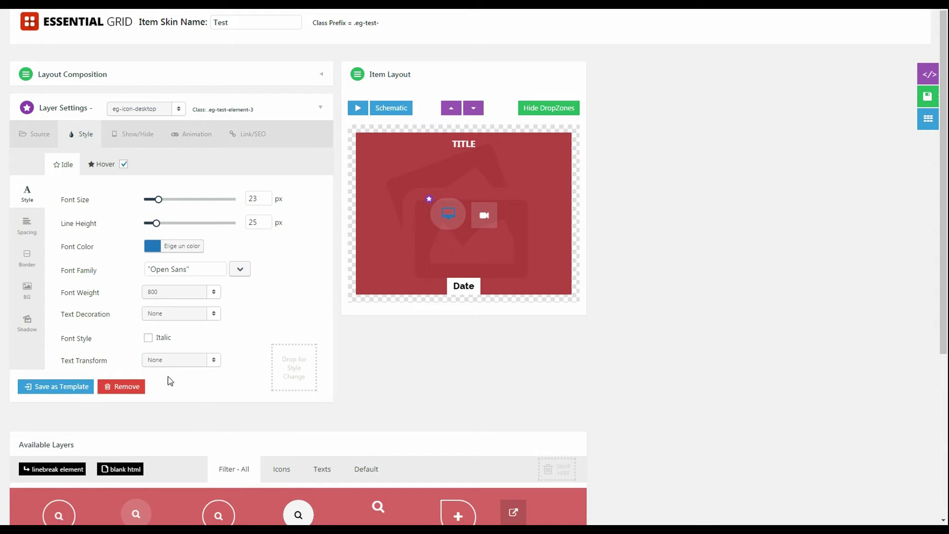
click(177, 294)
click(176, 294)
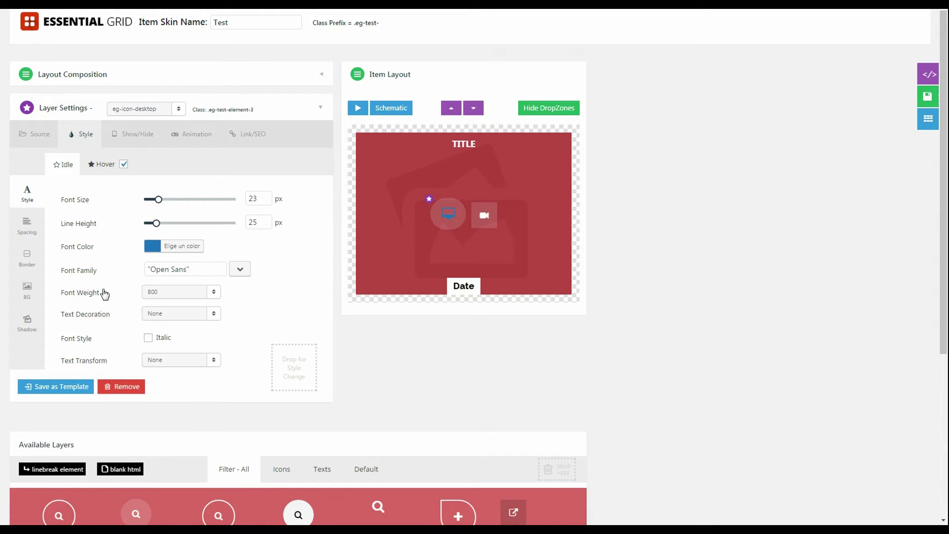
- Review the Text Decoration and Text Transform options of the desktop icon, leaving both at None
click(177, 314)
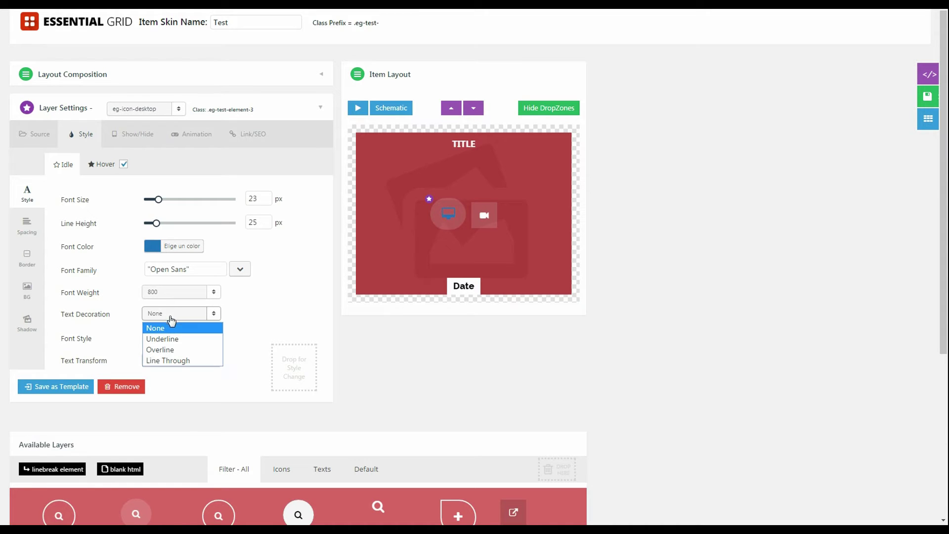
click(183, 320)
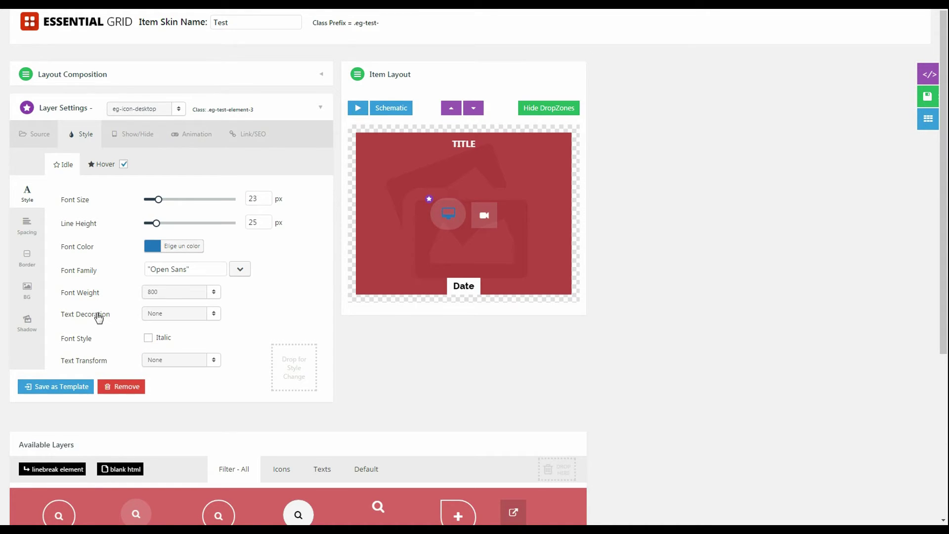
click(180, 317)
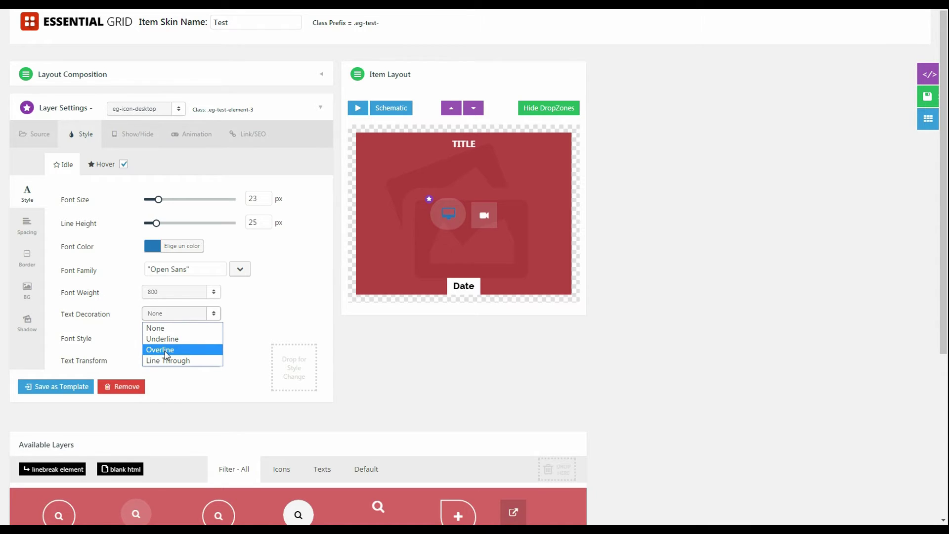
click(212, 313)
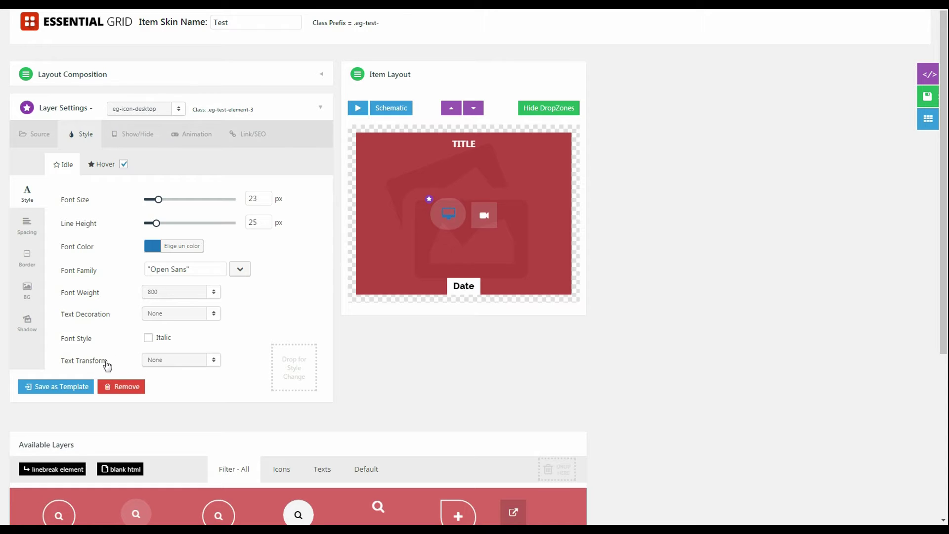
click(173, 366)
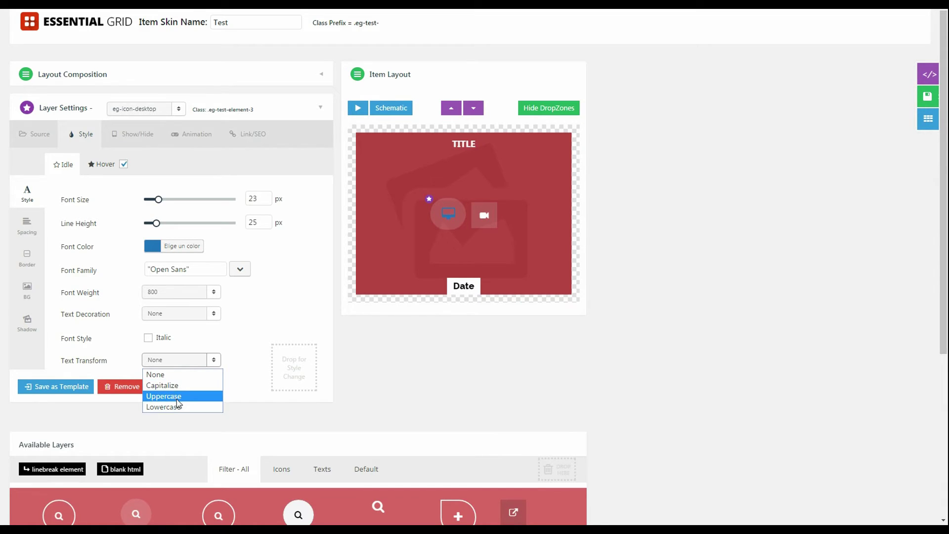
click(195, 374)
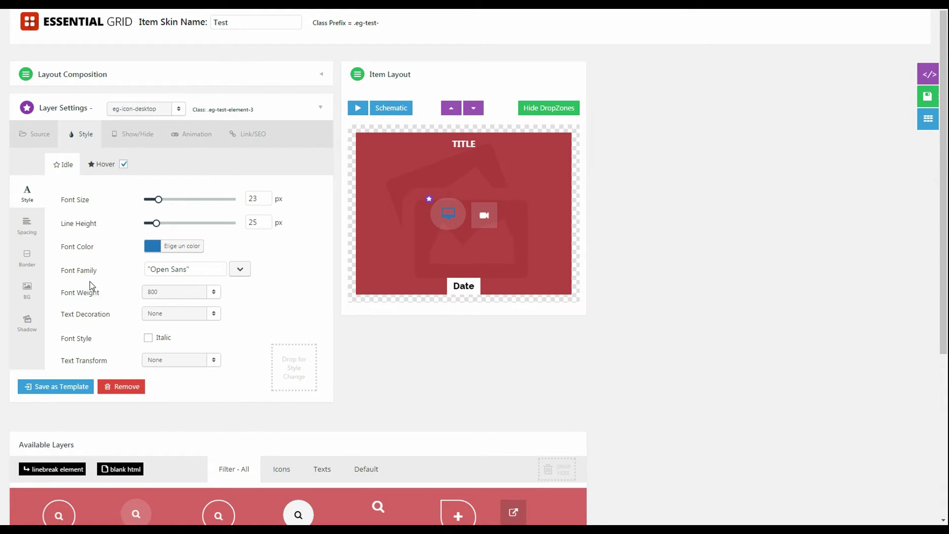
- Try Absolute as the desktop icon's position in its spacing settings and return it to Relative
click(40, 225)
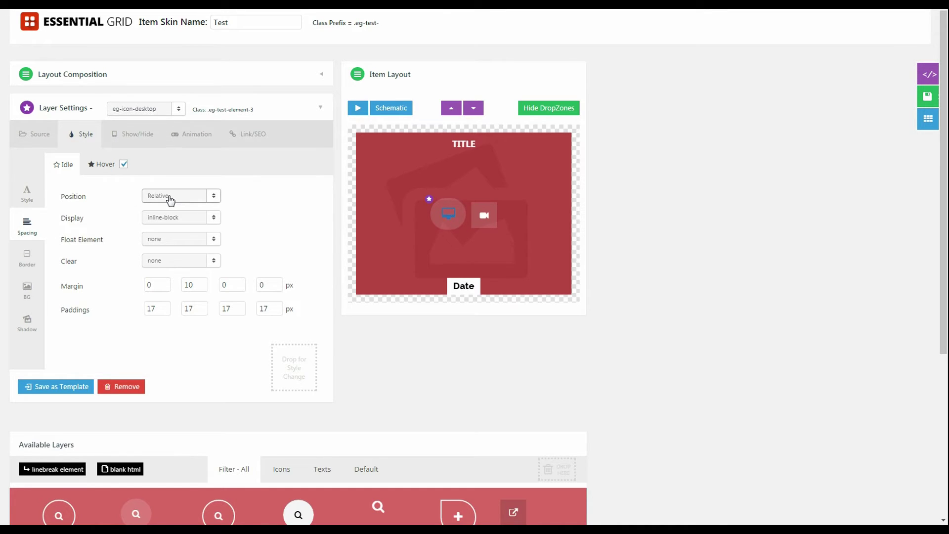
click(194, 201)
click(177, 225)
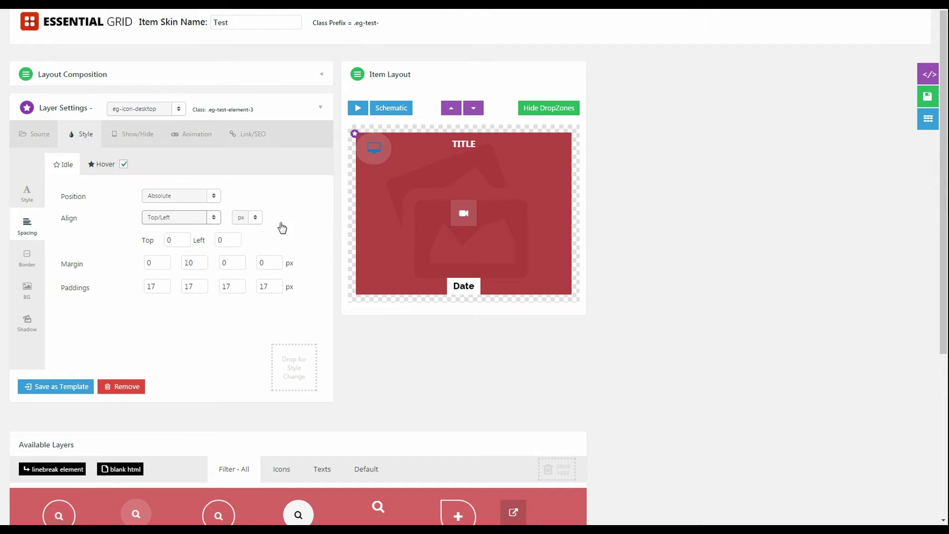
click(208, 196)
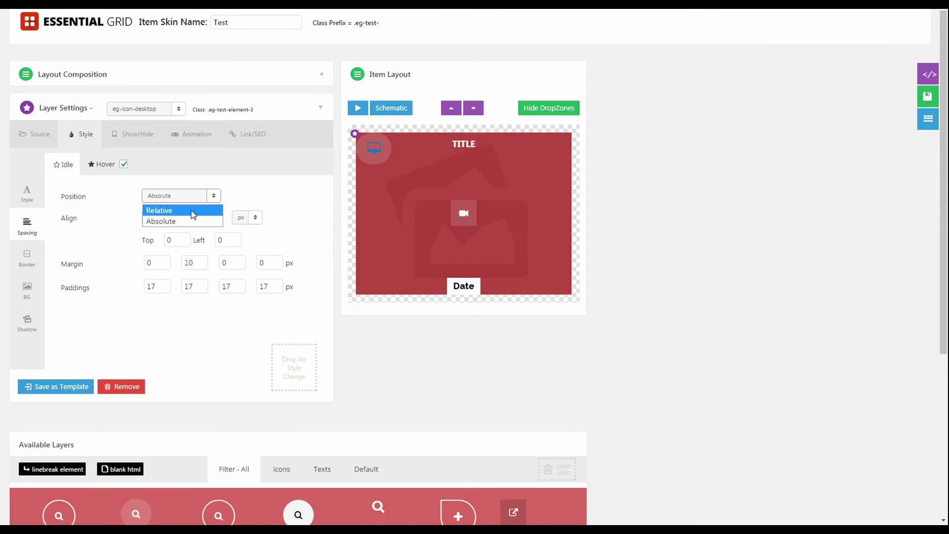
click(193, 214)
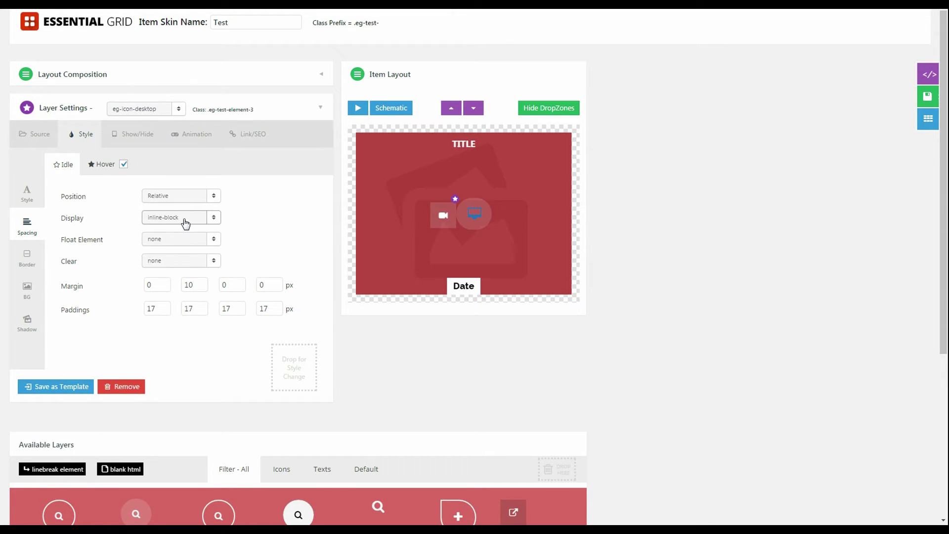
- Try block as the desktop icon's display type in its spacing settings and return it to inline-block
click(157, 223)
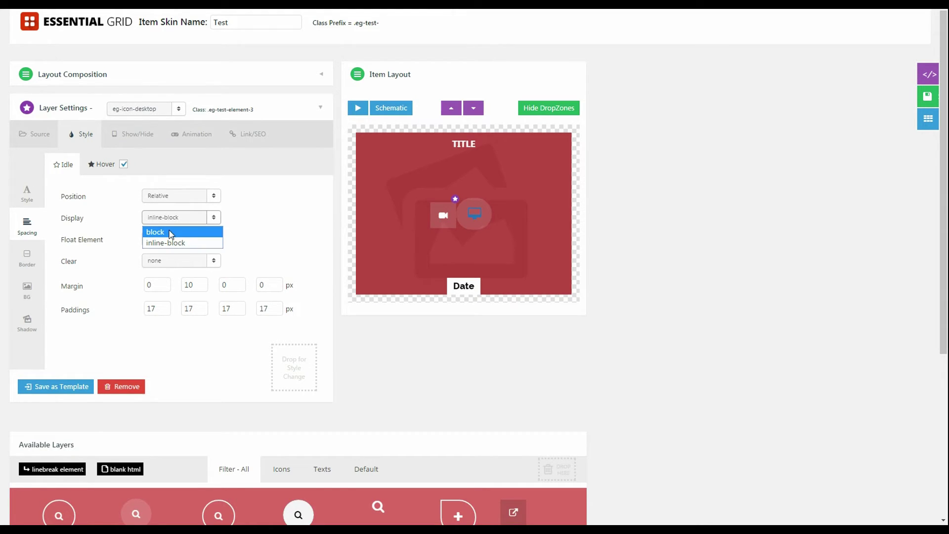
click(183, 231)
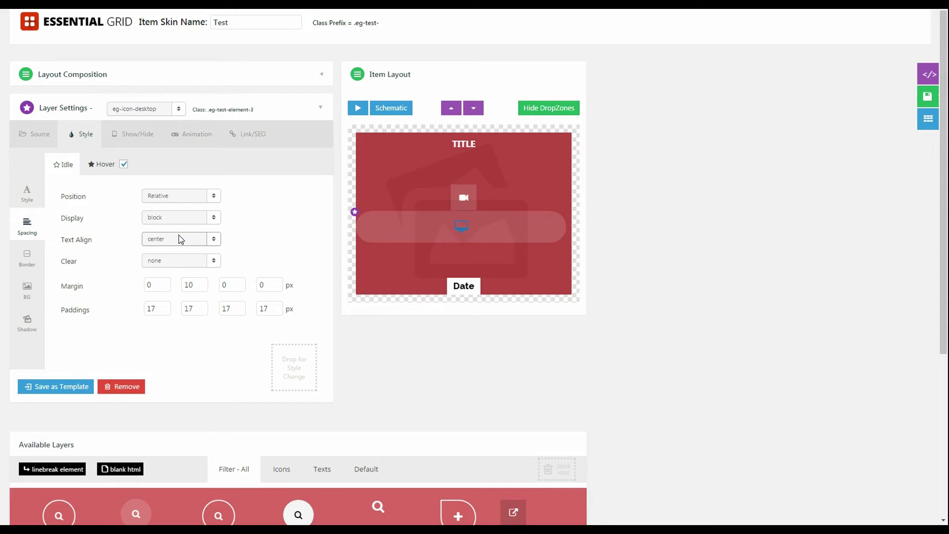
click(206, 217)
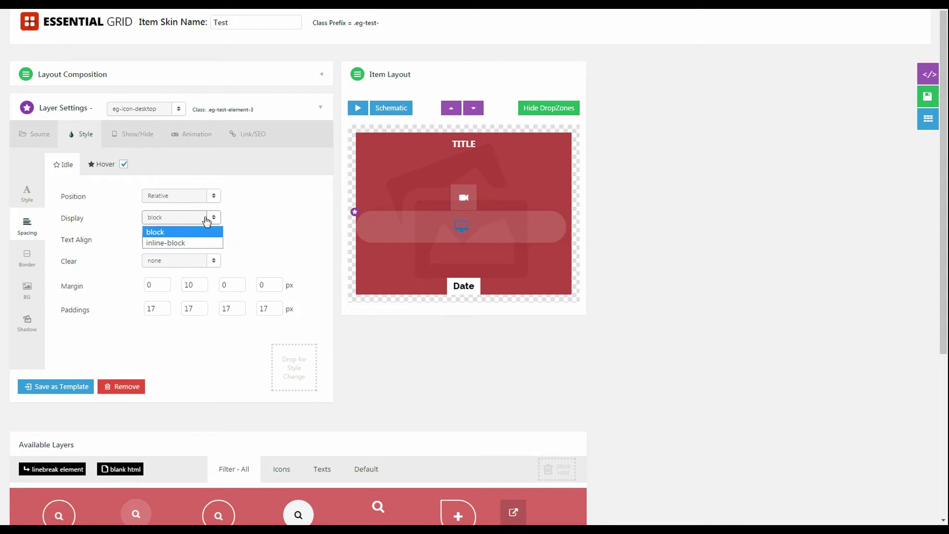
click(188, 243)
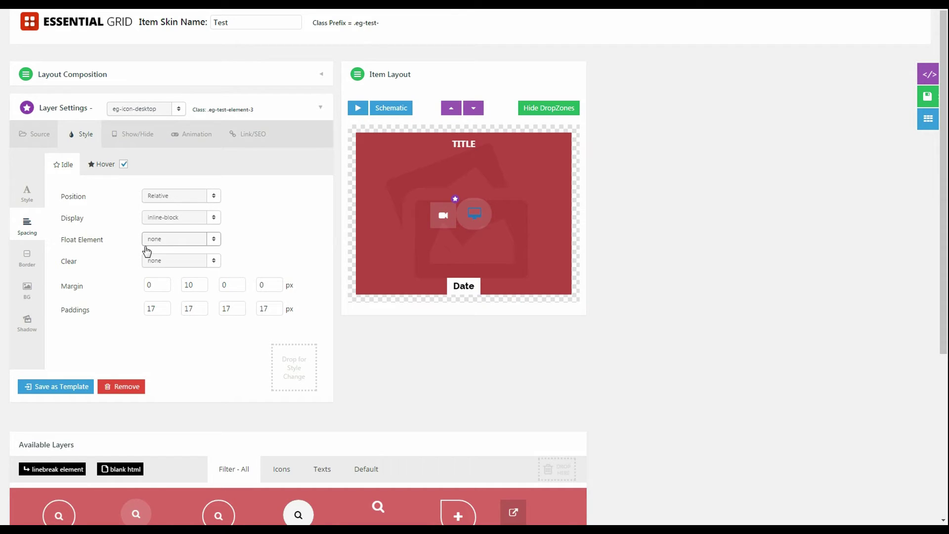
- Try the other Float Element options on the desktop icon and return the setting to none
click(194, 243)
click(170, 266)
click(208, 243)
click(183, 275)
click(210, 239)
click(176, 254)
click(273, 287)
click(260, 309)
click(277, 311)
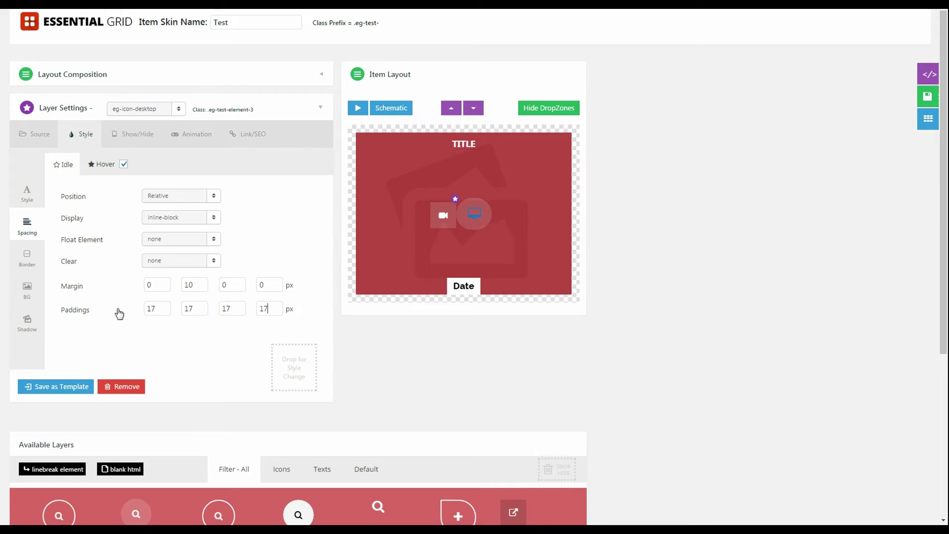
- Set the desktop icon's idle border width to 2 px on all four sides
click(27, 258)
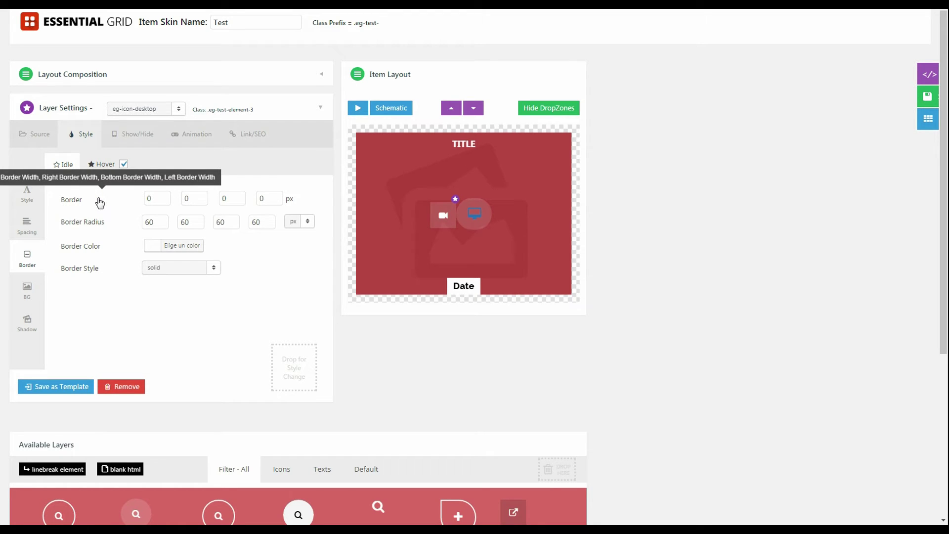
double_click(148, 198)
key(Tab)
text(2)
key(Tab)
text(2)
key(Tab)
text(2)
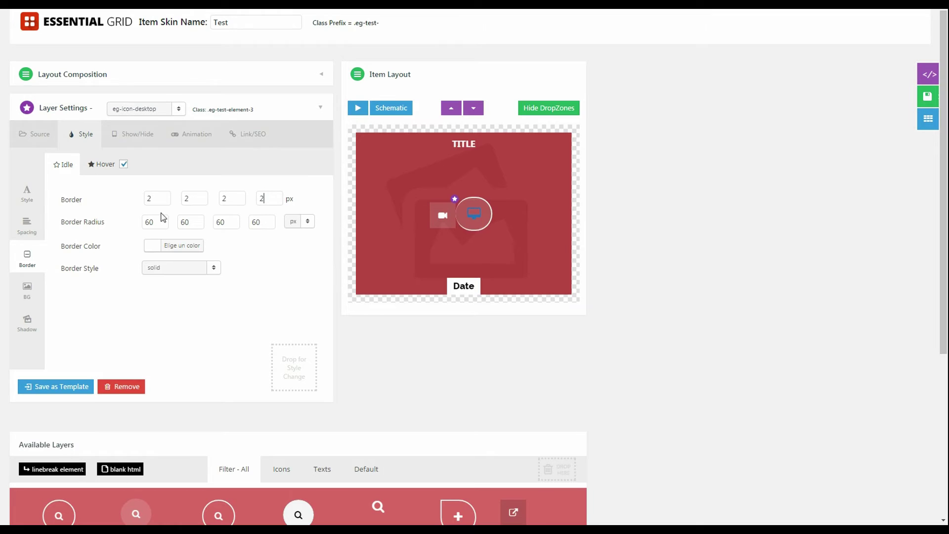
- Set the desktop icon's idle border radius to 30 px on all four corners
click(160, 225)
drag(157, 224, 126, 227)
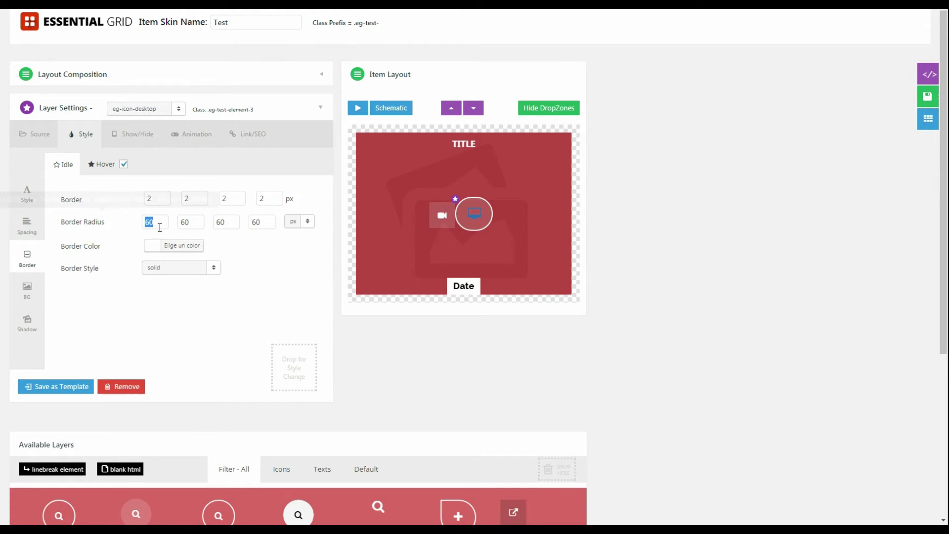
text(30)
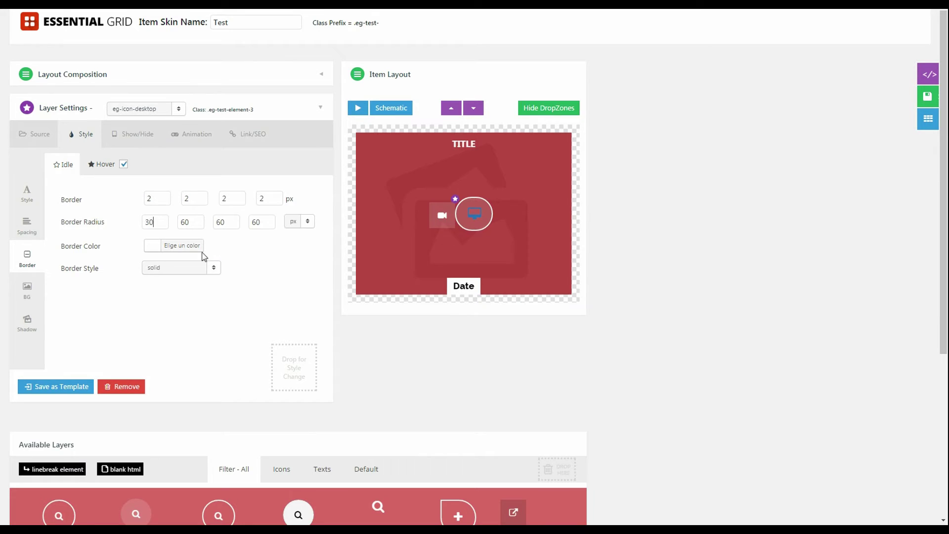
double_click(192, 224)
text(30)
double_click(221, 222)
text(30)
double_click(258, 222)
text(30)
click(231, 221)
drag(232, 222, 216, 223)
scroll(446, 434, down, 1)
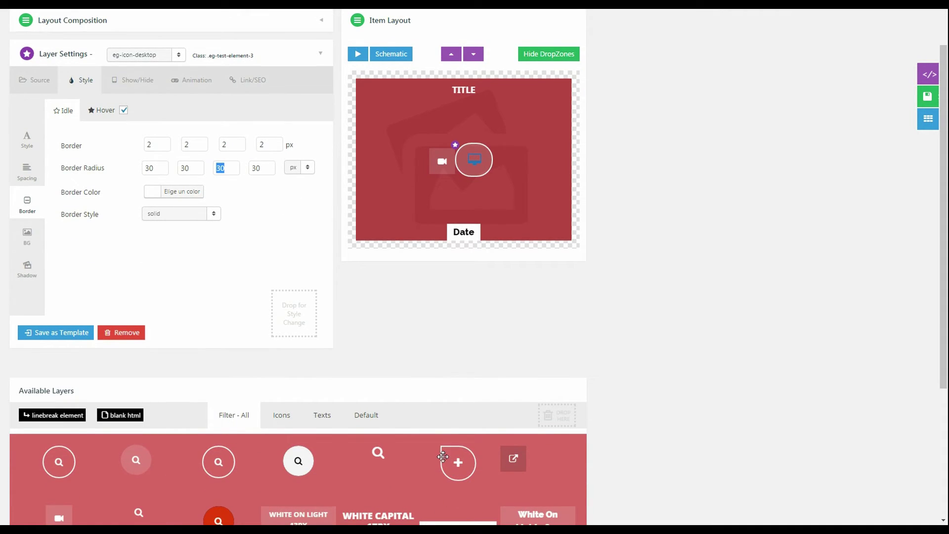
scroll(258, 269, up, 2)
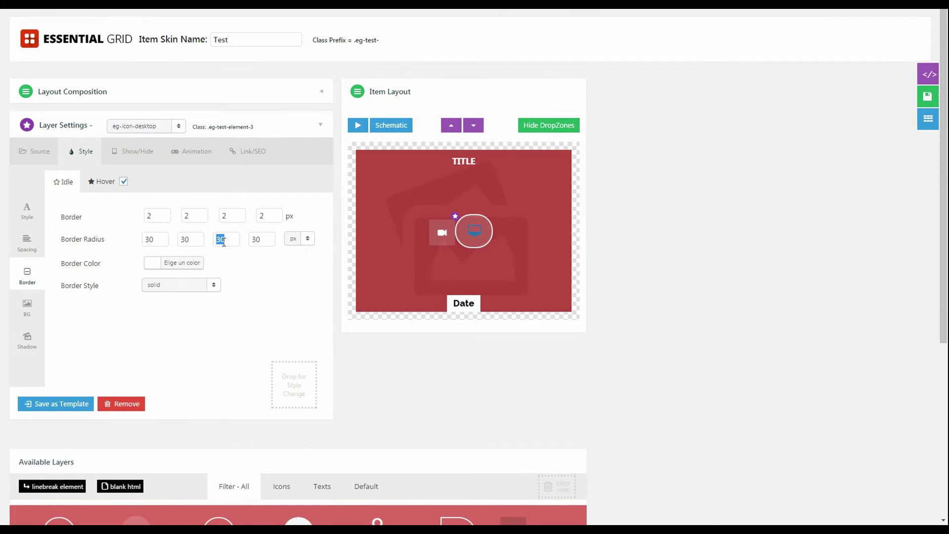
- Set the desktop icon's idle border color to the preset blue #1e73be
click(155, 268)
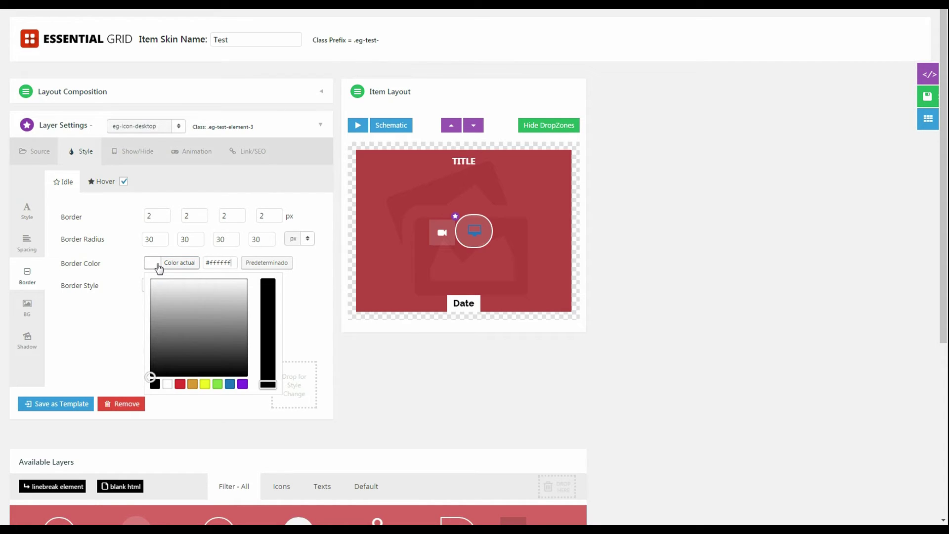
click(230, 385)
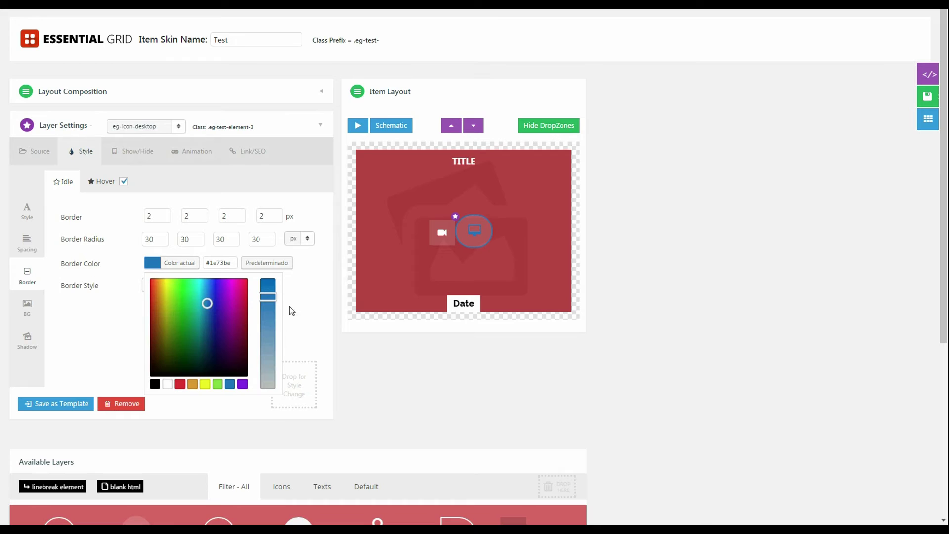
click(314, 293)
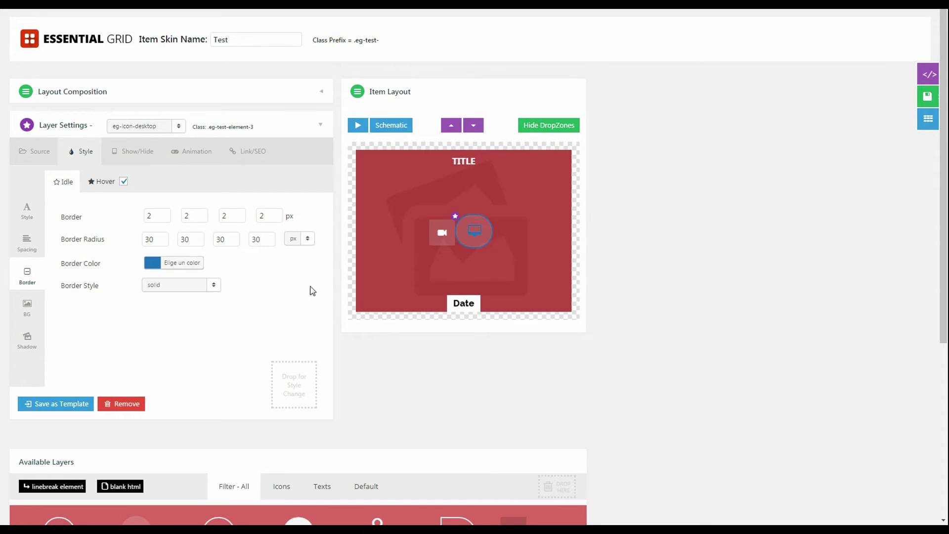
- Try the dotted, dashed and double border styles on the desktop icon and return the style to solid
click(169, 287)
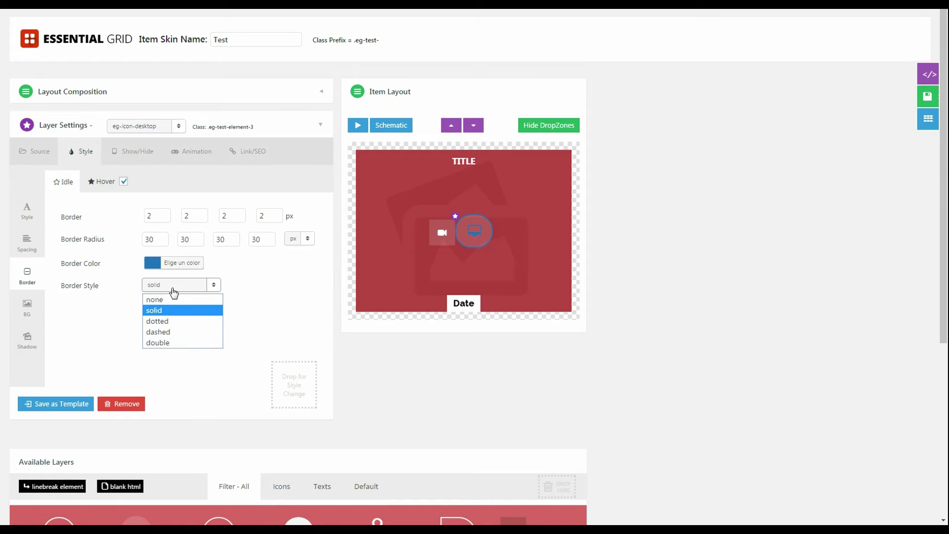
click(172, 322)
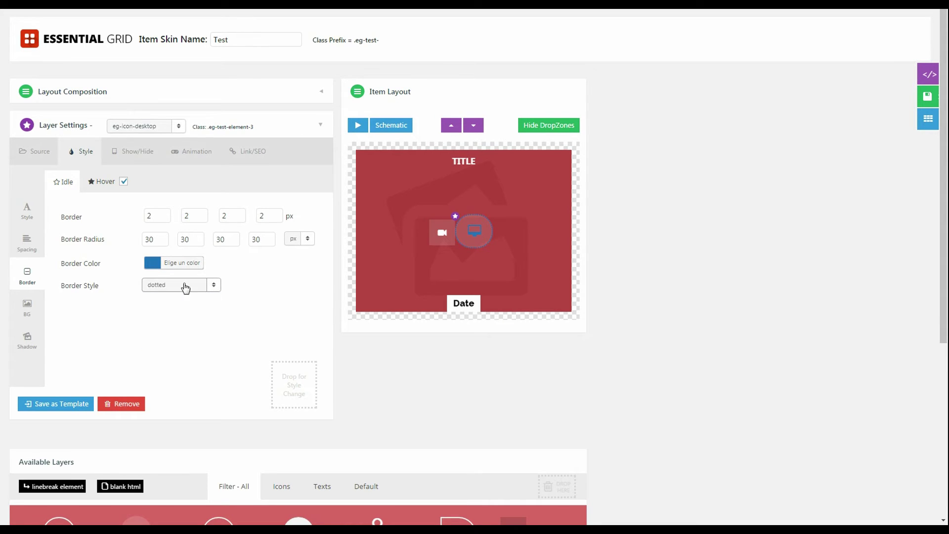
click(197, 286)
click(183, 331)
click(219, 288)
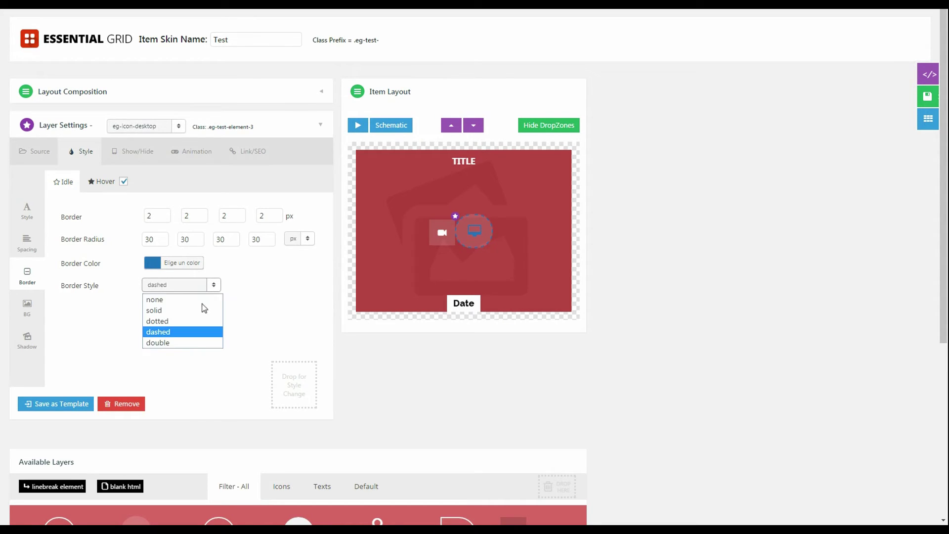
click(169, 343)
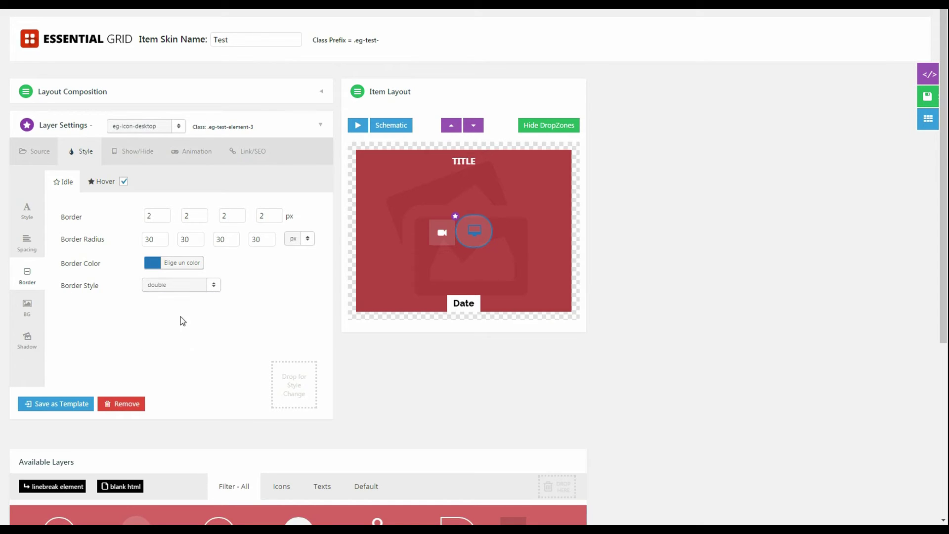
click(197, 290)
click(187, 286)
click(187, 286)
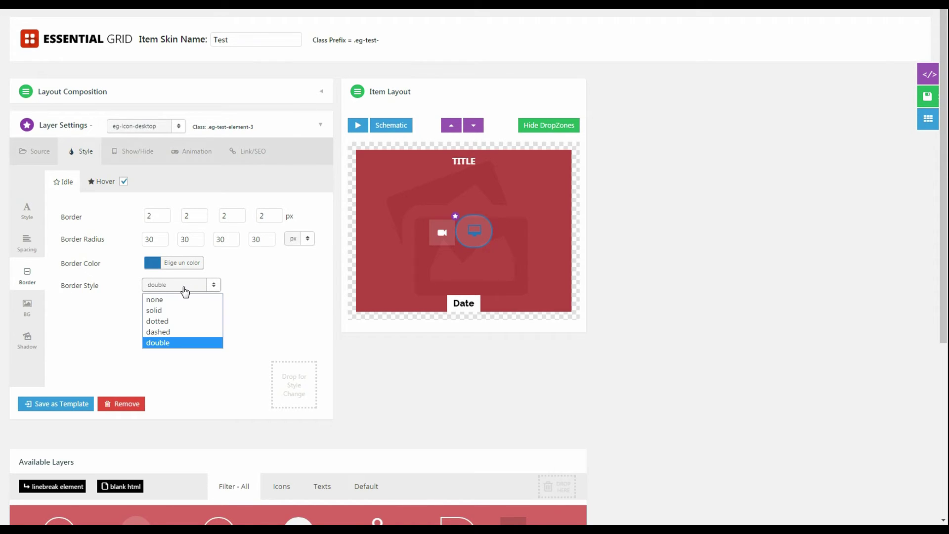
click(176, 309)
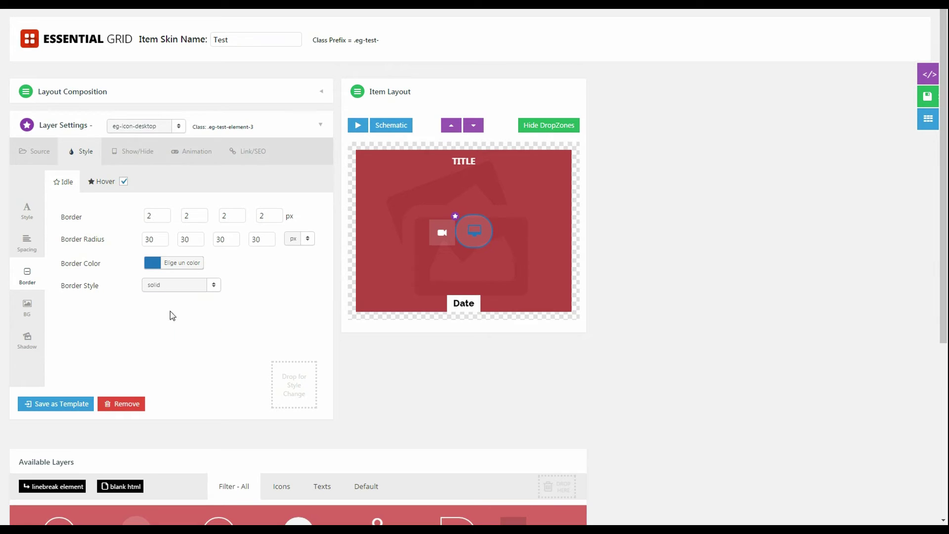
- Raise the desktop icon's idle background alpha to 71, keeping the white background color
click(27, 311)
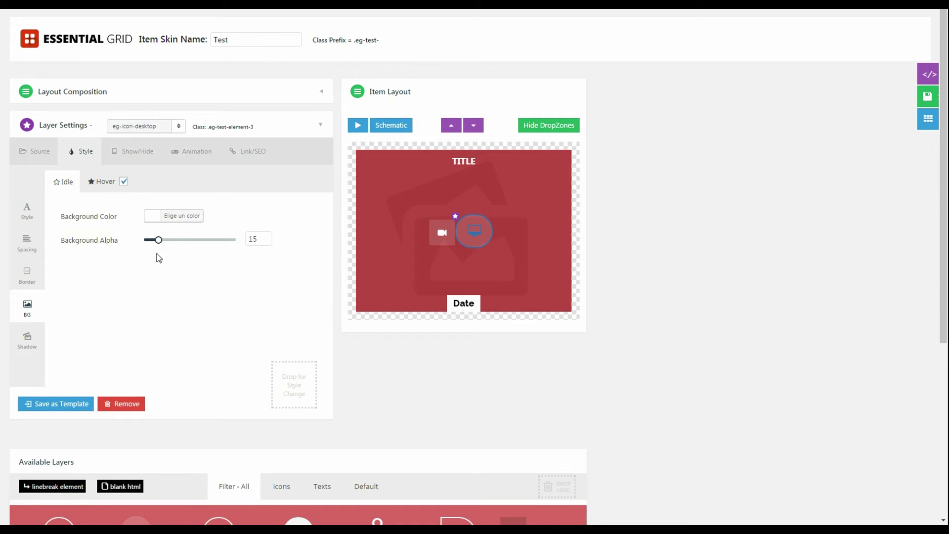
click(156, 217)
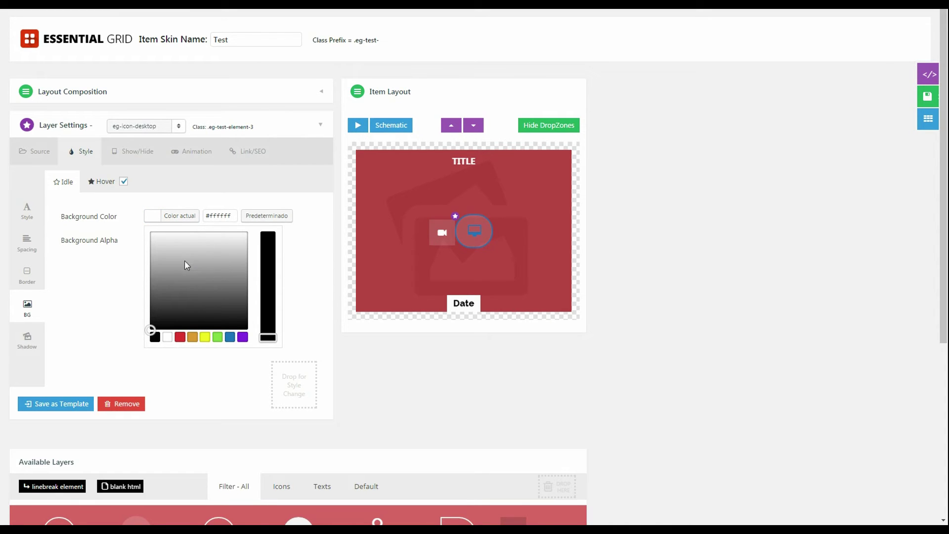
click(150, 232)
click(111, 347)
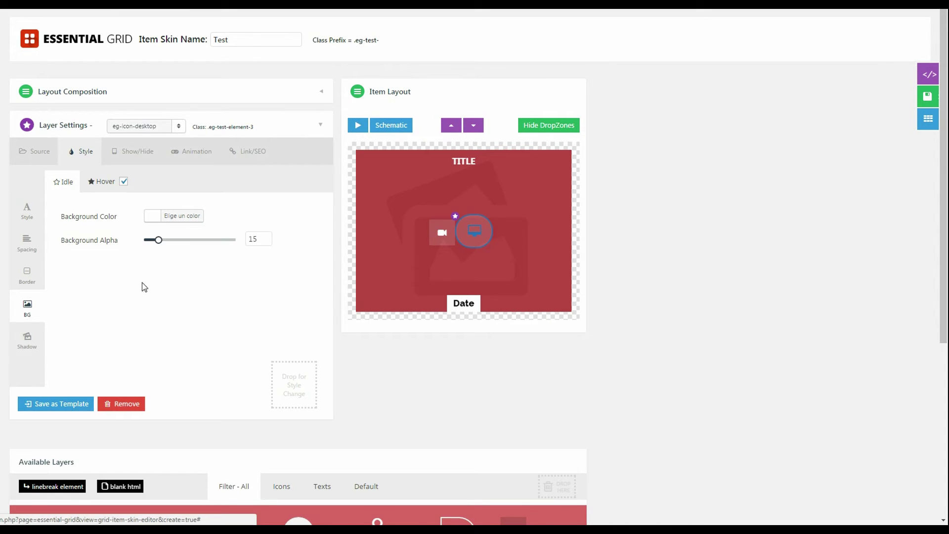
drag(160, 241, 194, 241)
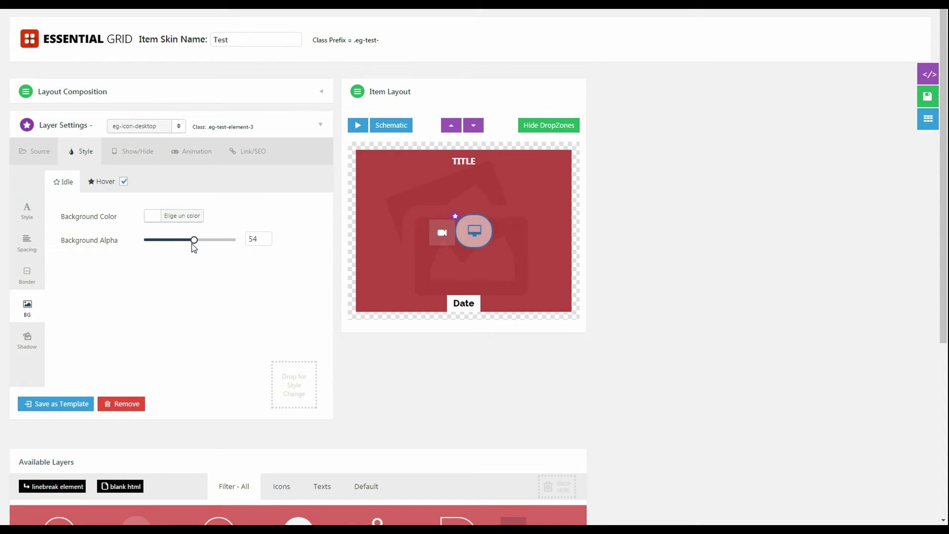
drag(197, 244, 211, 243)
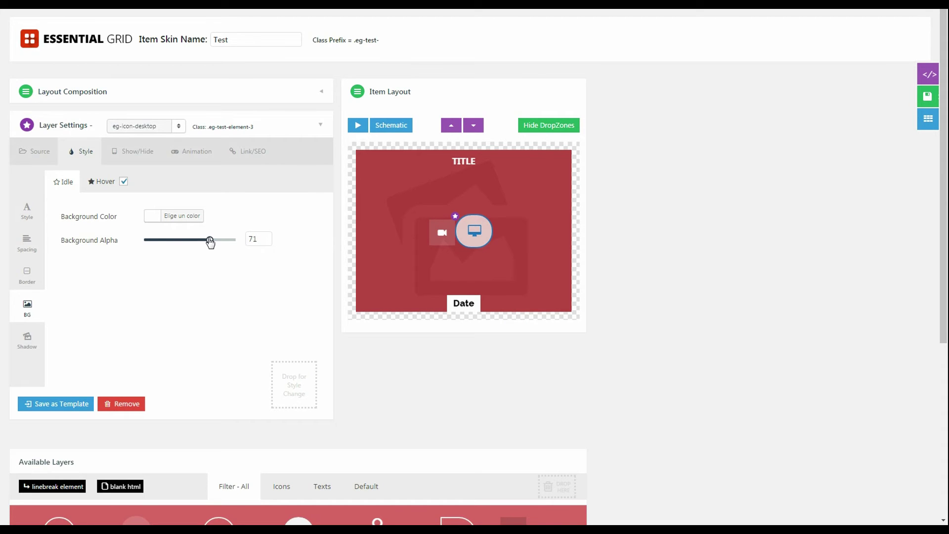
- Try 1 px values for the desktop icon's idle shadow and reset them to 0
click(27, 340)
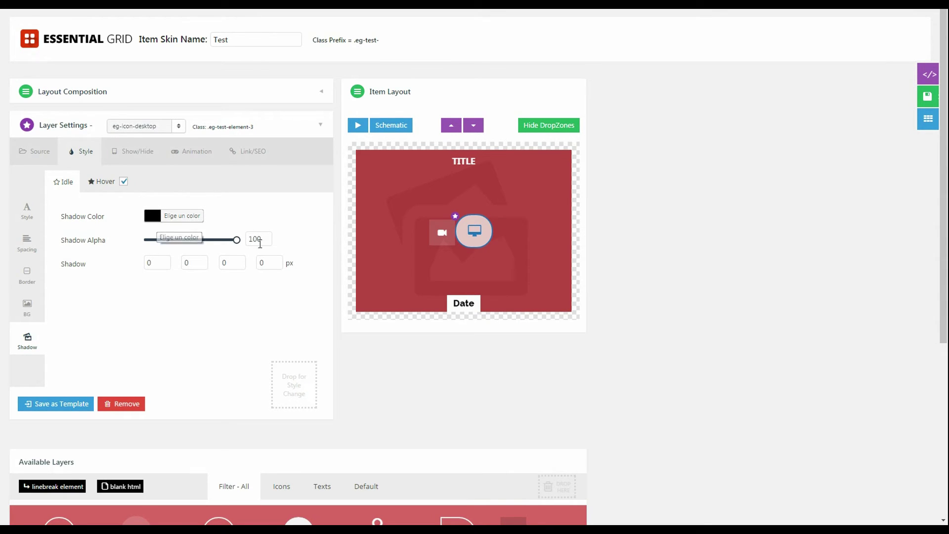
double_click(156, 263)
text(1)
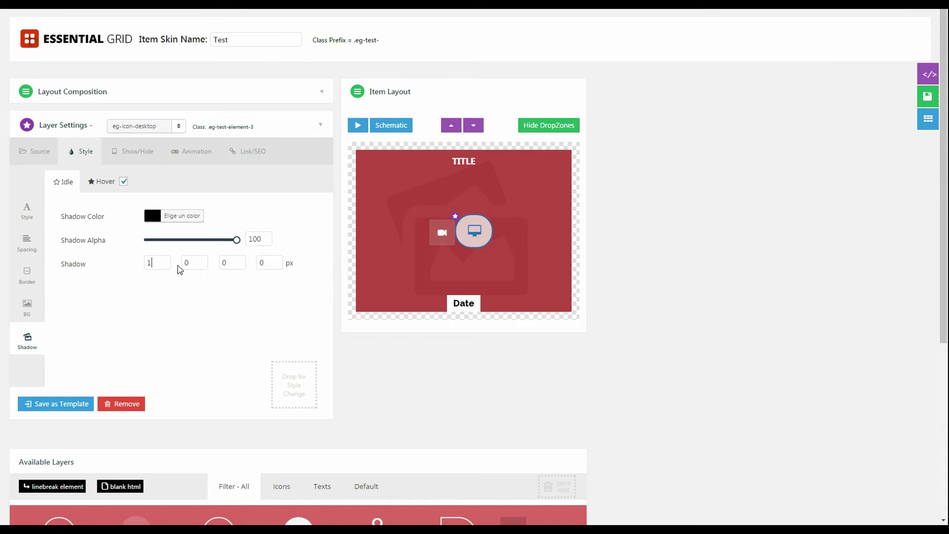
text(1)
key(Tab)
text(1)
key(shift+Tab)
text(0)
key(shift+Tab)
text(0)
key(shift+Tab)
text(0)
- Compare the desktop icon's idle and hover style settings, switching the hover state off and back on
click(109, 182)
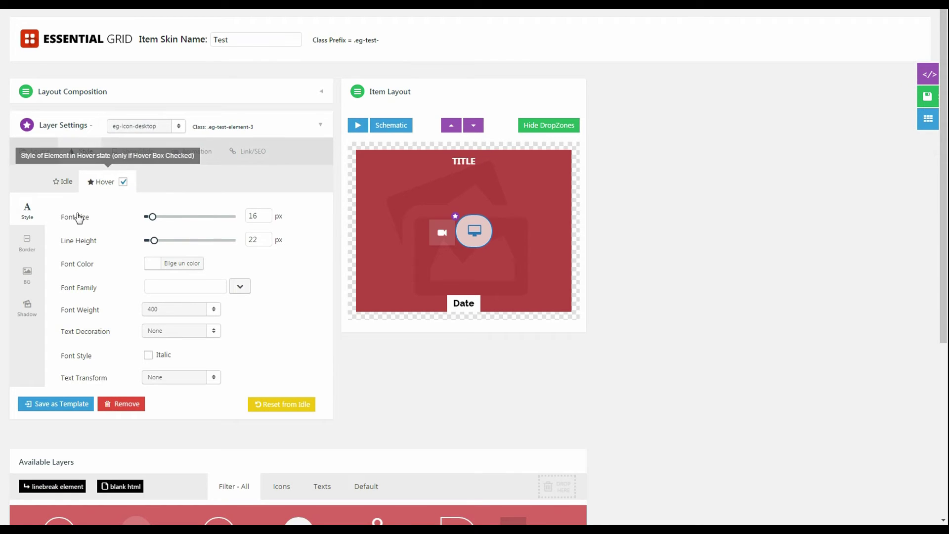
click(62, 181)
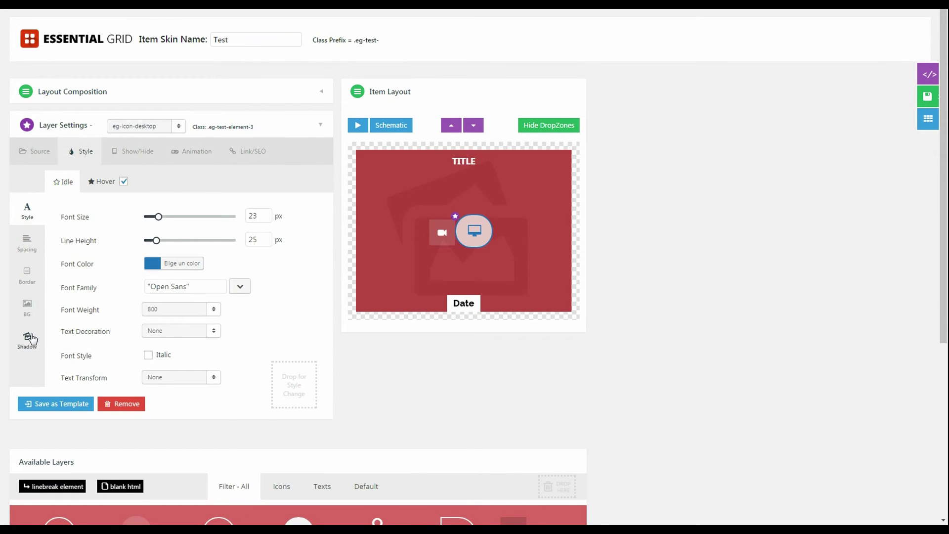
click(108, 183)
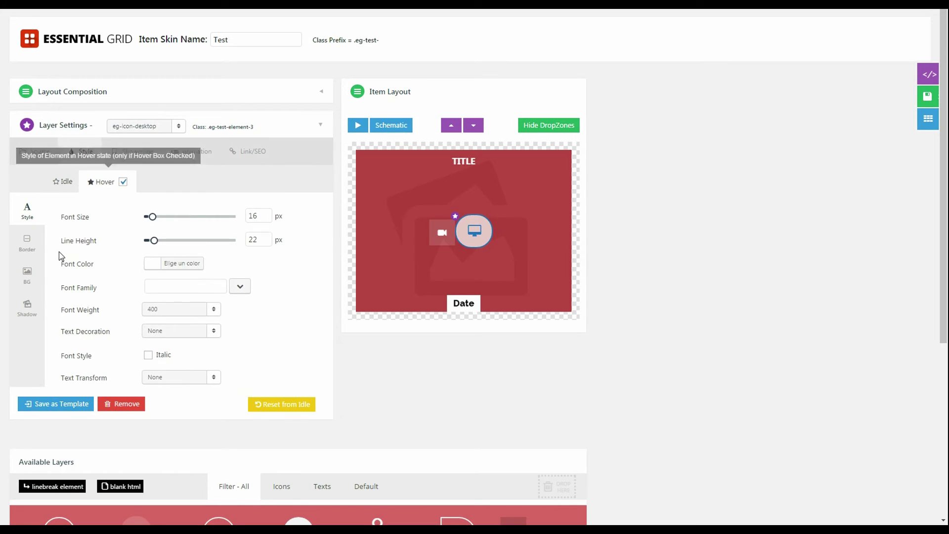
click(63, 182)
click(100, 181)
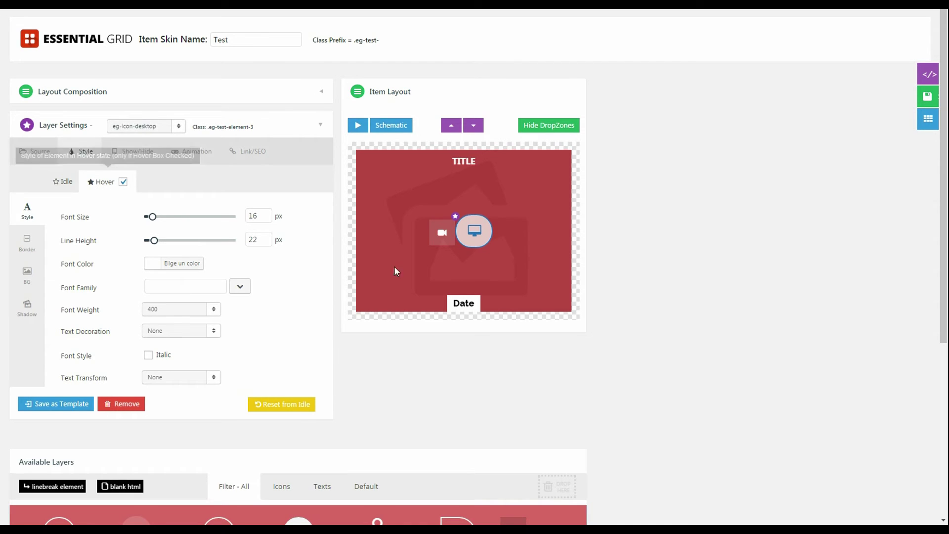
click(123, 183)
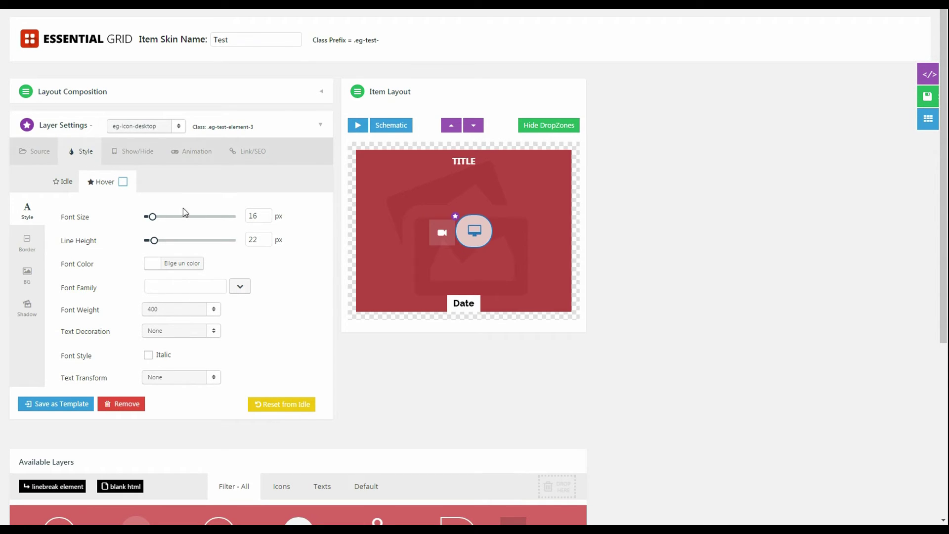
click(123, 183)
- Match the desktop icon's hover text to its idle style with font size 23 px and line height 25 px
click(68, 186)
click(105, 182)
drag(264, 239, 182, 238)
- Set the desktop icon's hover font color to a lighter, muted tint of the preset blue #1e73be
click(165, 263)
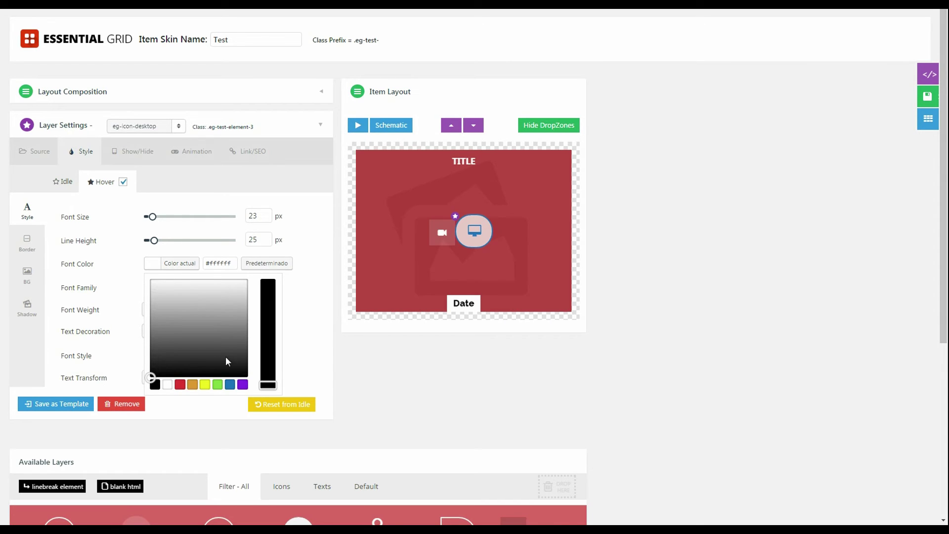
click(230, 384)
drag(268, 298, 278, 336)
click(286, 305)
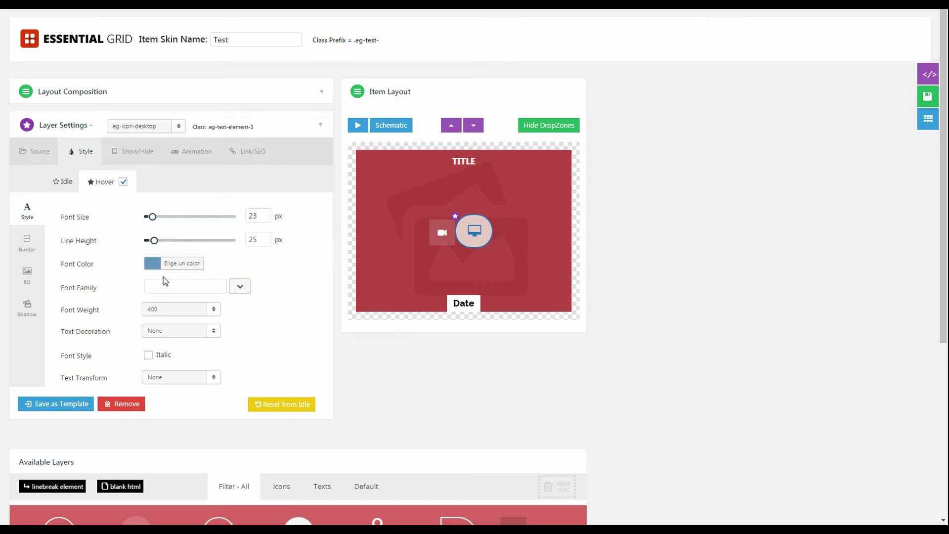
- Copy the desktop icon's hover font color value and apply it as the hover border color
click(166, 264)
drag(235, 264, 118, 262)
click(324, 309)
click(29, 243)
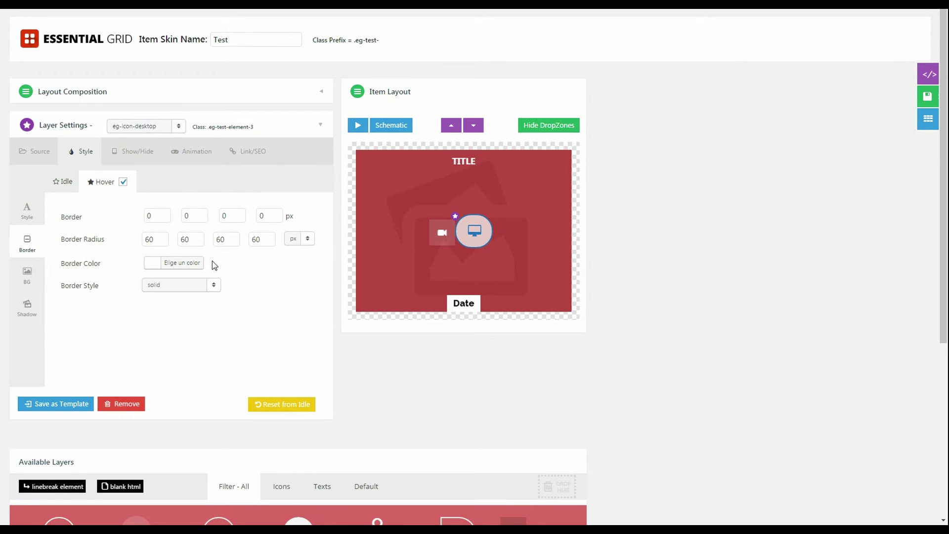
click(159, 263)
drag(234, 264, 110, 260)
key(ctrl+v)
click(311, 323)
- Check the desktop icon's idle border and set its hover border to 2 px on all four sides
drag(162, 216, 136, 219)
click(64, 182)
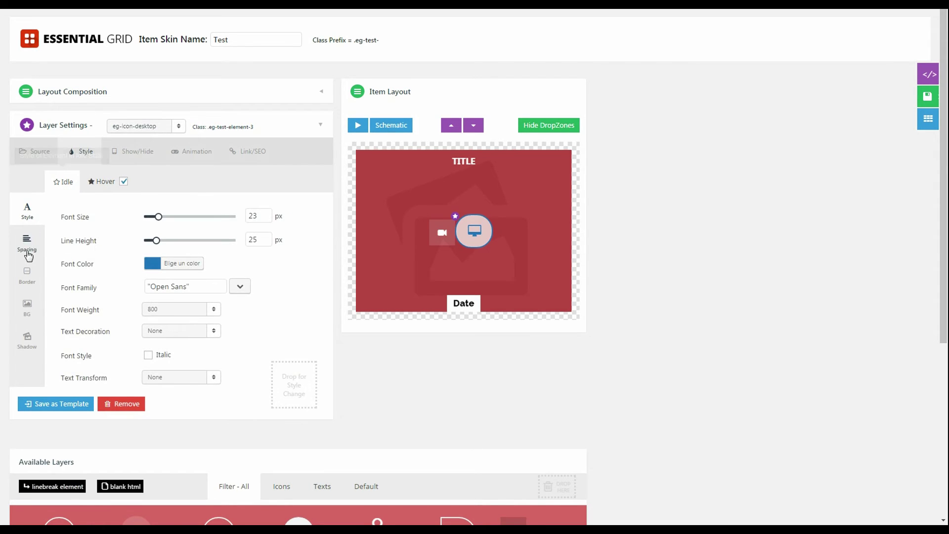
click(27, 273)
click(98, 181)
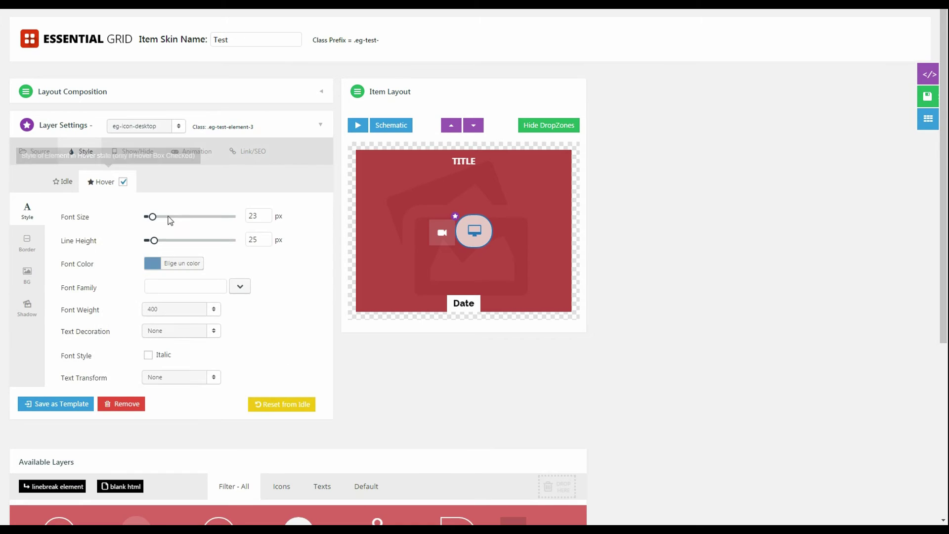
click(27, 273)
click(27, 242)
double_click(157, 215)
text(2)
double_click(194, 216)
text(22)
double_click(270, 216)
text(2)
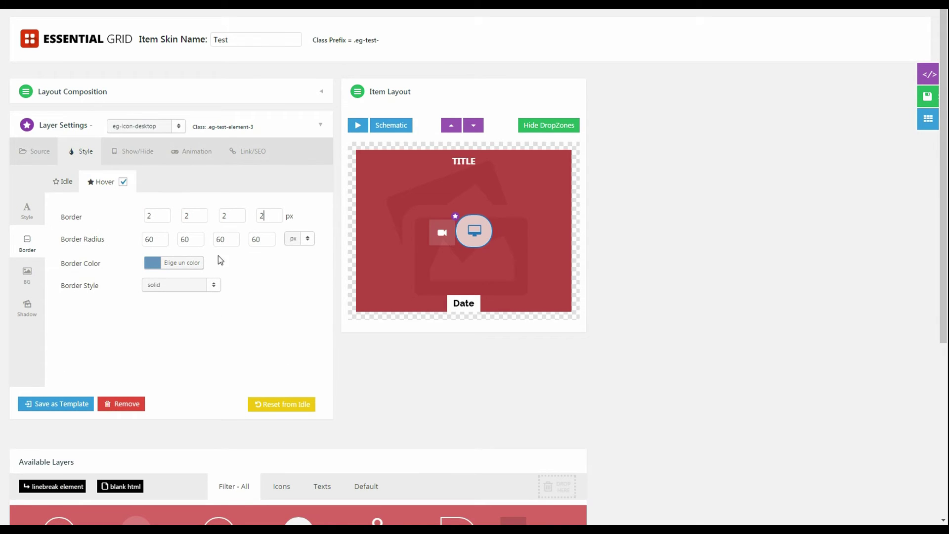
- Set the desktop icon's hover border radius to 30 px on all four corners and the border style to dotted
double_click(153, 240)
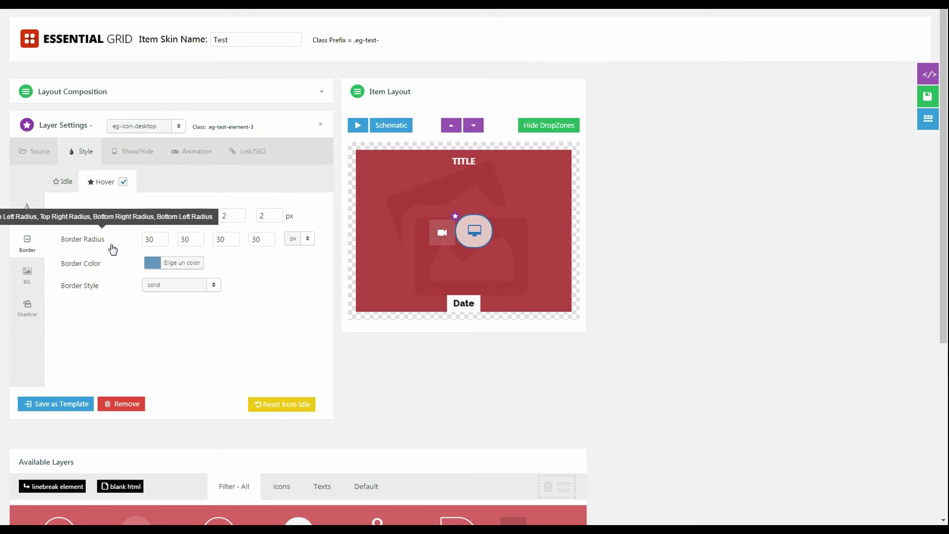
click(186, 291)
click(172, 319)
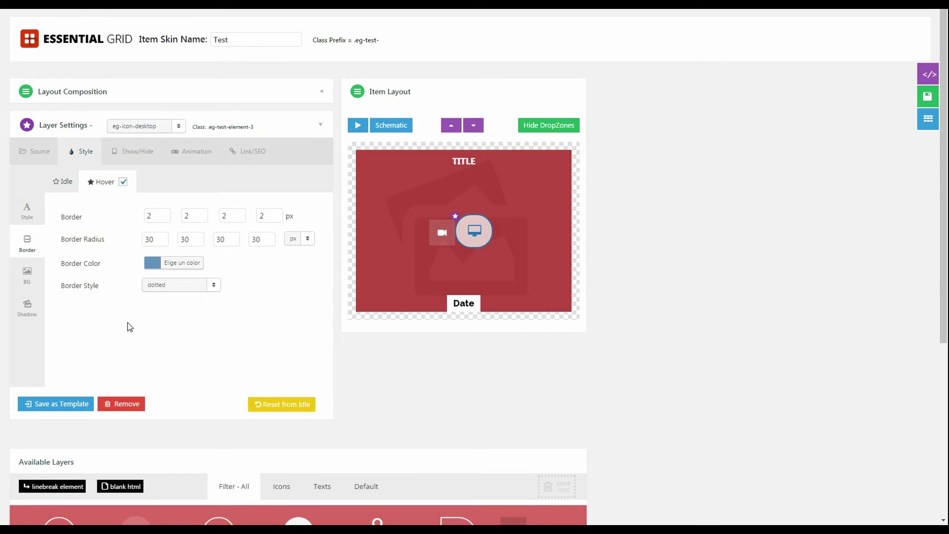
- Try the gray #707070 as the desktop icon's hover background and lower its background alpha to 30
click(30, 281)
click(152, 216)
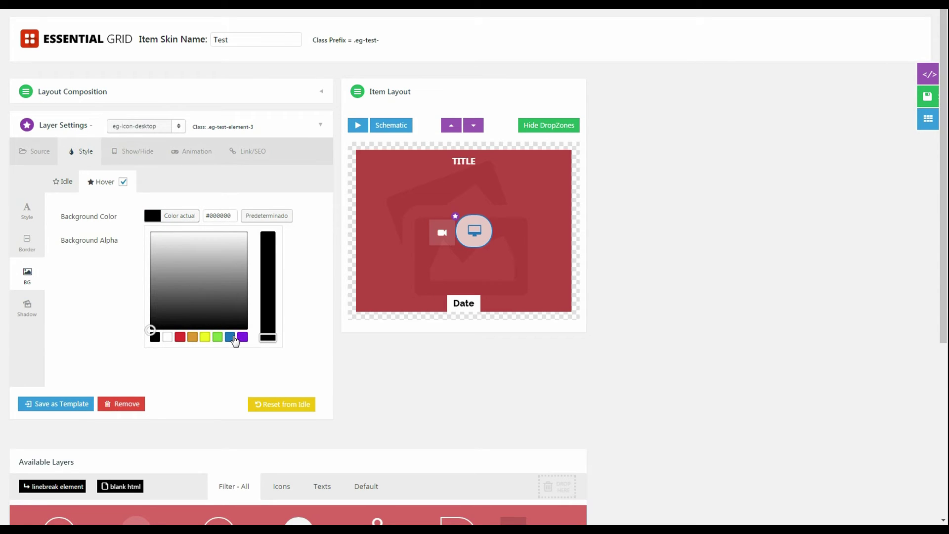
mouse_move(205, 296)
mouse_down()
mouse_move(229, 252)
mouse_move(232, 282)
mouse_move(244, 286)
mouse_up()
click(316, 250)
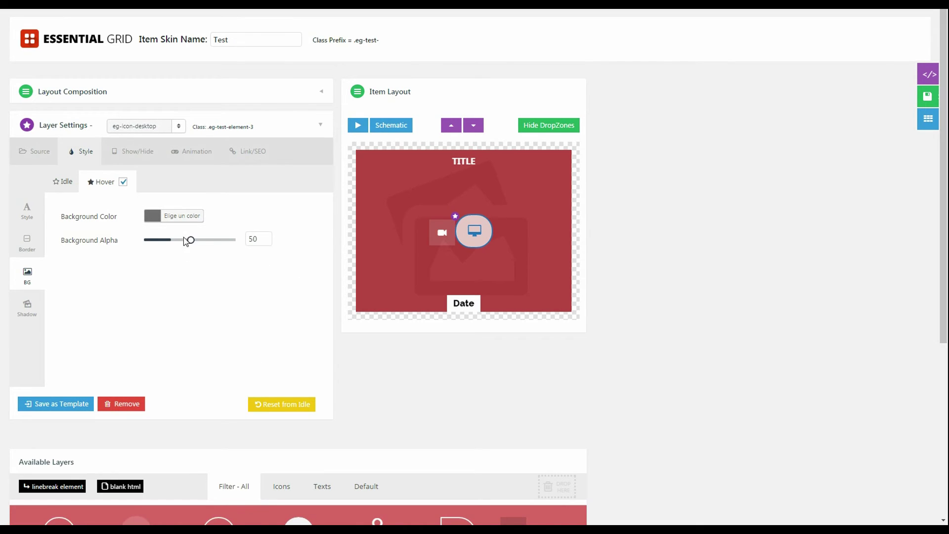
drag(192, 246, 204, 247)
click(27, 308)
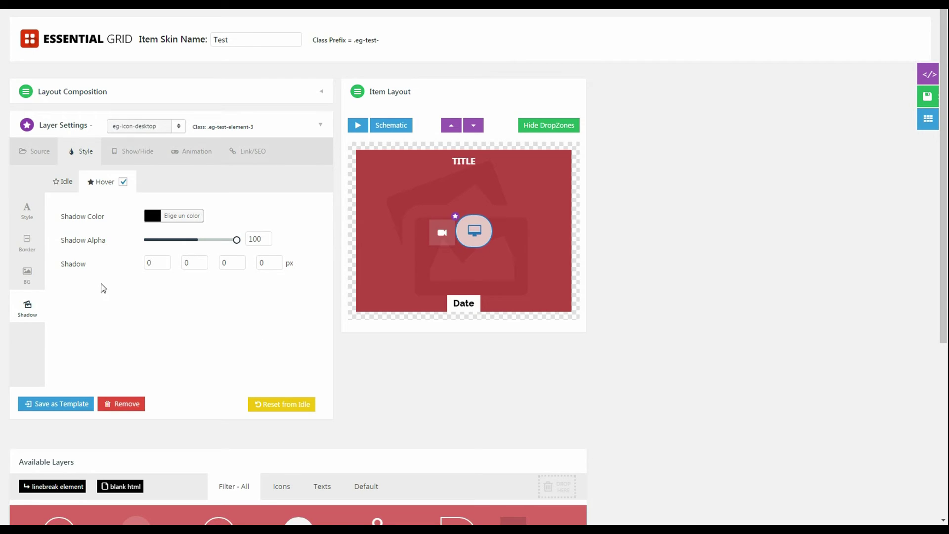
click(28, 275)
drag(202, 241, 161, 246)
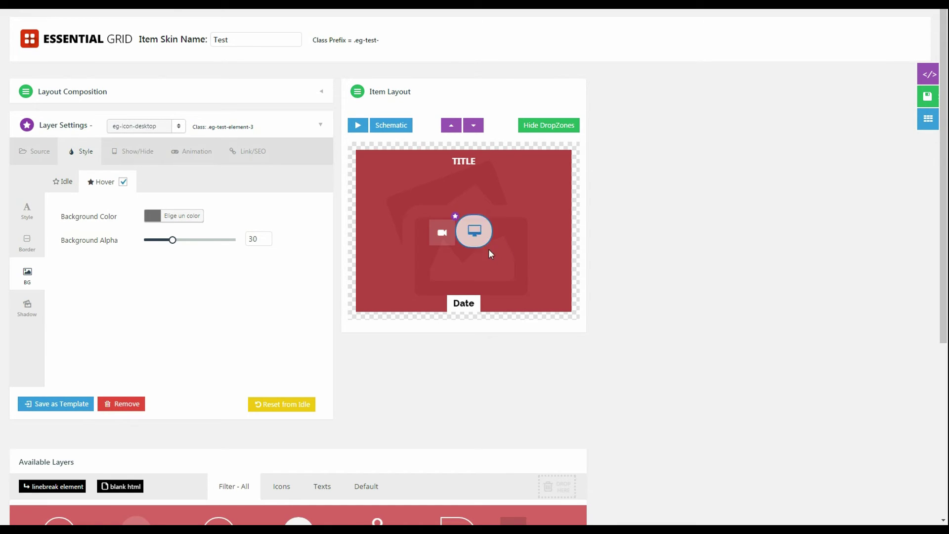
- Try the muted blue tint #a0afbf as the desktop icon's hover background color
click(152, 216)
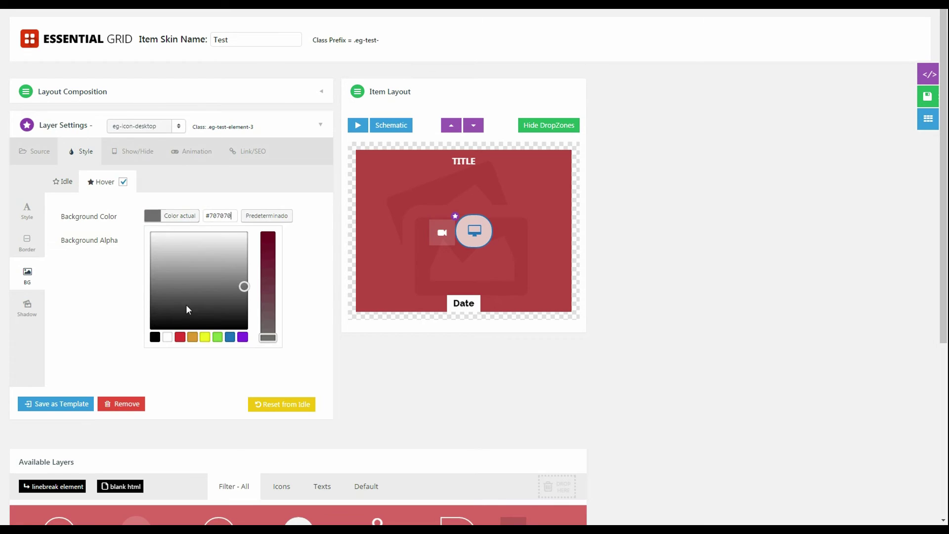
click(230, 337)
drag(268, 337, 272, 313)
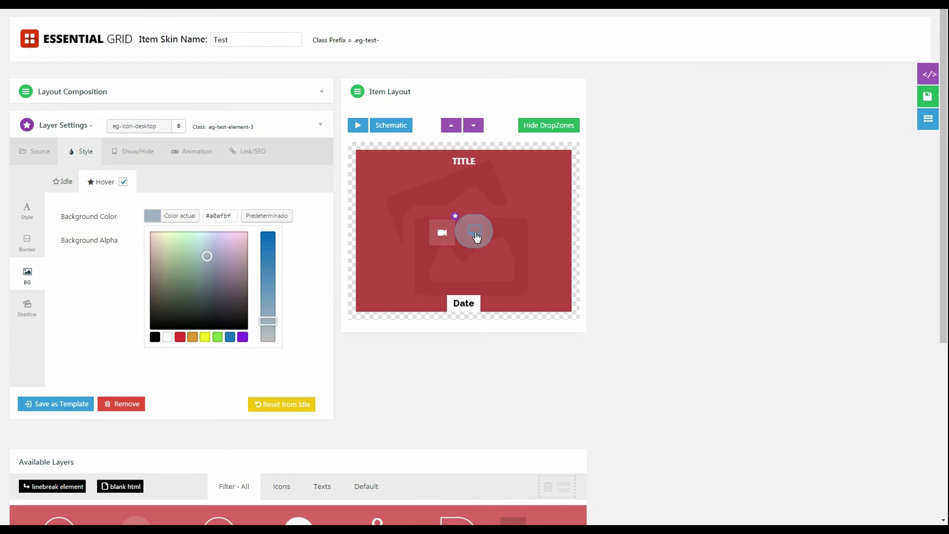
- Set the desktop icon's hover background to the light red tint #dd9f9f with a background alpha of 49
click(181, 337)
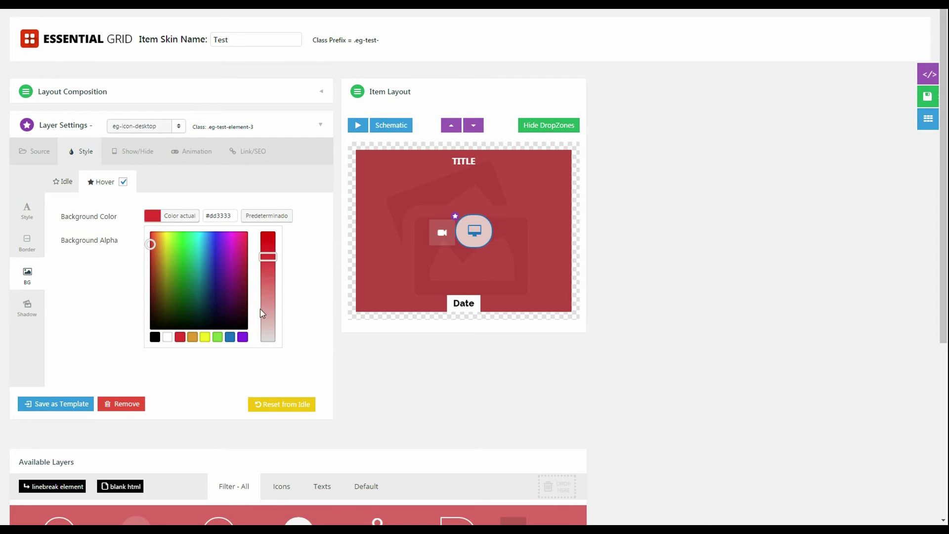
drag(267, 257, 267, 308)
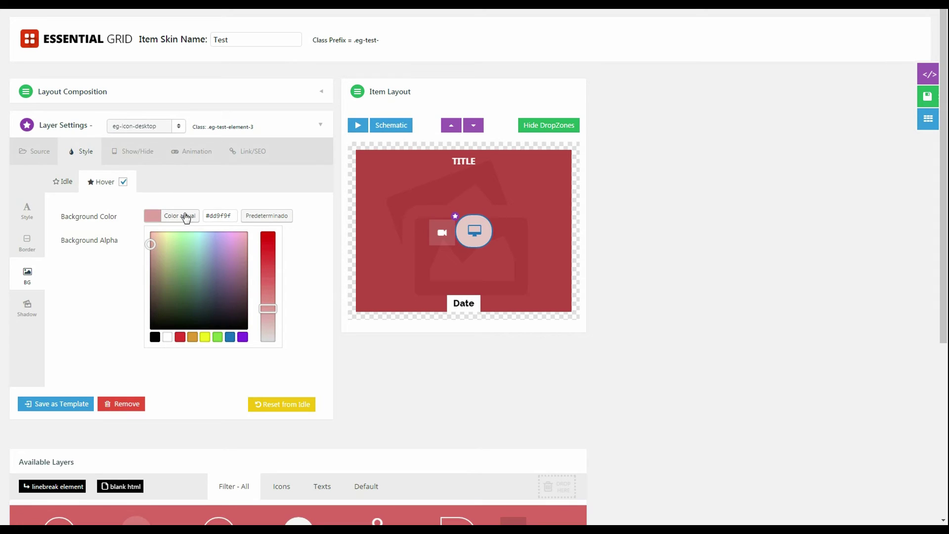
click(110, 170)
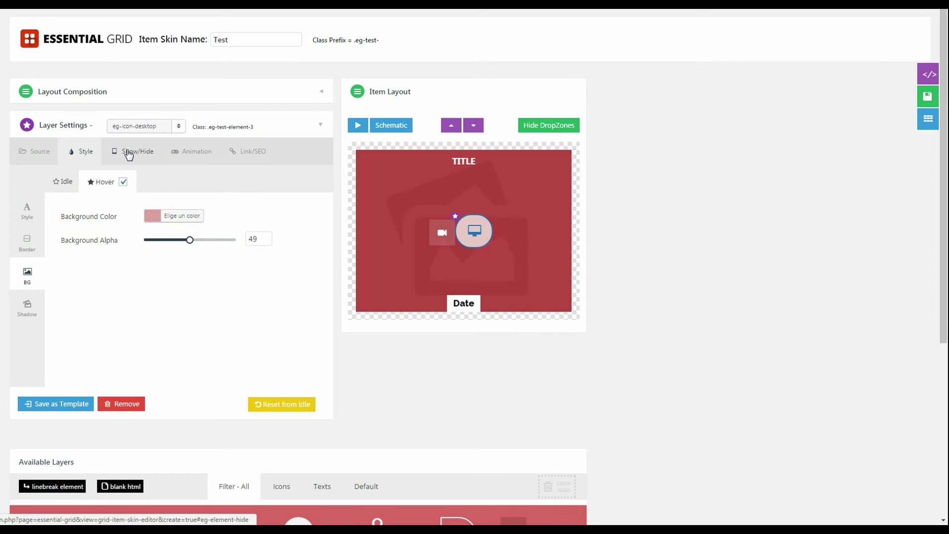
- Open the desktop icon's Show/Hide settings and examine the Hide Under Width option
click(130, 154)
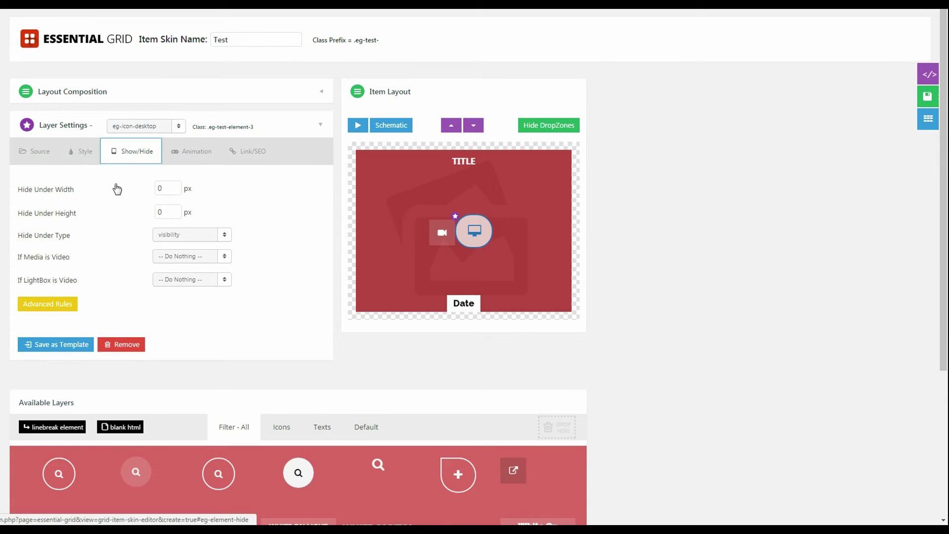
mouse_move(67, 194)
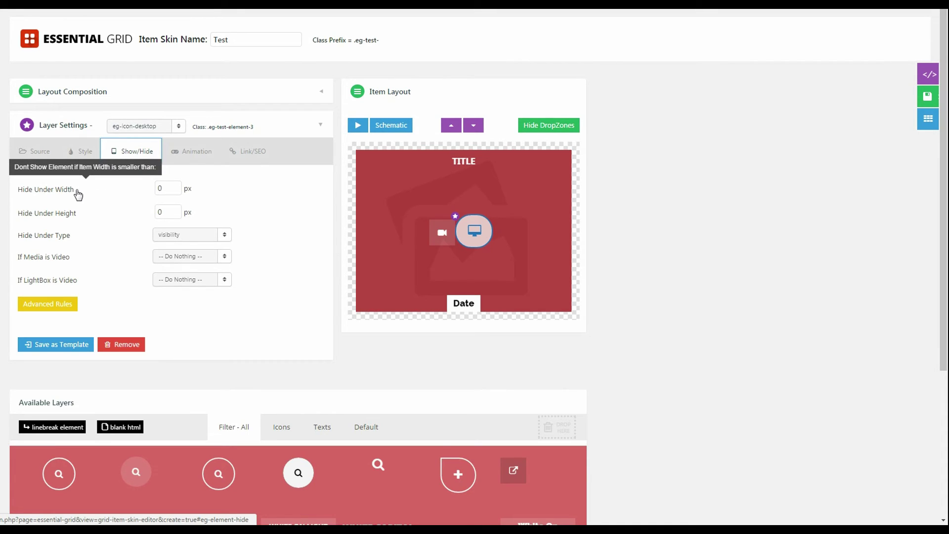
double_click(178, 190)
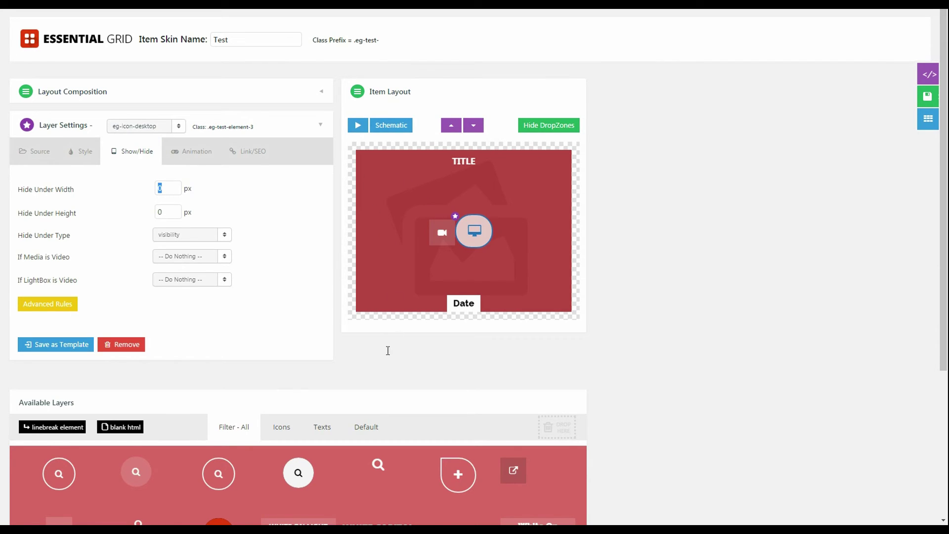
drag(186, 190, 200, 194)
- Try a Hide Under Width of 900 px on the Date layer and reset it to 0
click(456, 166)
click(460, 307)
mouse_move(84, 190)
key(Tab)
double_click(161, 188)
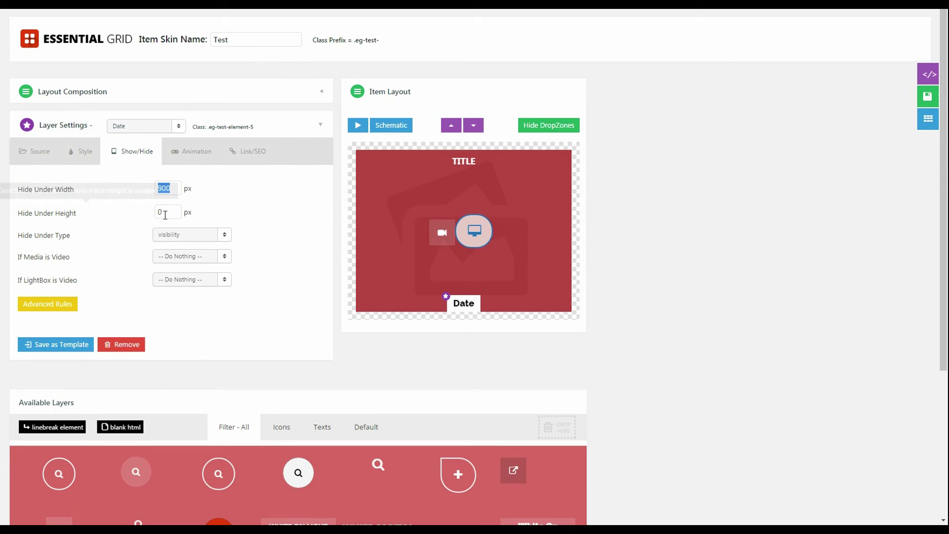
text(0)
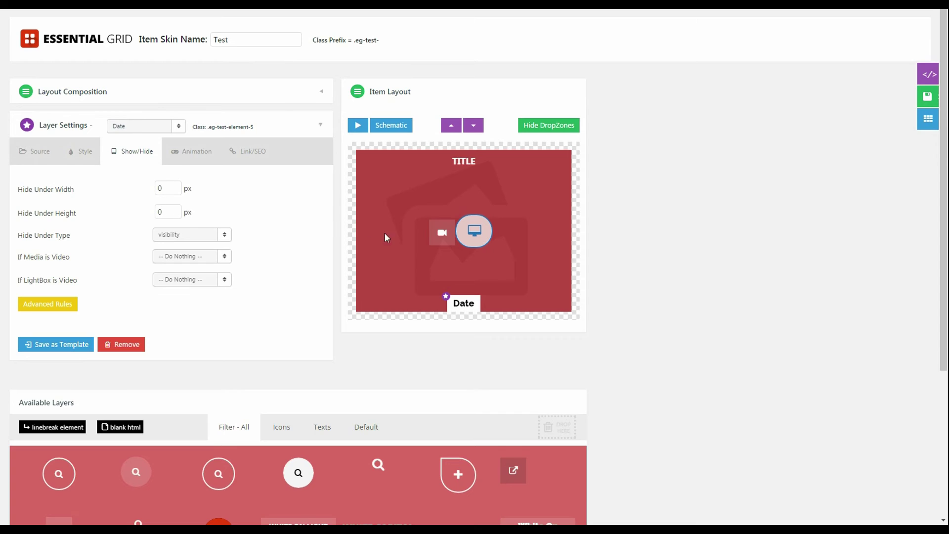
- Examine the desktop icon's choices for Hide Under Type, If Media is Video and If LightBox is Video
click(474, 230)
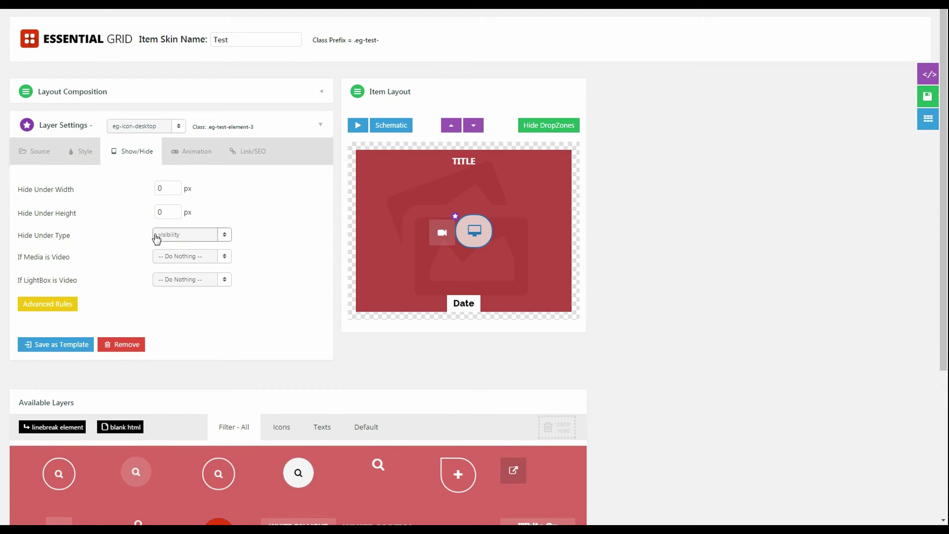
click(186, 237)
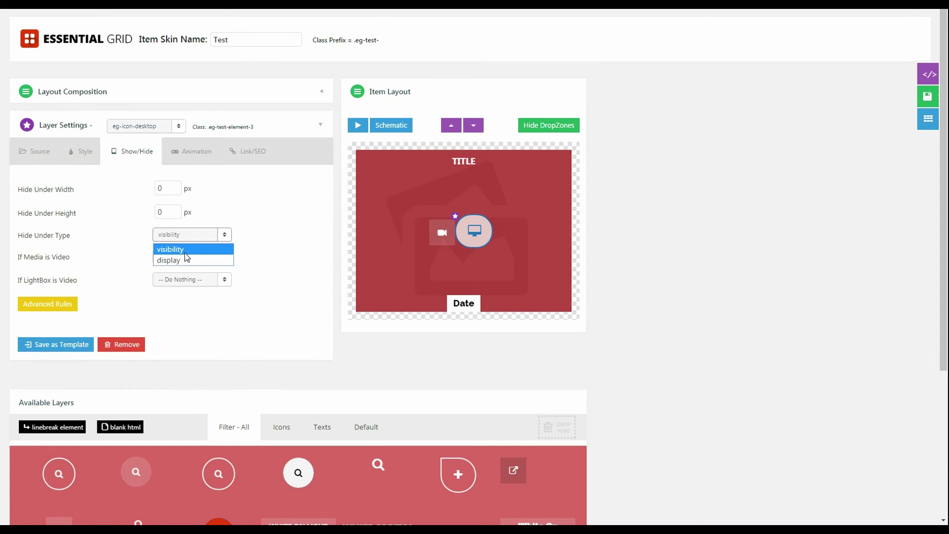
click(217, 238)
click(205, 239)
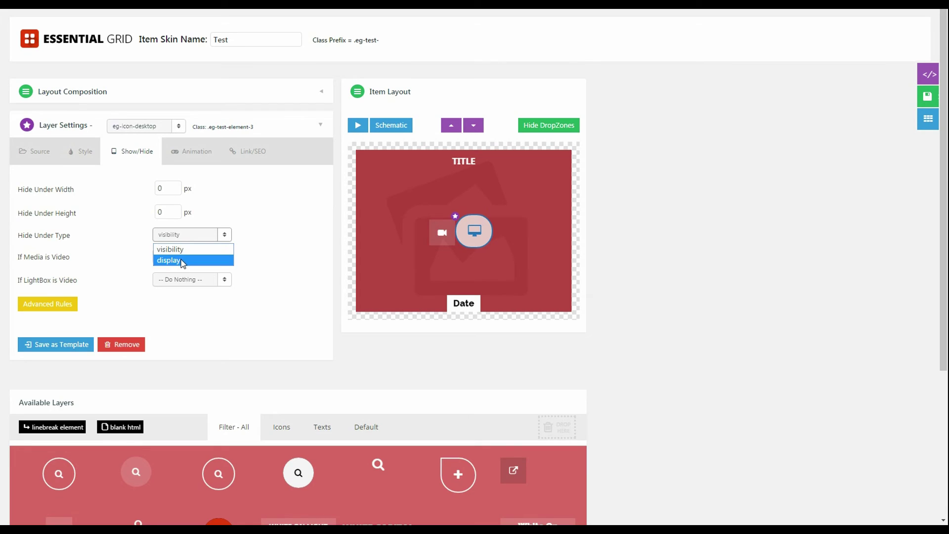
click(227, 237)
click(226, 238)
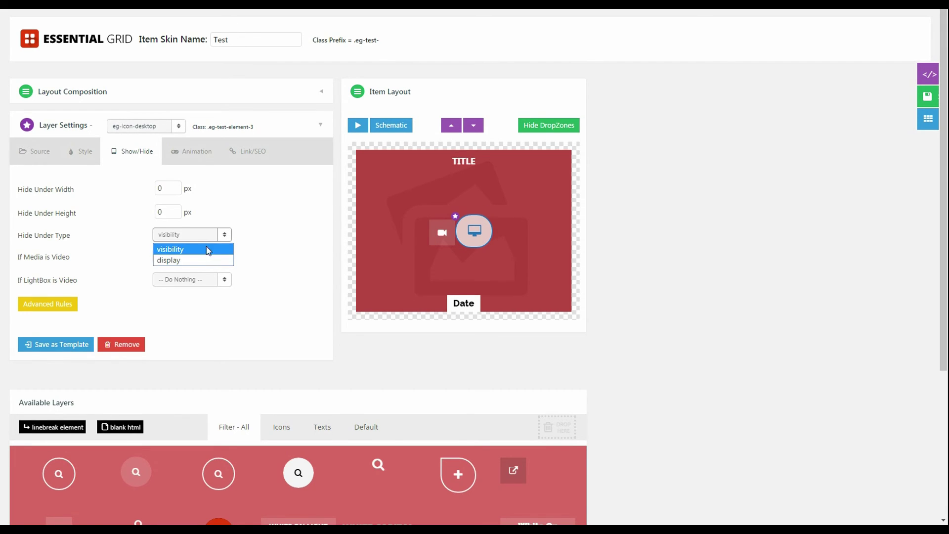
click(227, 237)
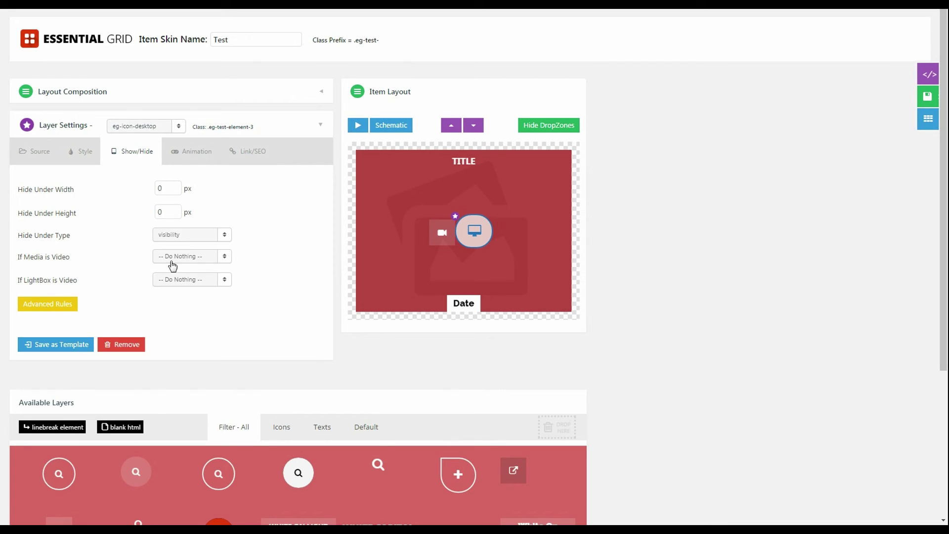
click(205, 257)
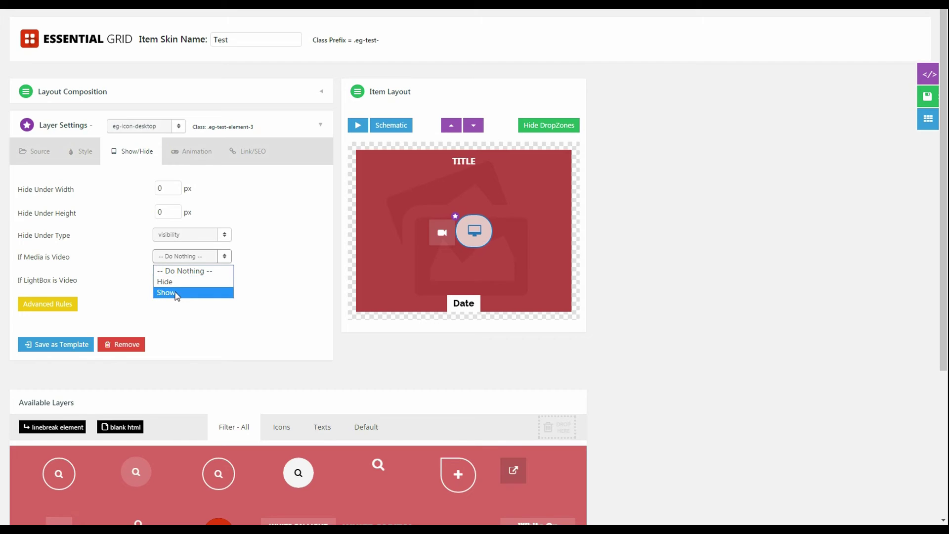
click(213, 267)
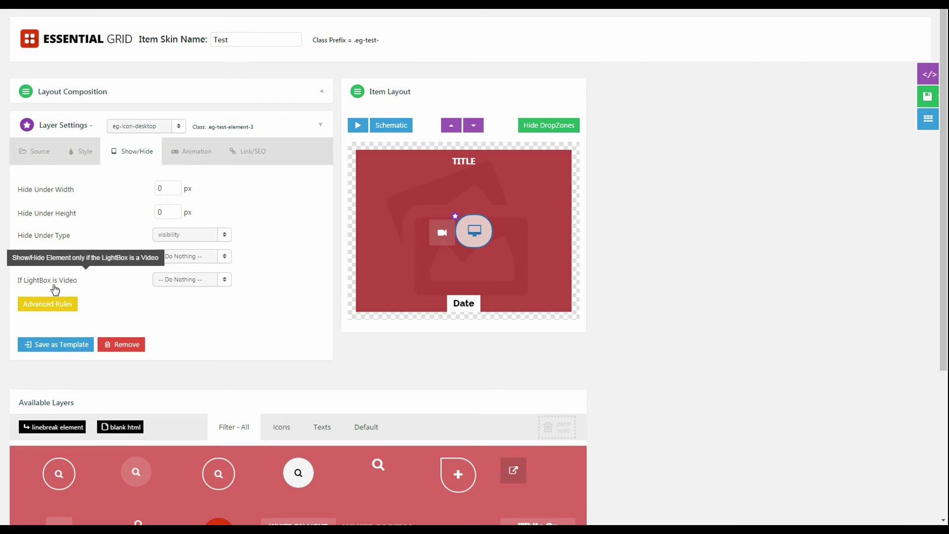
click(176, 278)
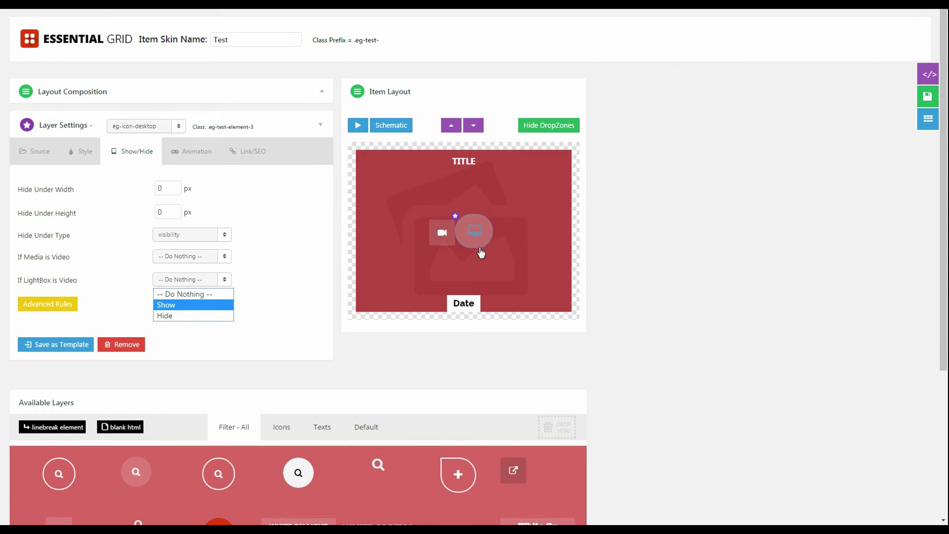
- Set the desktop icon to Hide both when the media is a video and when the LightBox is a video
click(218, 258)
click(218, 257)
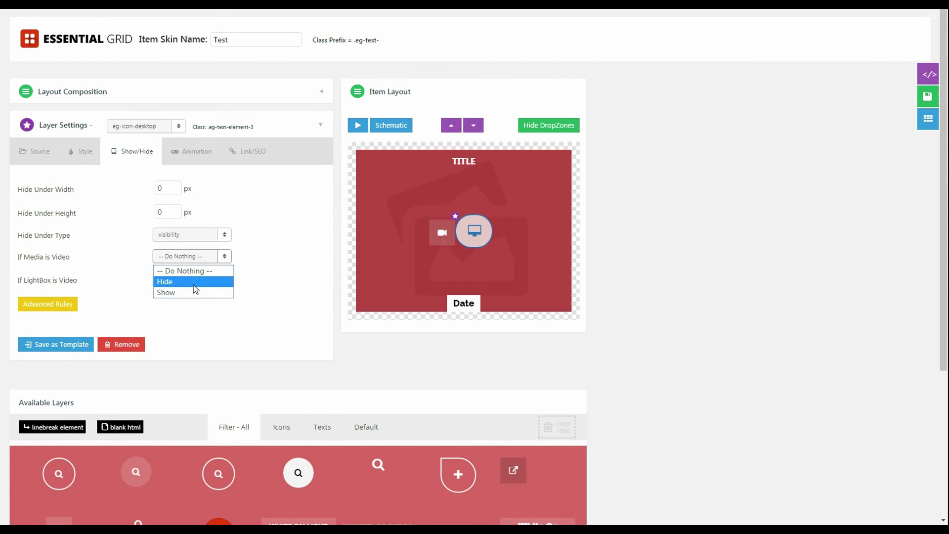
click(190, 282)
click(191, 279)
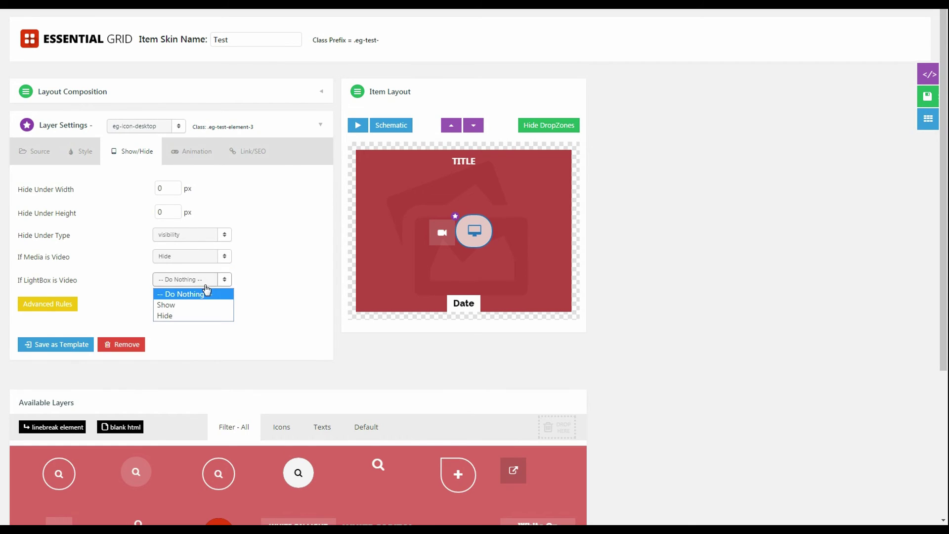
click(180, 317)
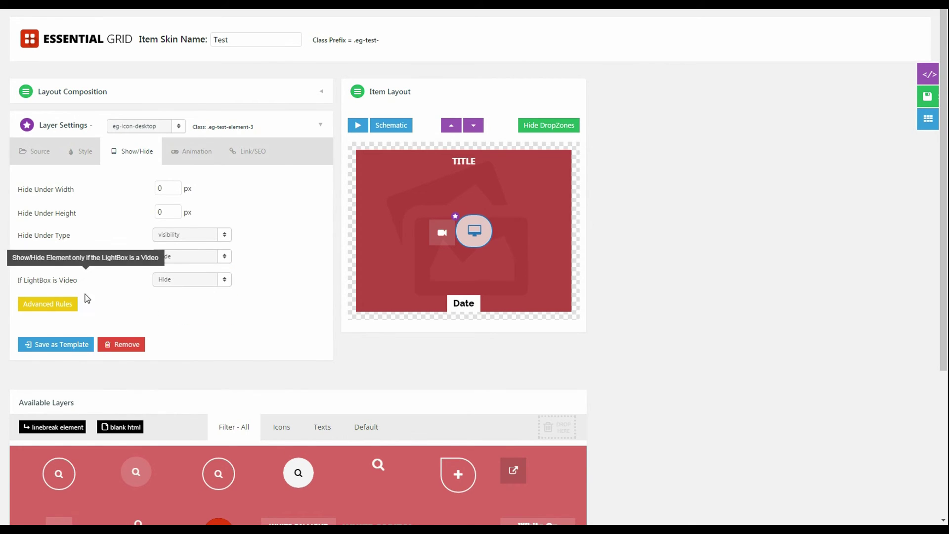
- Review the desktop icon's Advanced Rules for showing or hiding the layer, and close them without adding a rule
click(59, 309)
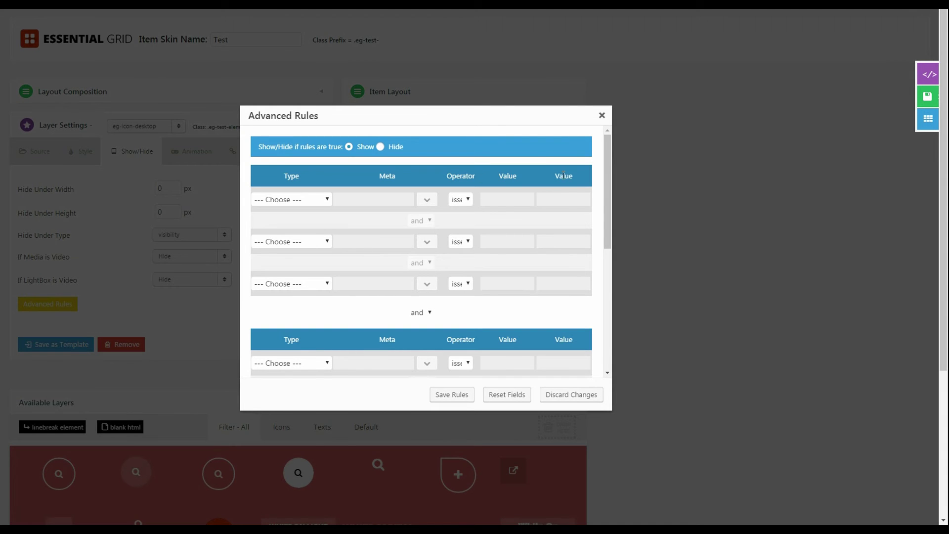
scroll(562, 152, down, 8)
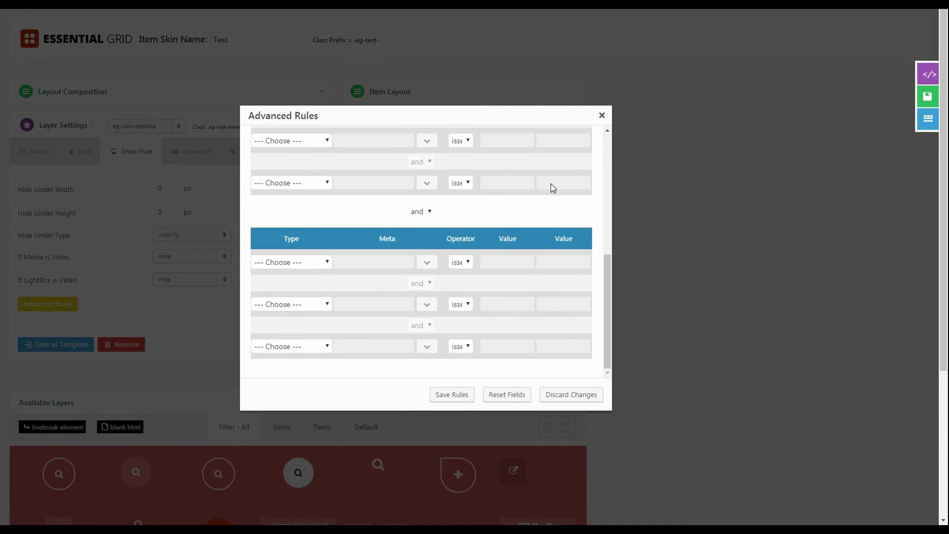
scroll(484, 181, up, 8)
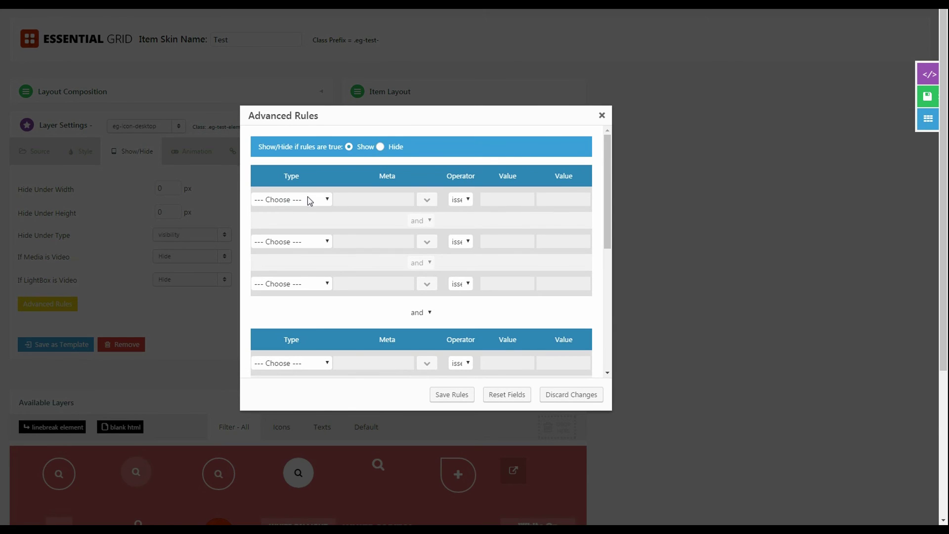
click(601, 116)
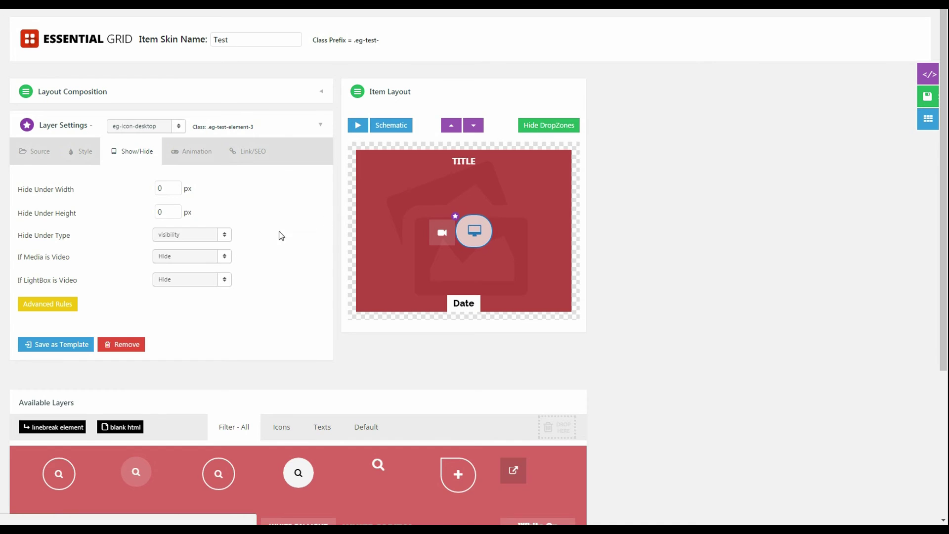
- Set the desktop icon's hover animation transition to Slide Right
click(196, 152)
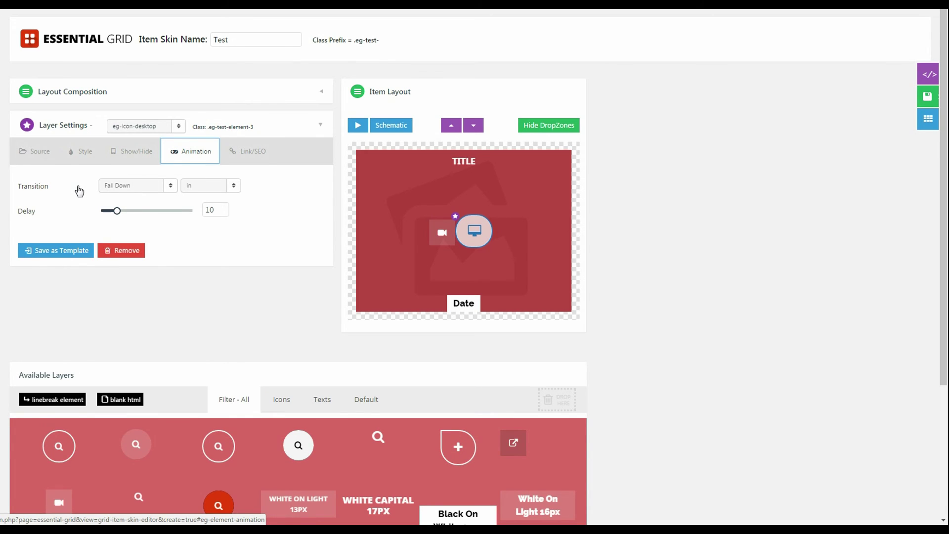
click(138, 195)
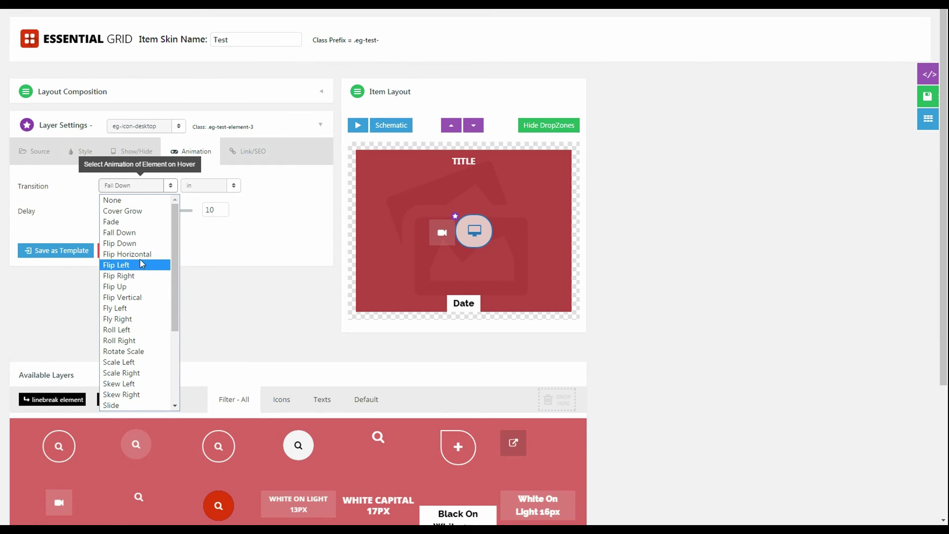
scroll(137, 277, down, 3)
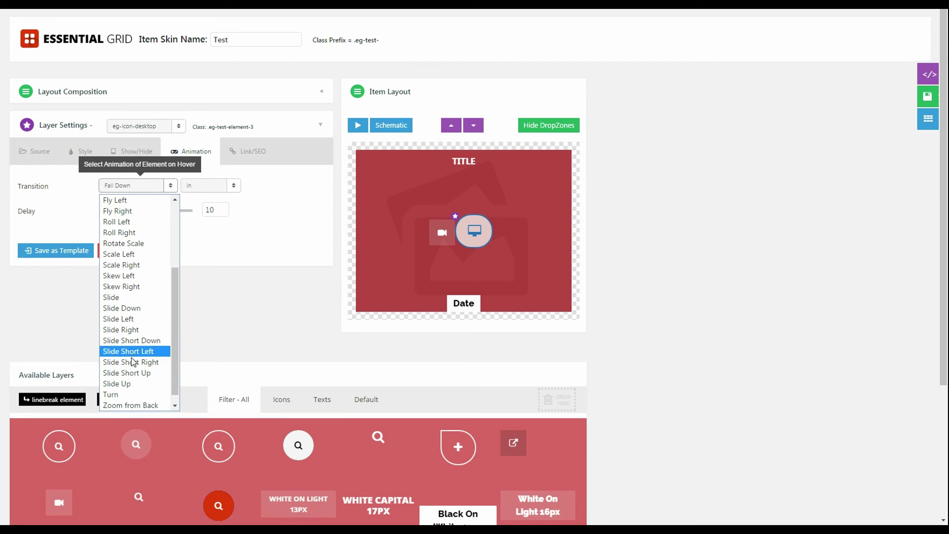
click(138, 329)
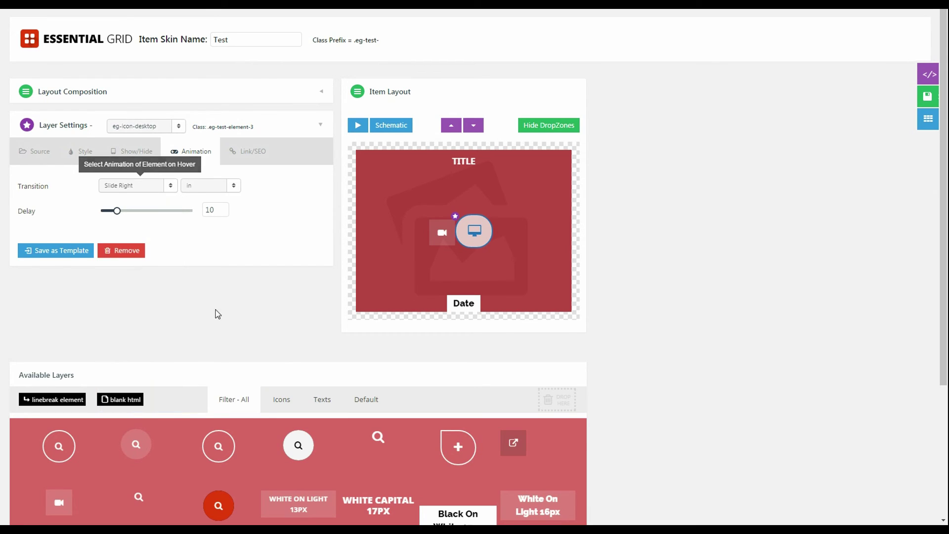
- Examine the desktop icon's transition direction choices (in, out, always visible) and its animation Delay setting
click(228, 189)
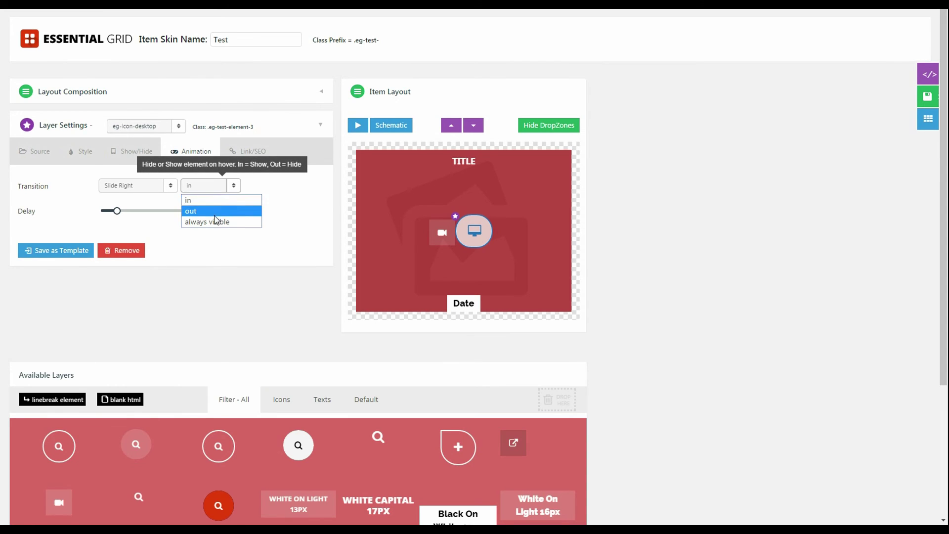
click(238, 196)
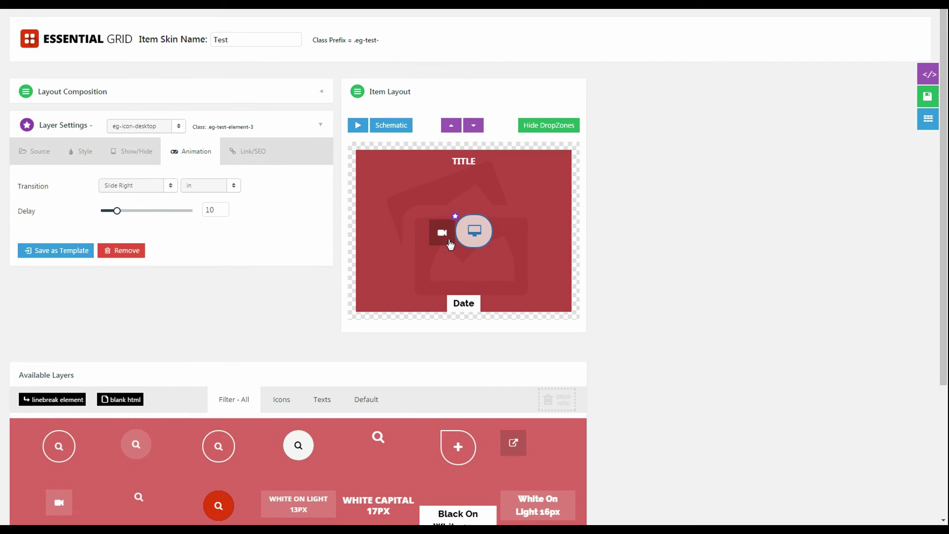
click(205, 185)
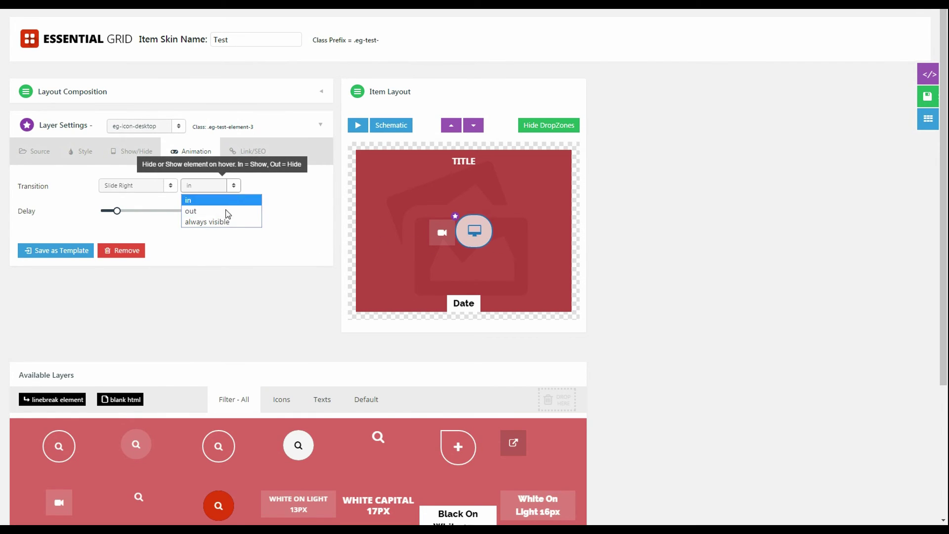
click(305, 214)
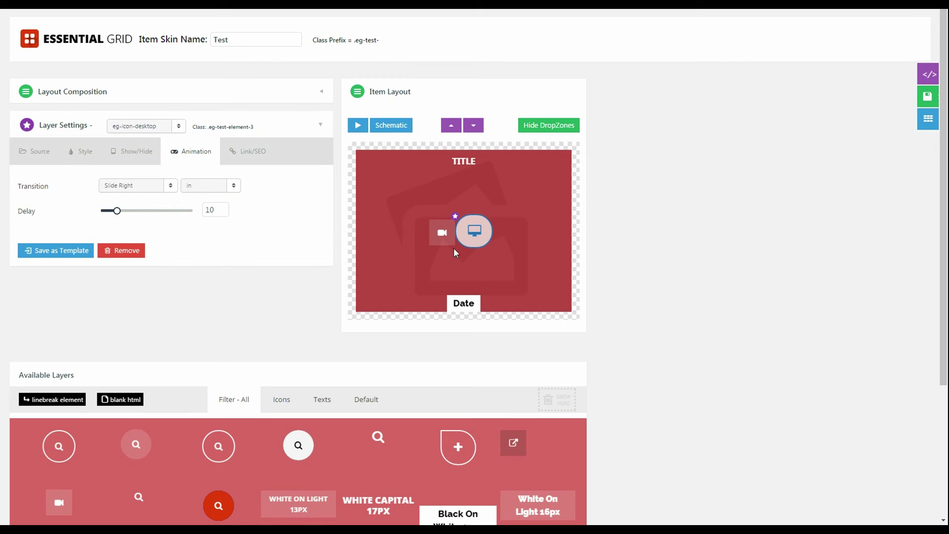
click(235, 196)
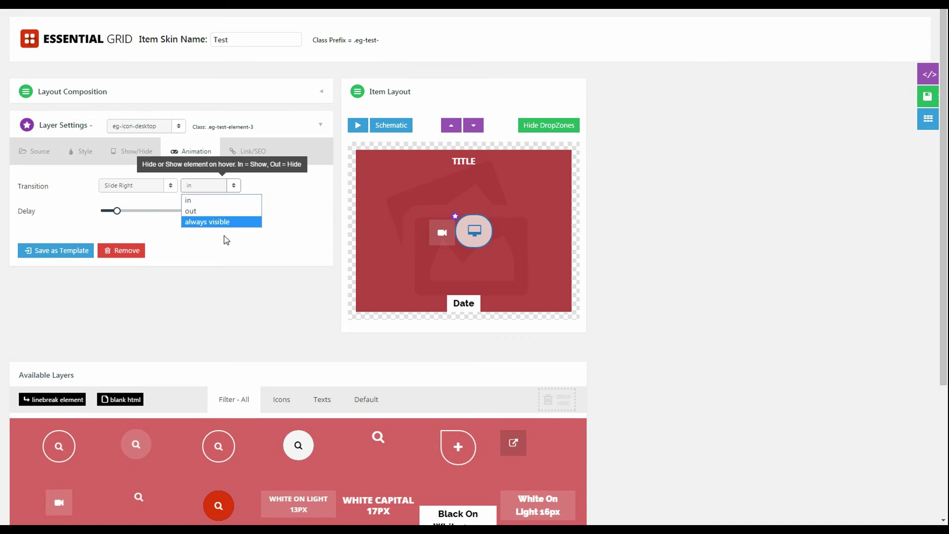
click(312, 239)
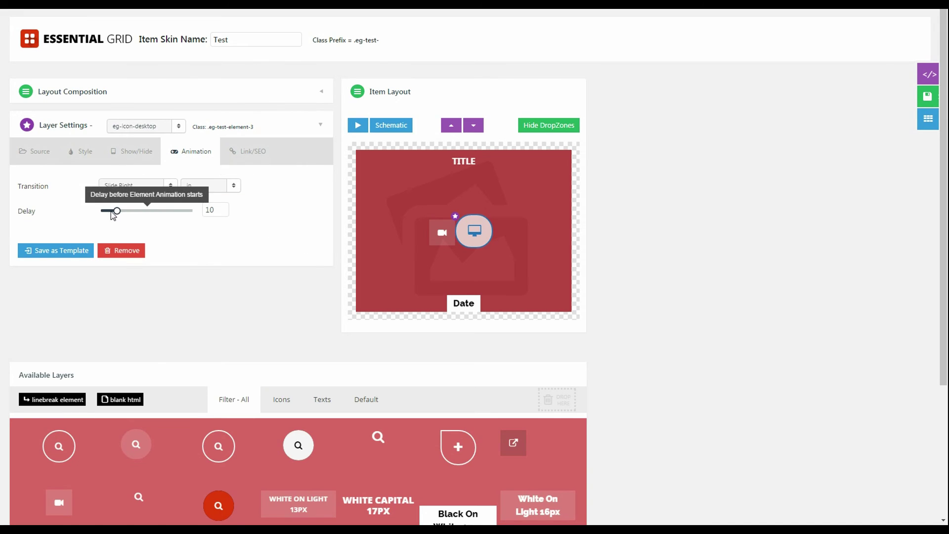
click(309, 183)
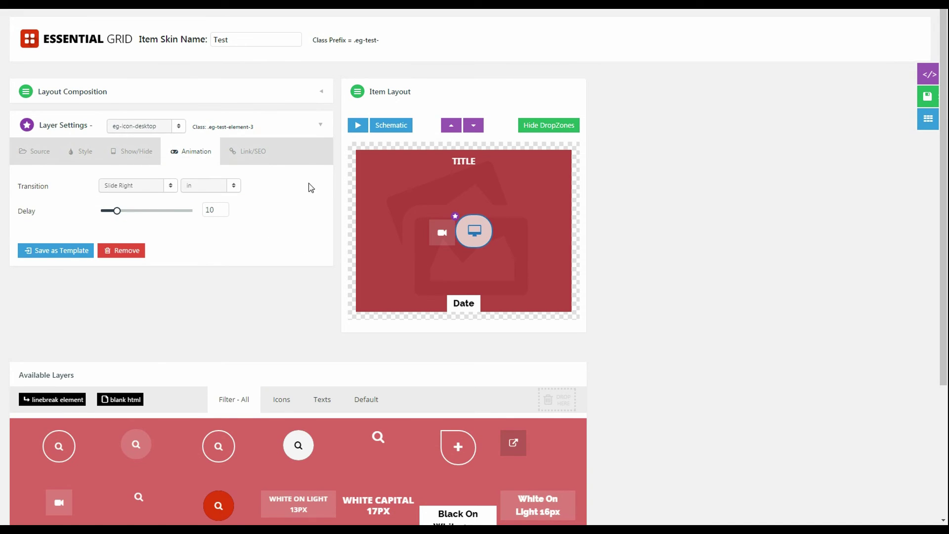
- Examine the desktop icon's Link/SEO choices for Link To, the first Link Target and Use Tag
click(246, 156)
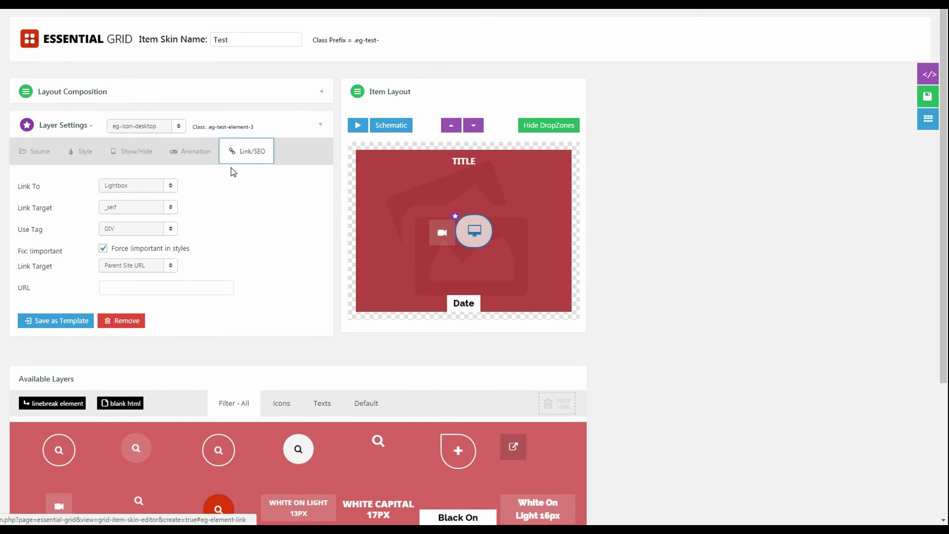
click(145, 188)
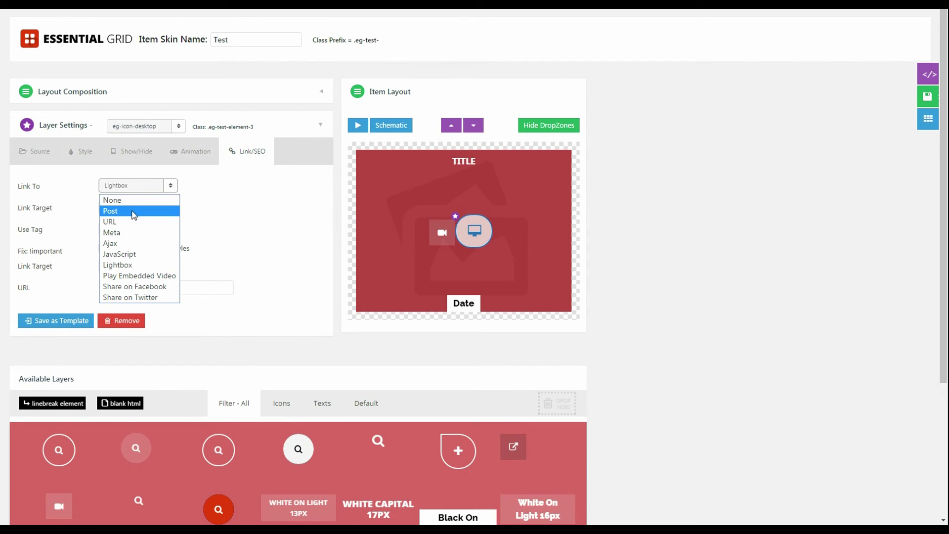
click(159, 192)
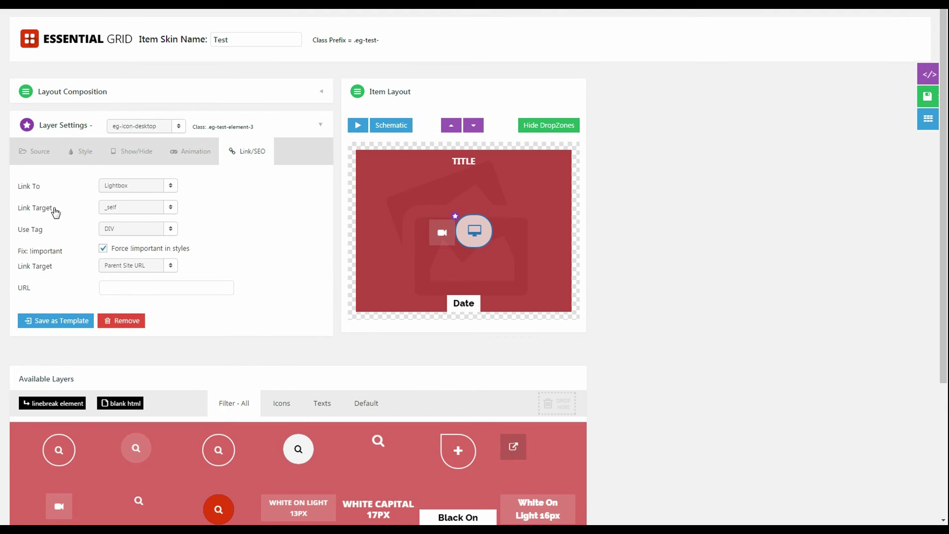
click(164, 208)
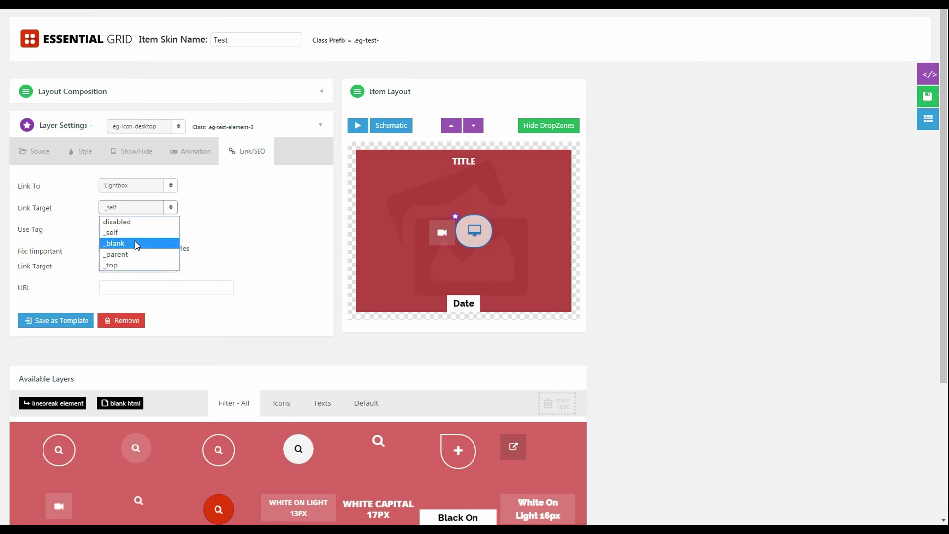
click(172, 211)
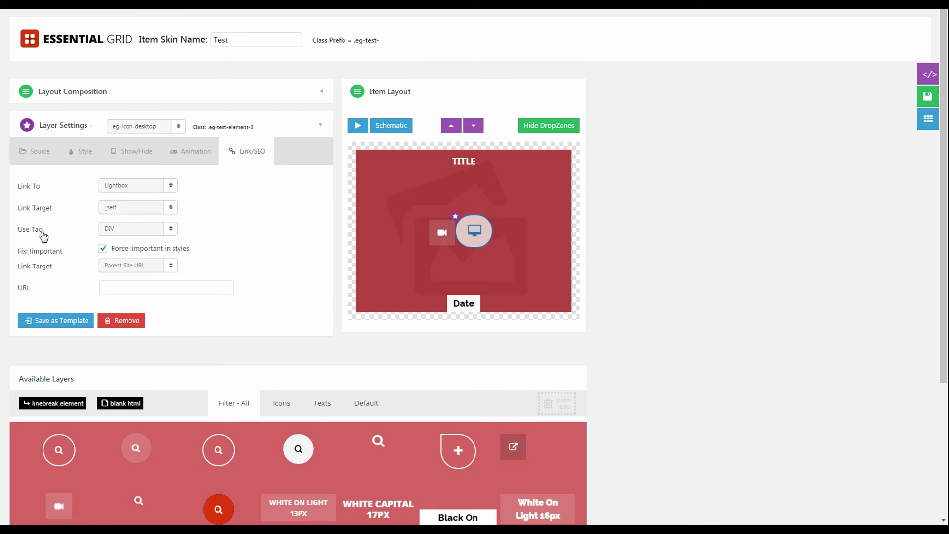
click(148, 232)
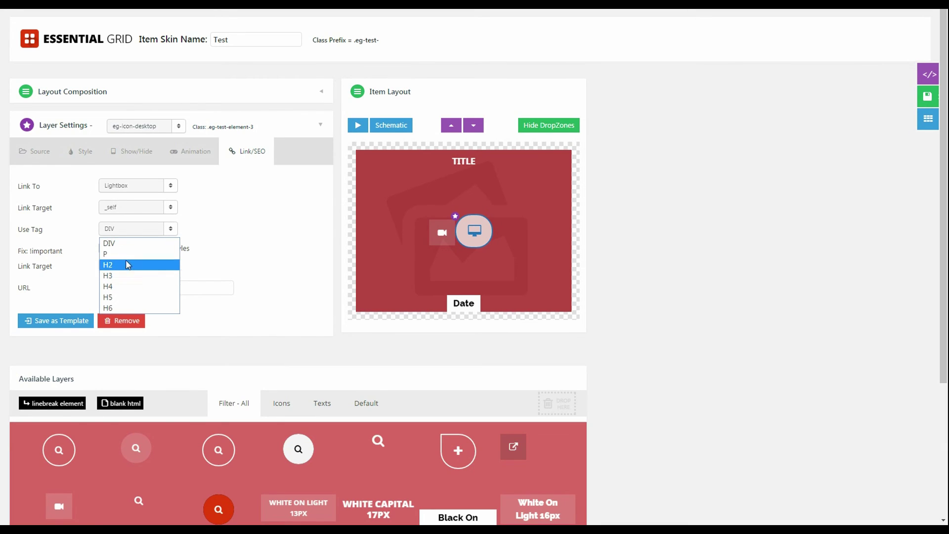
click(173, 229)
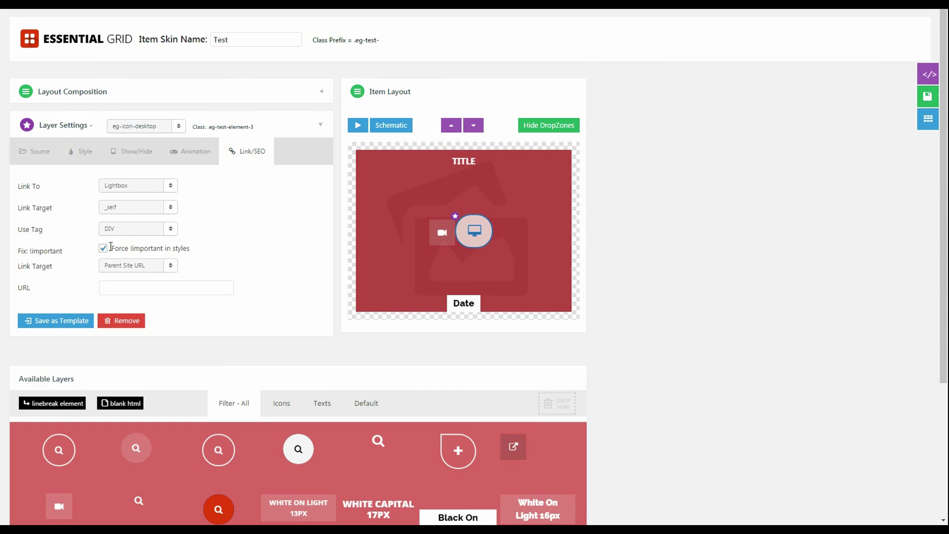
- Review the desktop icon's Force !important in styles option alongside its hover background style settings
drag(124, 247, 190, 248)
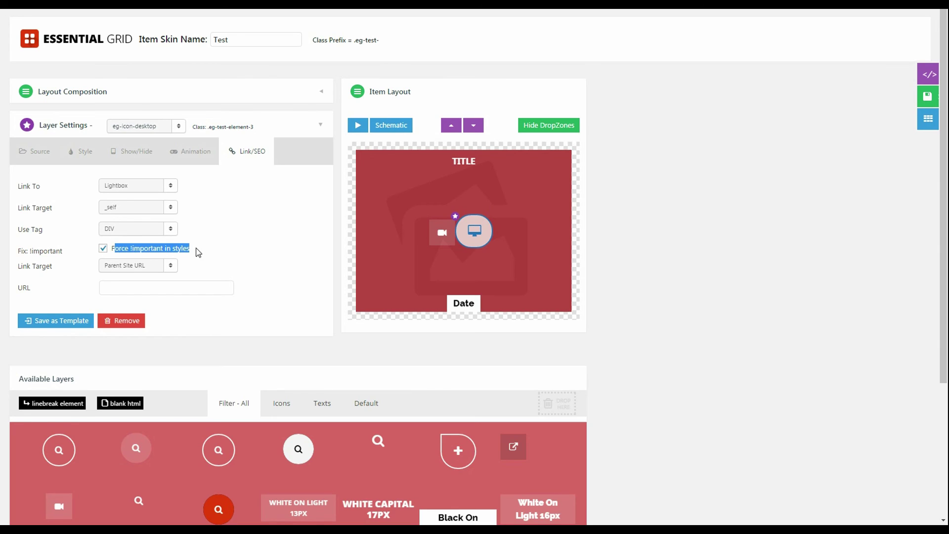
click(195, 252)
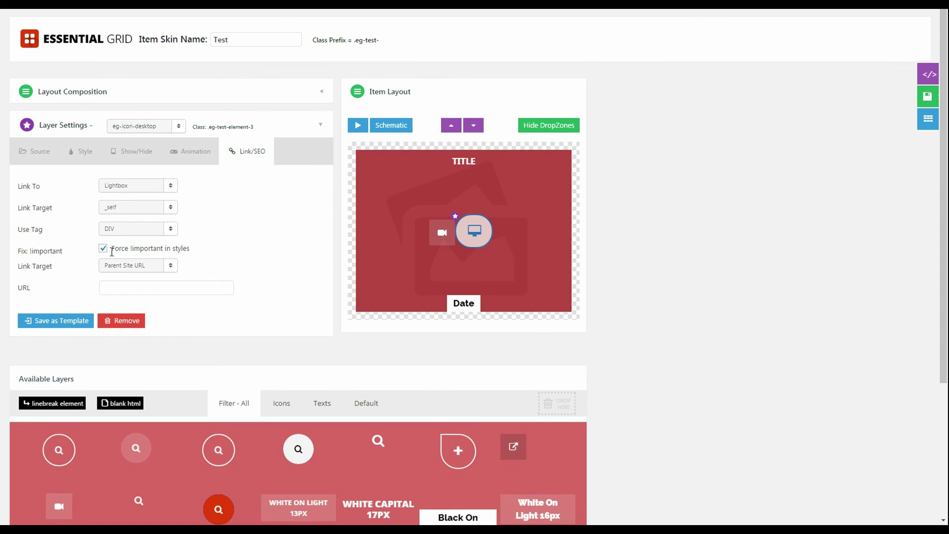
click(79, 158)
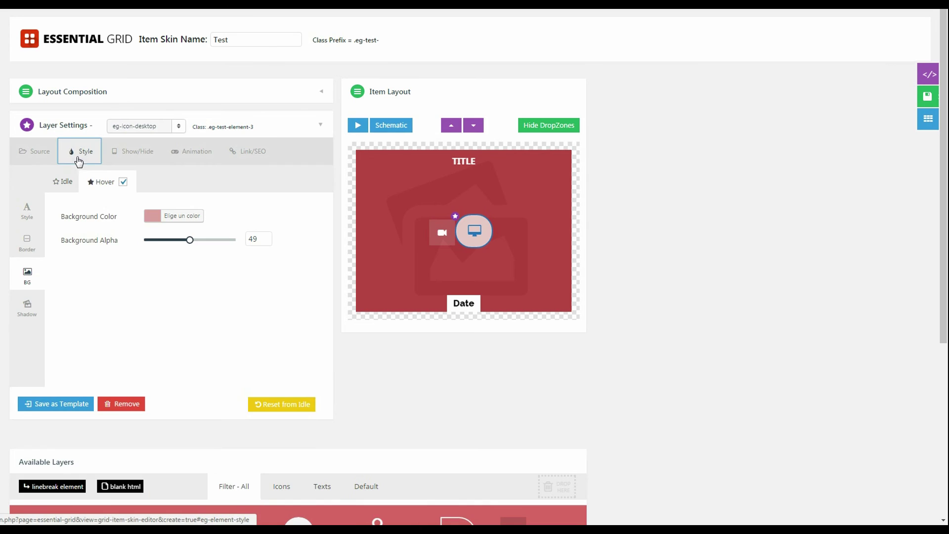
click(243, 153)
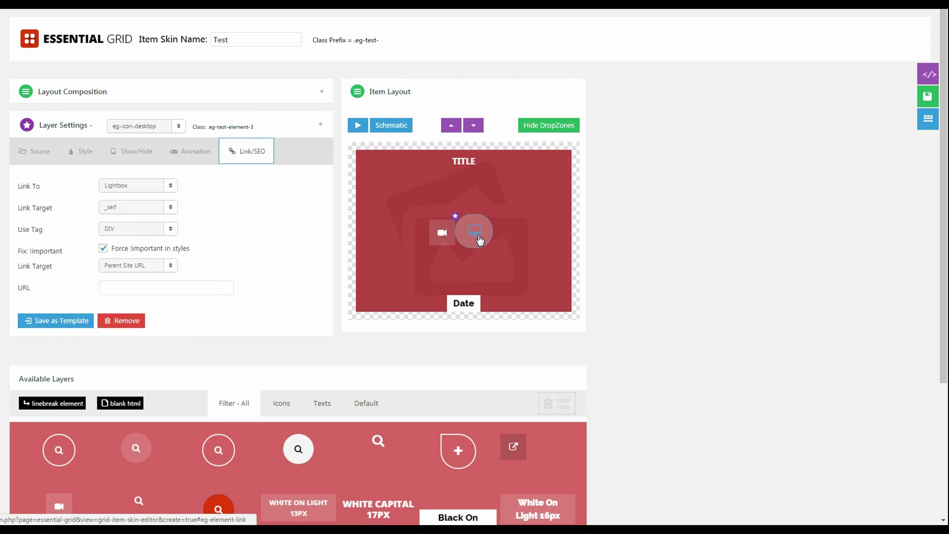
click(85, 153)
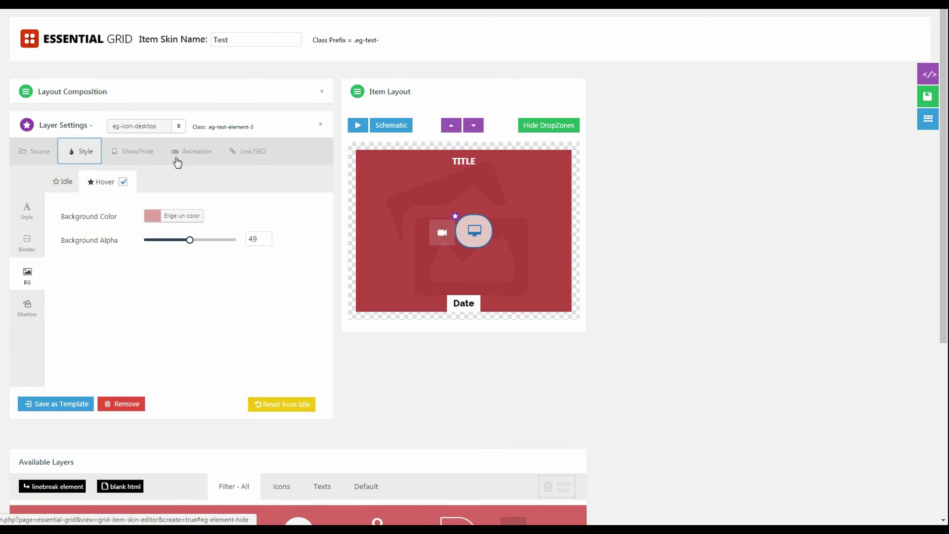
click(255, 157)
click(83, 152)
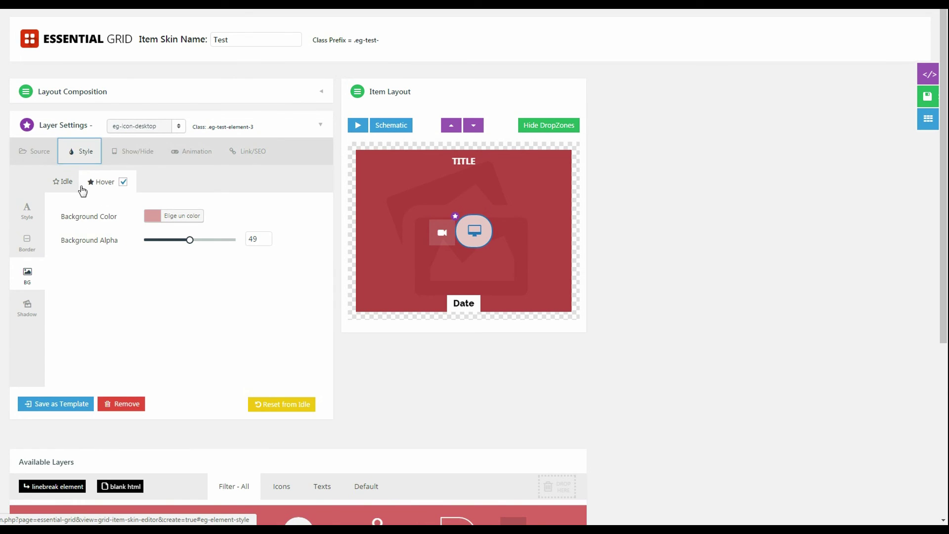
- Examine the choices for the desktop icon's second Link Target, just above the URL field
click(245, 153)
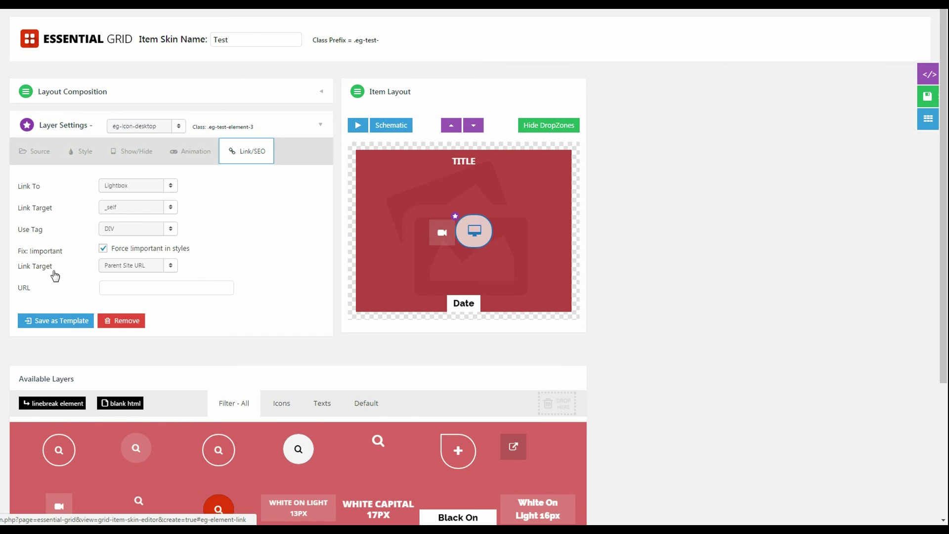
click(149, 267)
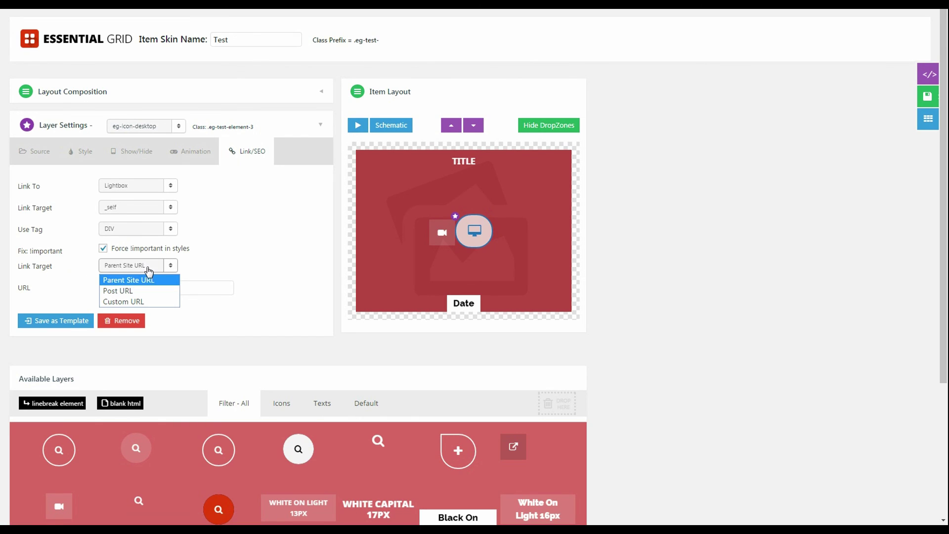
click(147, 270)
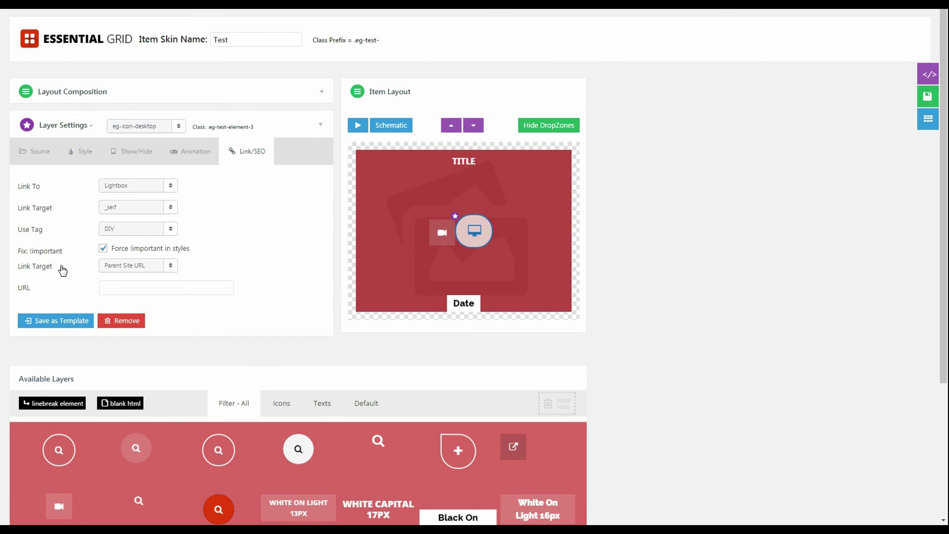
- Try URL, Meta and Ajax as the desktop icon's Link To option, and set it back to Lightbox
click(136, 192)
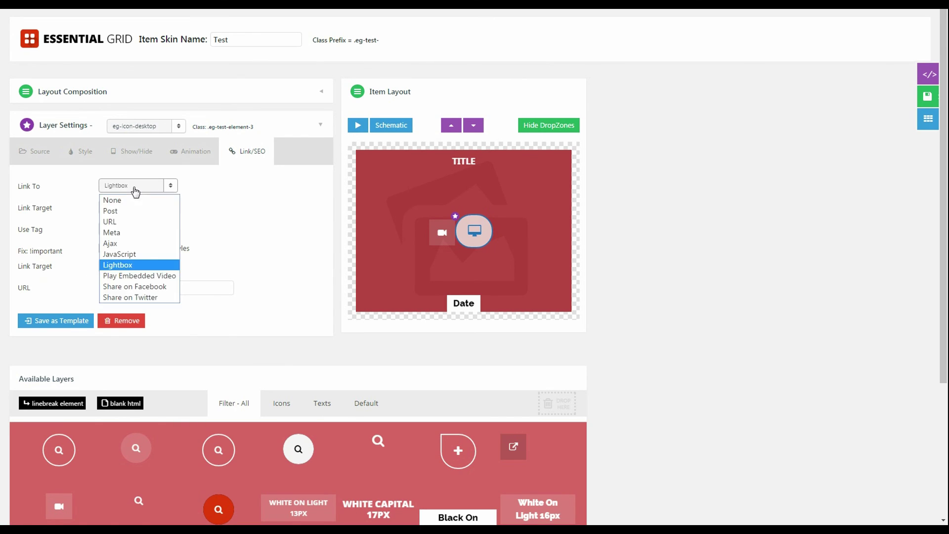
click(122, 222)
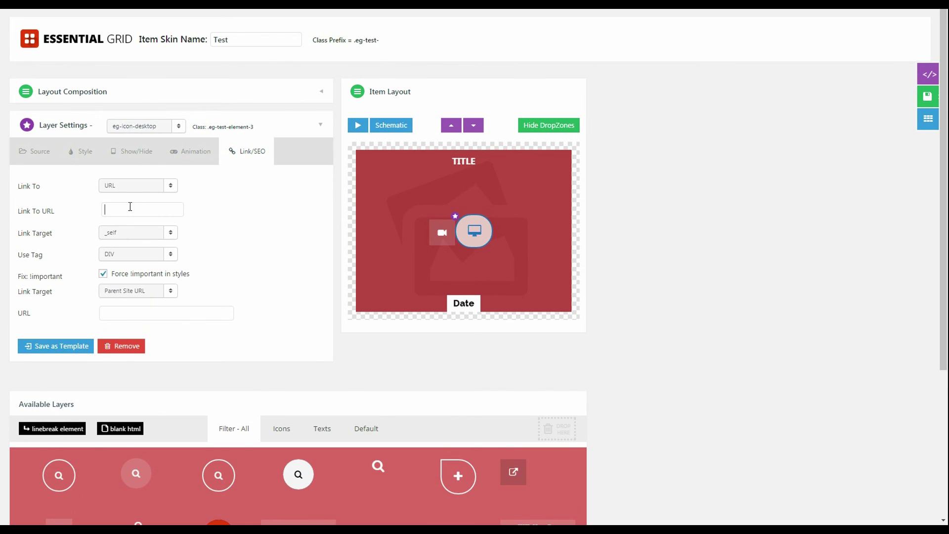
click(147, 186)
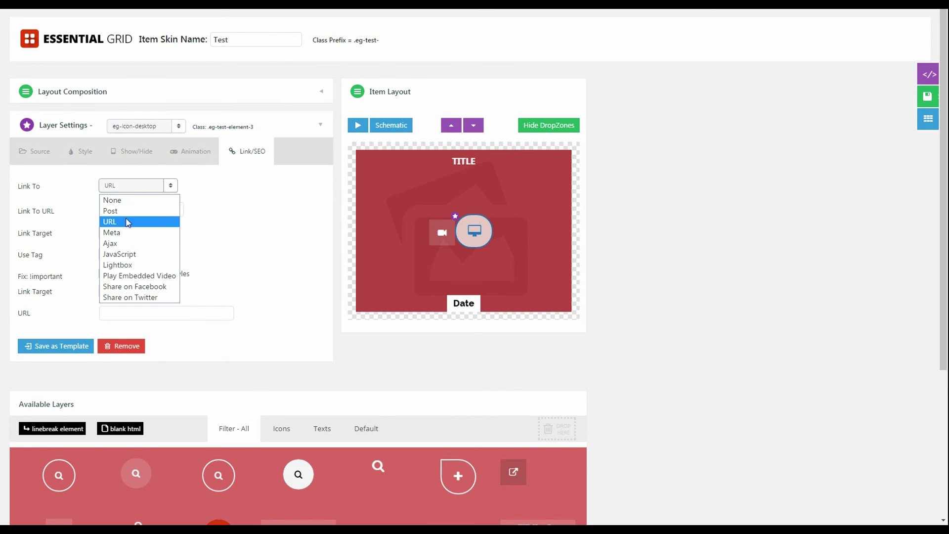
click(123, 224)
click(140, 187)
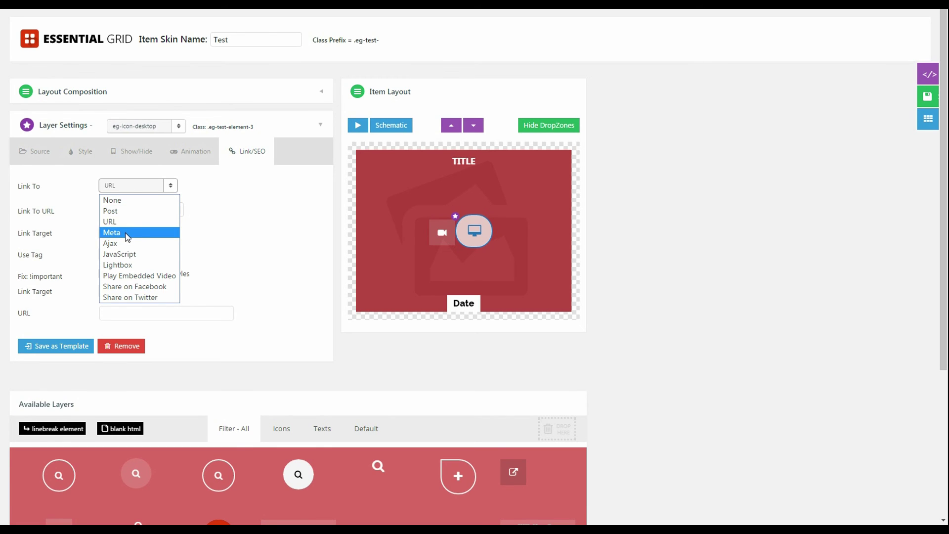
click(127, 234)
click(167, 187)
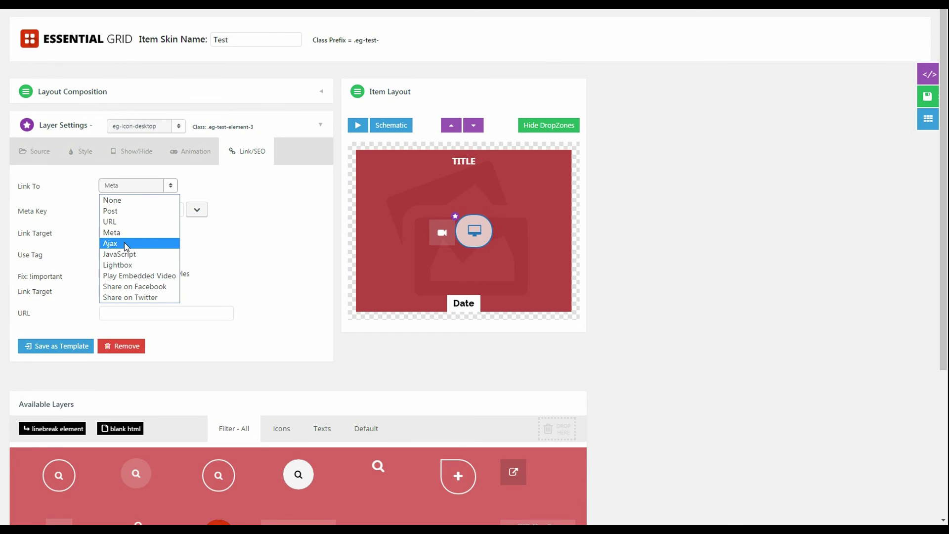
click(124, 242)
click(148, 188)
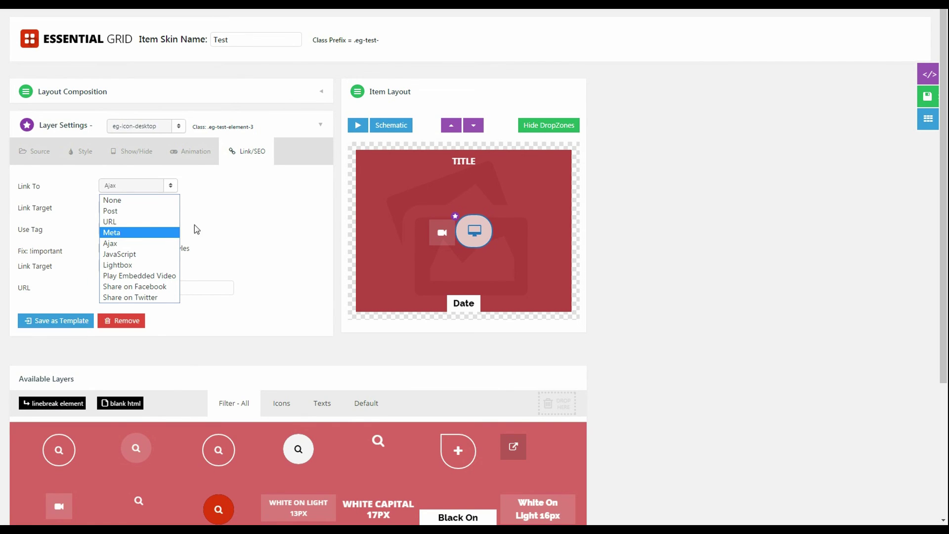
click(165, 186)
click(169, 187)
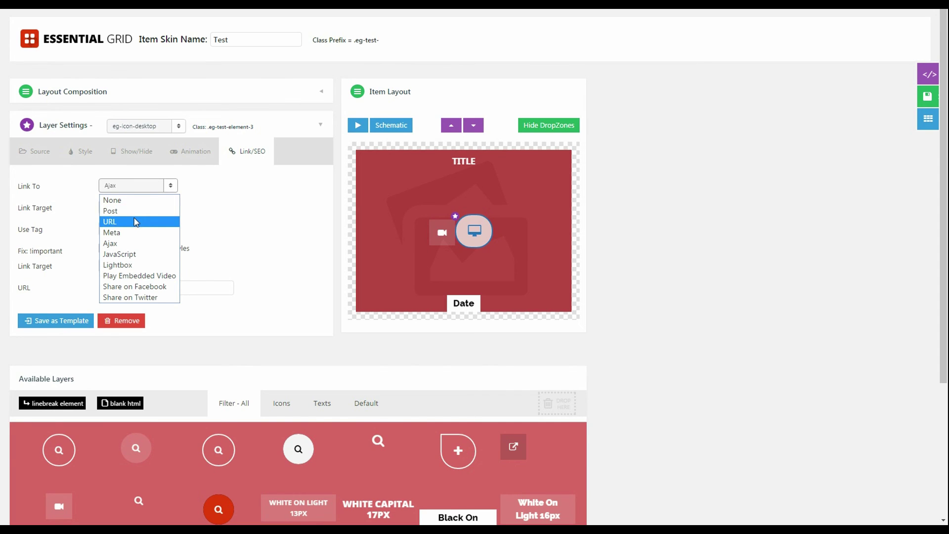
click(128, 266)
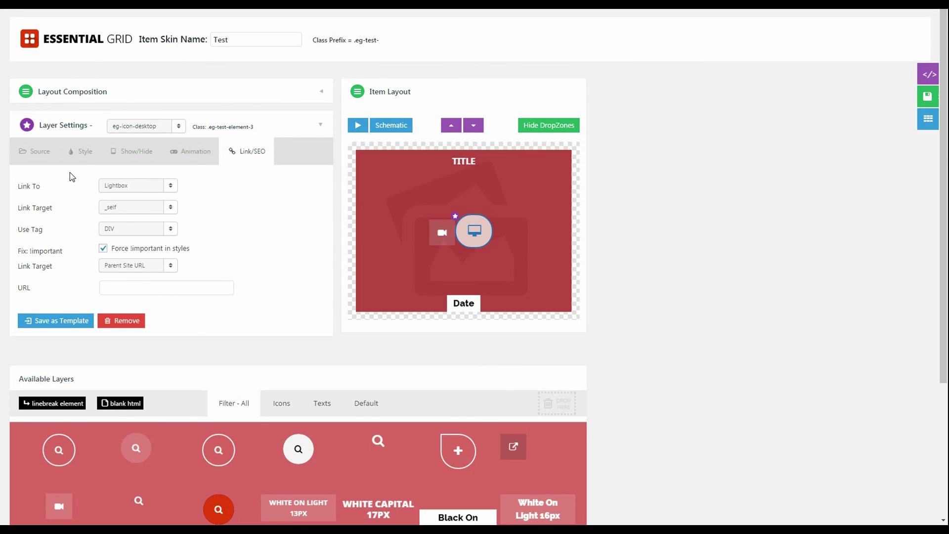
- Remove the line-break layer between the forward and desktop icons in the item layout
click(442, 234)
click(471, 164)
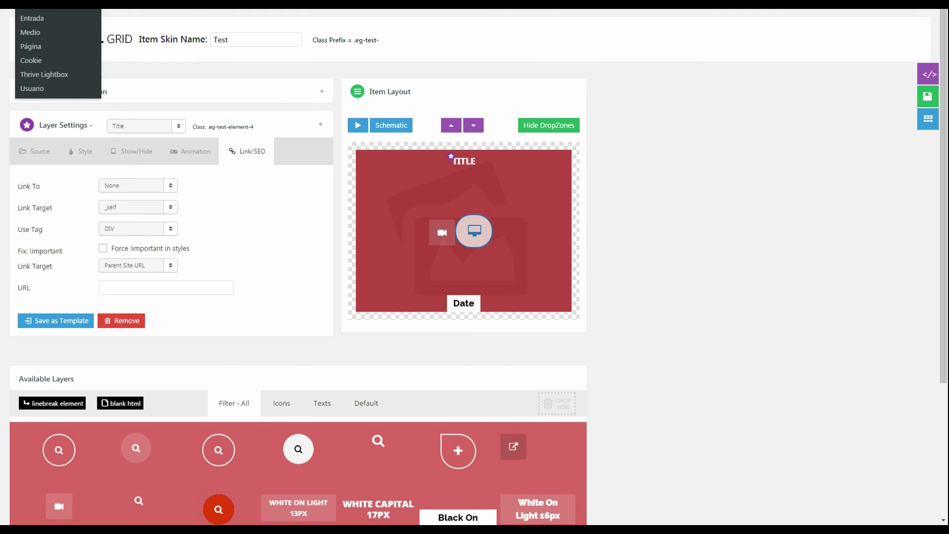
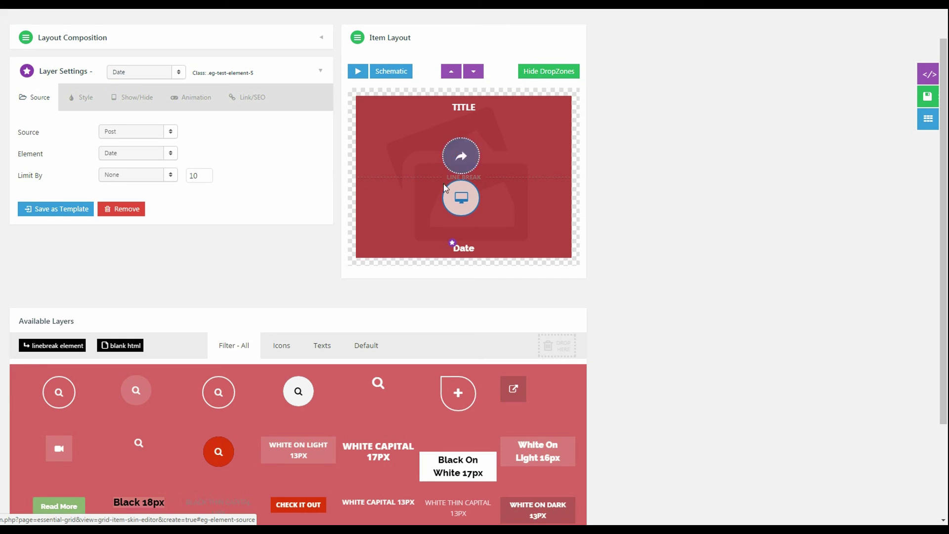
click(422, 182)
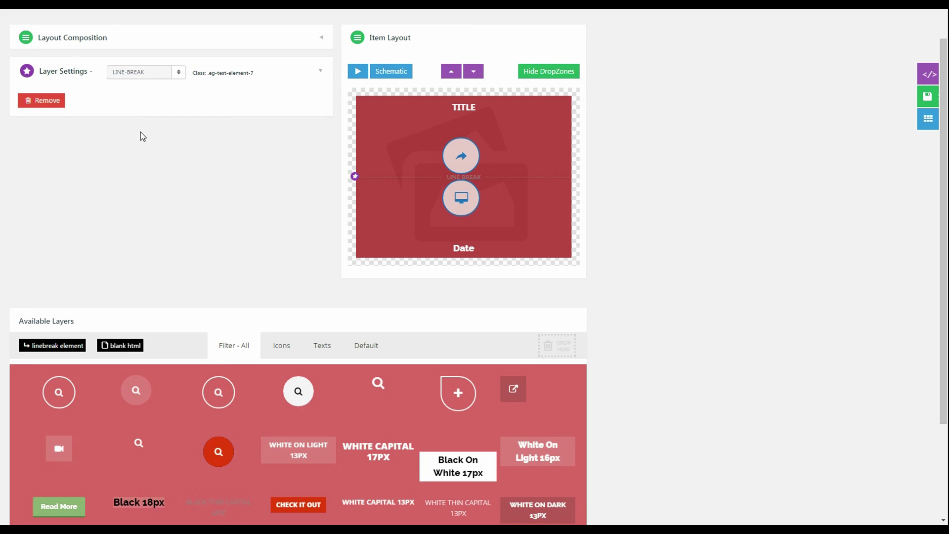
click(53, 108)
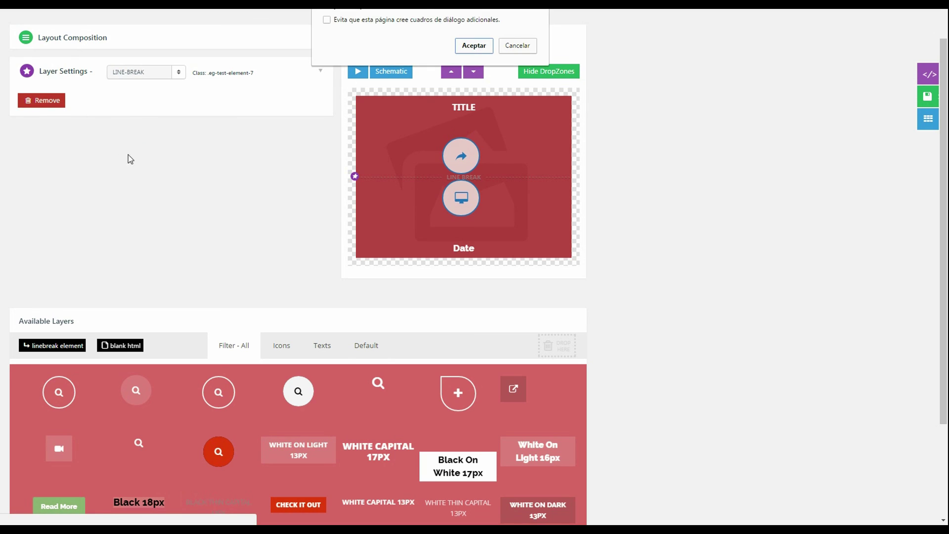
click(473, 46)
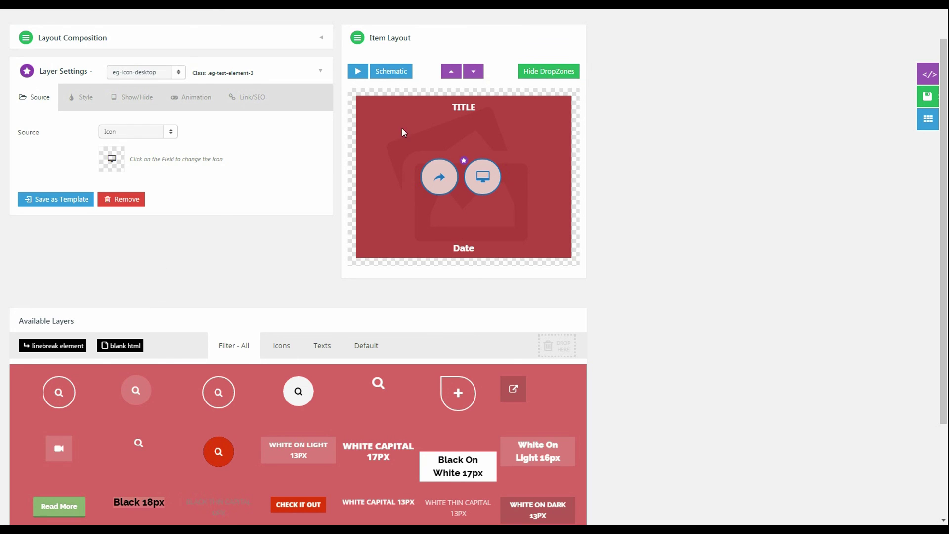
- Examine the Element choices for the title layer's Post source, and check the date layer's source settings
click(459, 114)
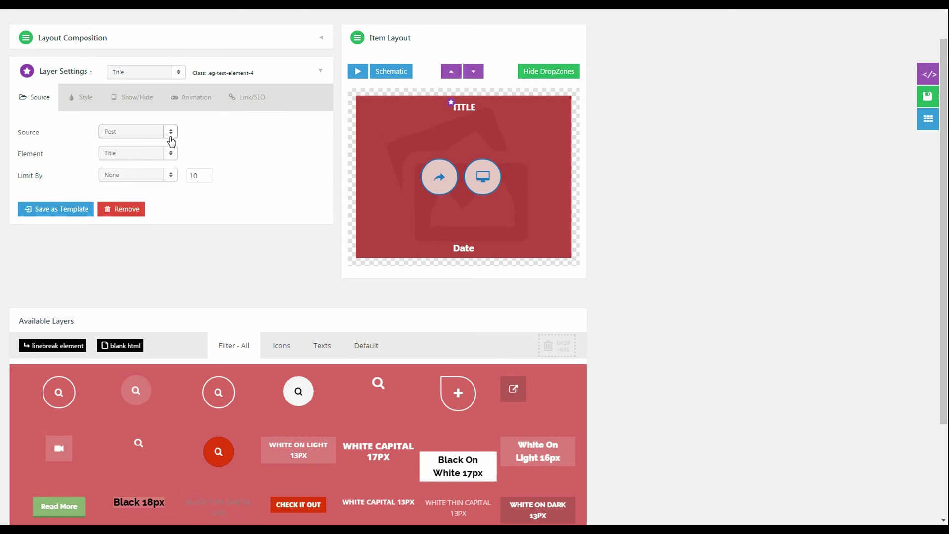
mouse_move(39, 138)
click(130, 155)
scroll(174, 230, down, 3)
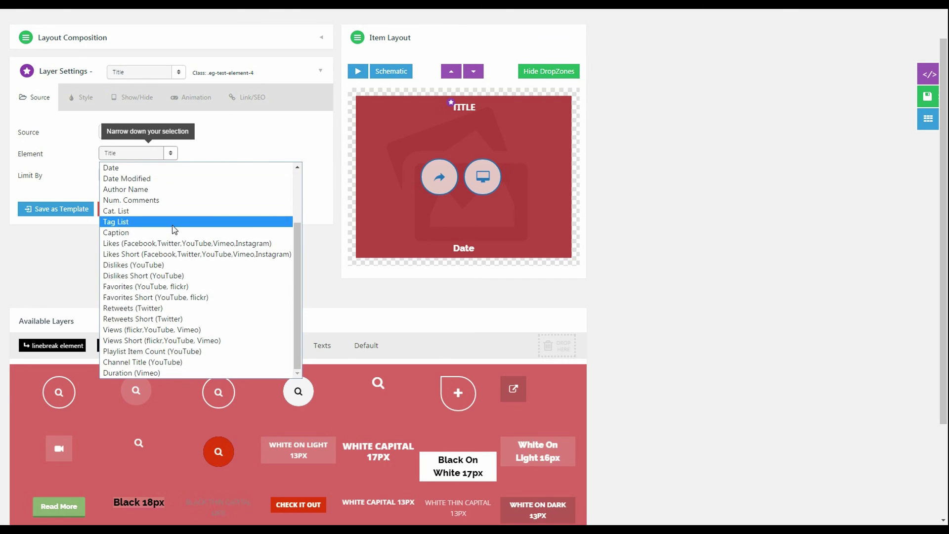
scroll(172, 224, up, 3)
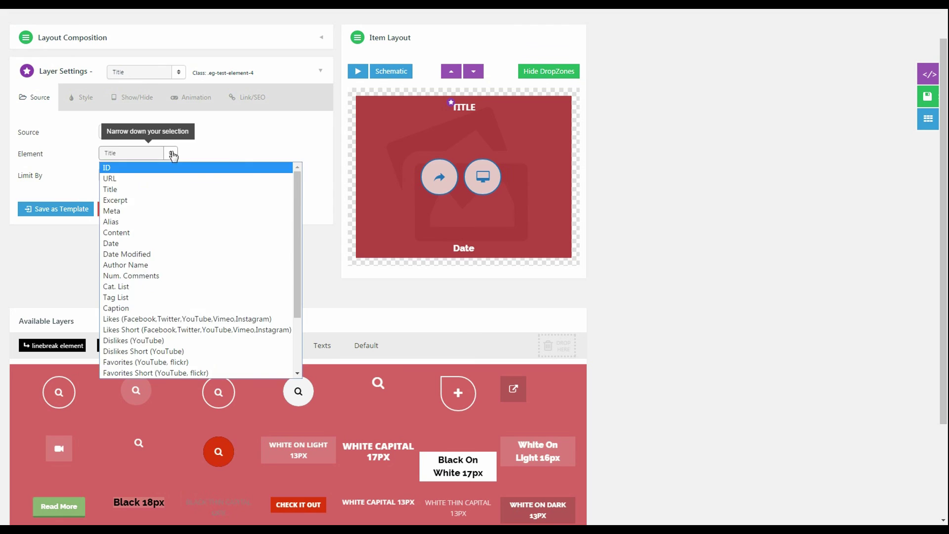
click(141, 133)
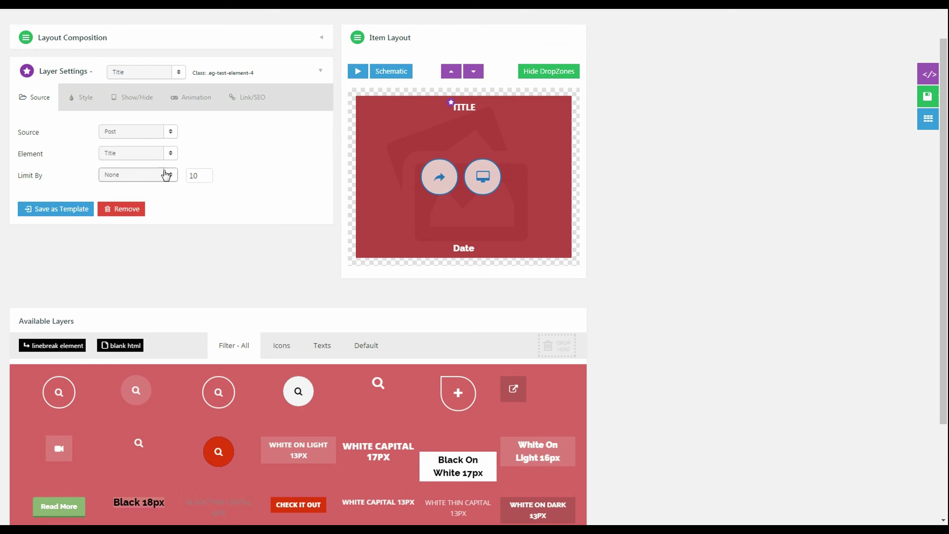
click(146, 165)
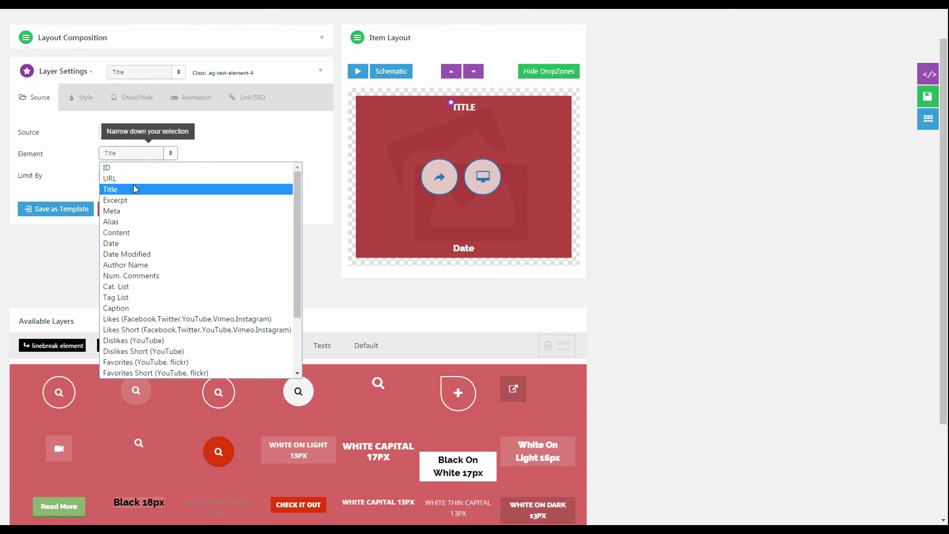
click(177, 160)
click(469, 256)
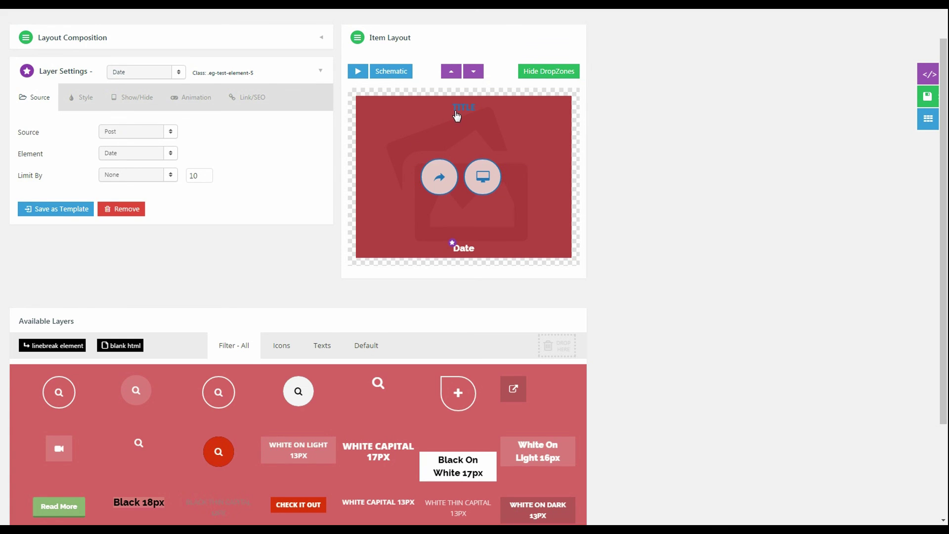
- Play the item layout's hover animation preview several times, and return to the editing view
click(357, 72)
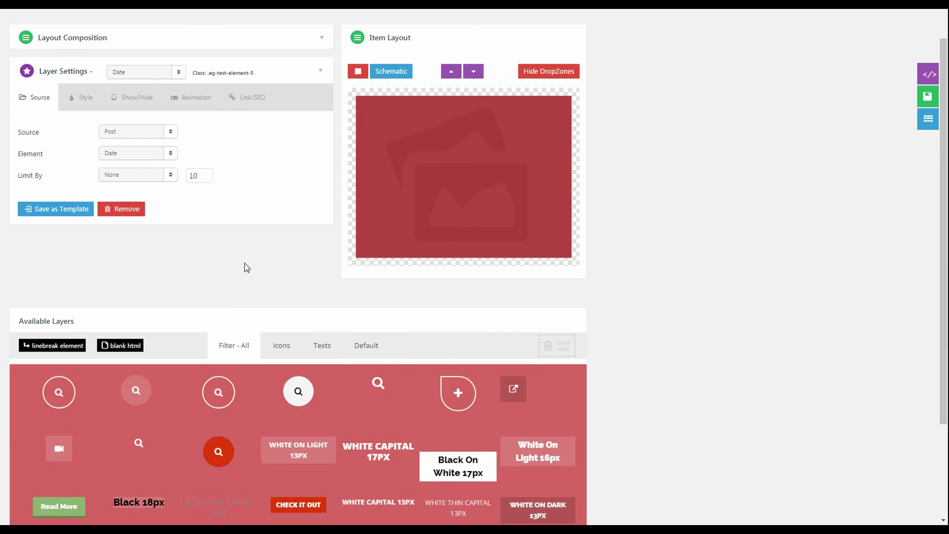
click(358, 70)
click(359, 74)
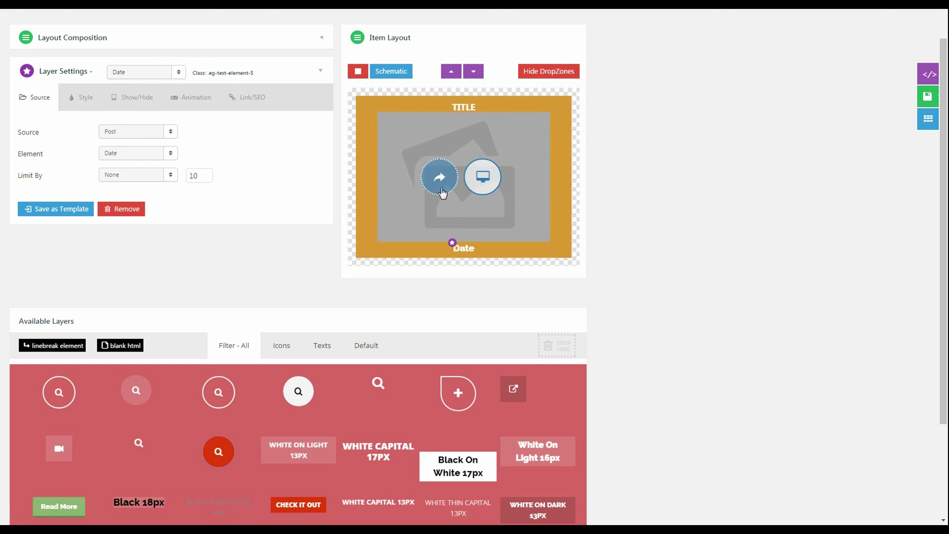
click(360, 72)
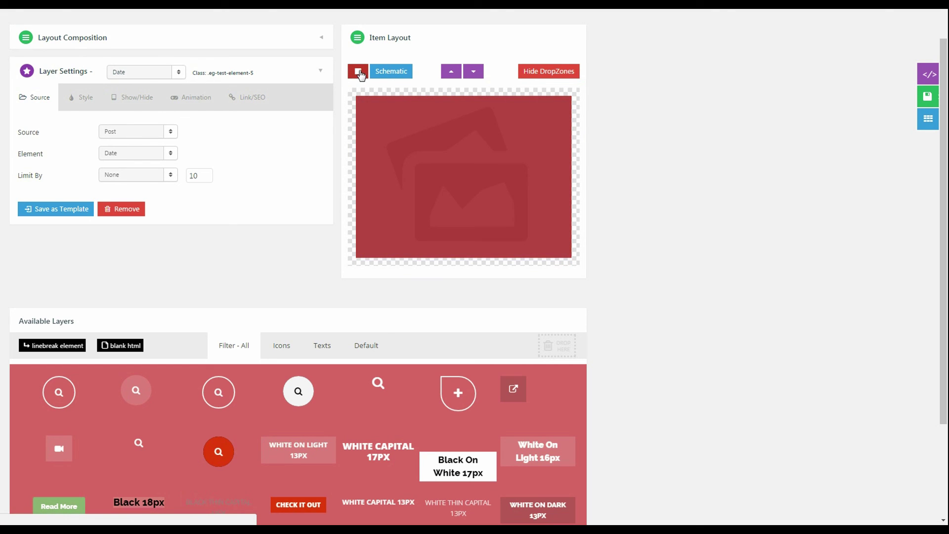
click(359, 73)
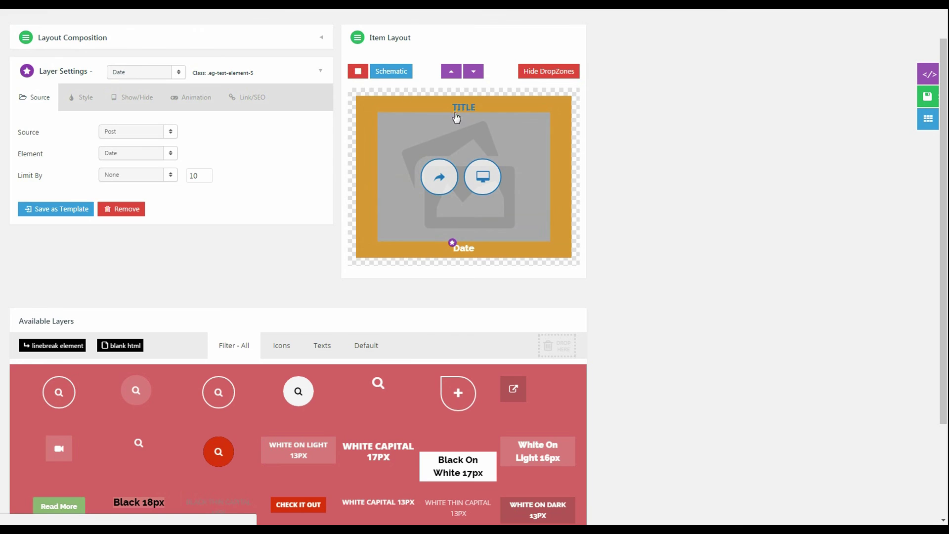
click(359, 72)
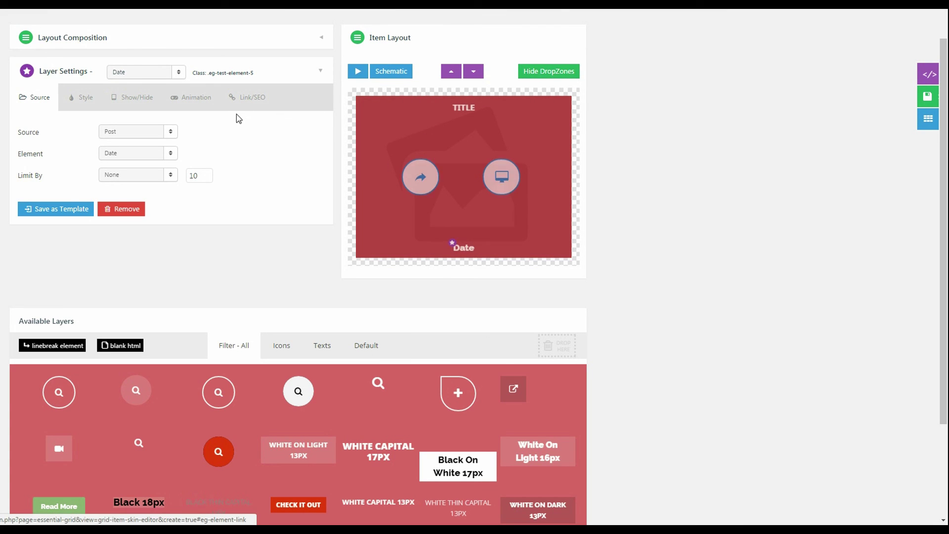
- Review the Link/SEO settings of the date layer, the forward icon and the desktop icon
click(246, 96)
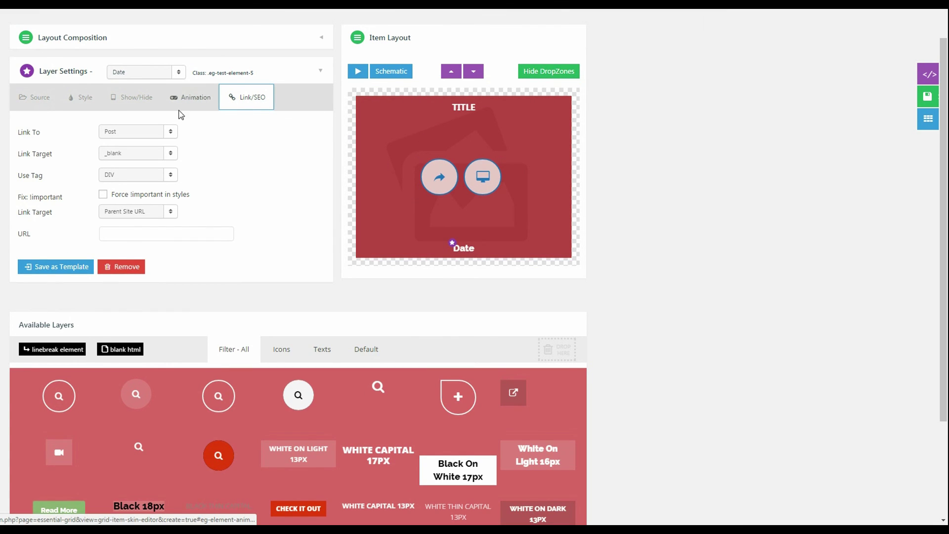
click(463, 108)
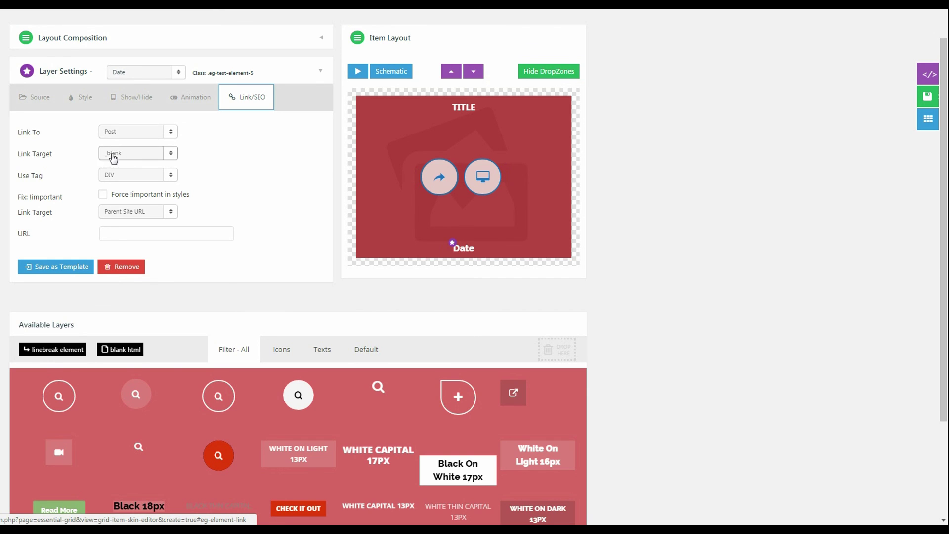
click(438, 177)
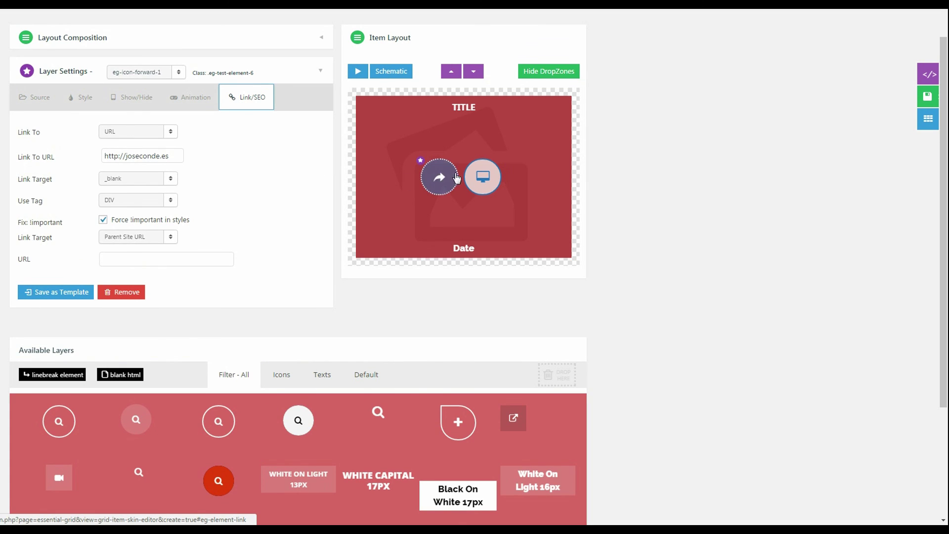
drag(170, 157, 78, 160)
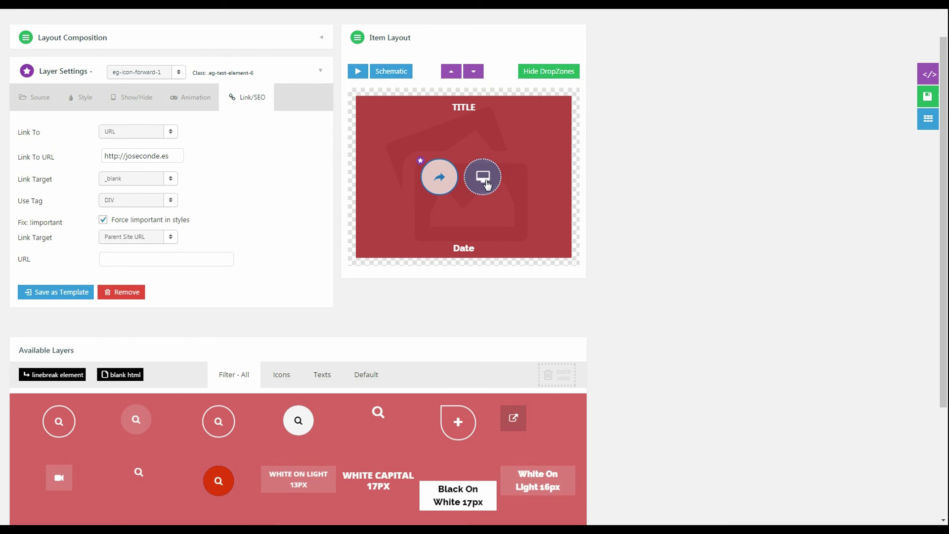
click(482, 170)
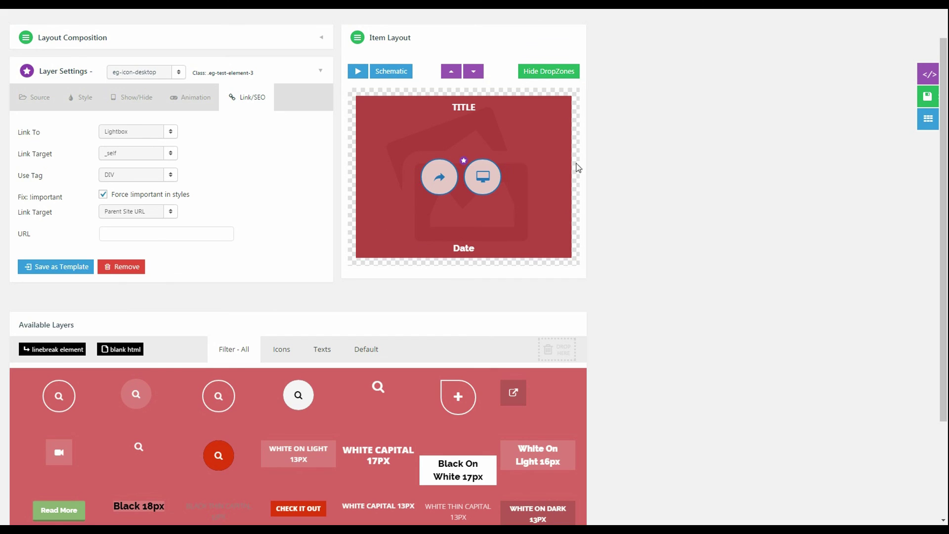
- Save the Test item skin
scroll(252, 197, down, 2)
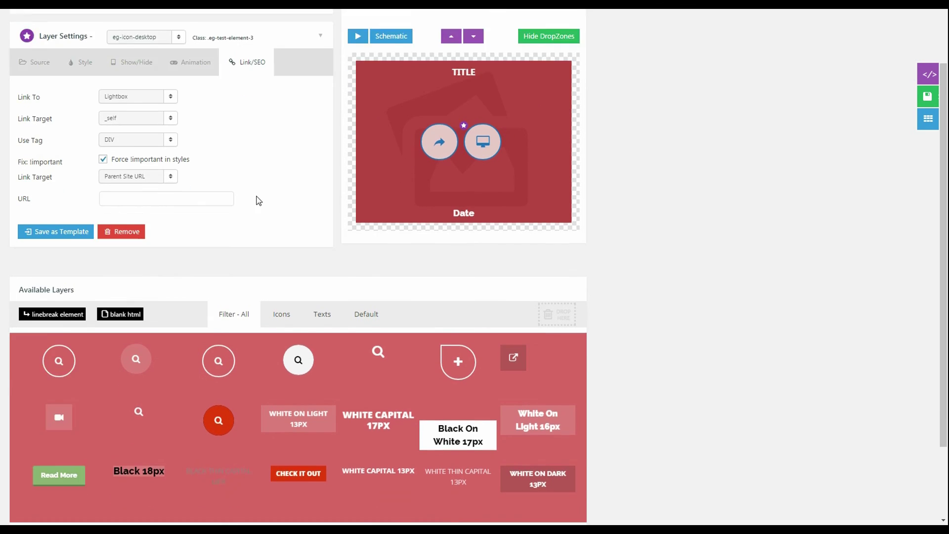
scroll(295, 180, up, 1)
scroll(295, 178, up, 2)
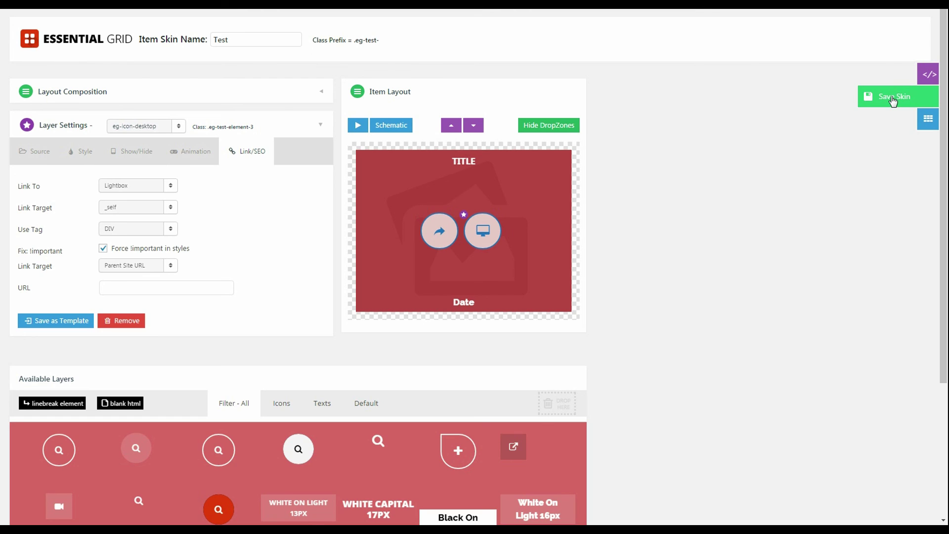
click(892, 100)
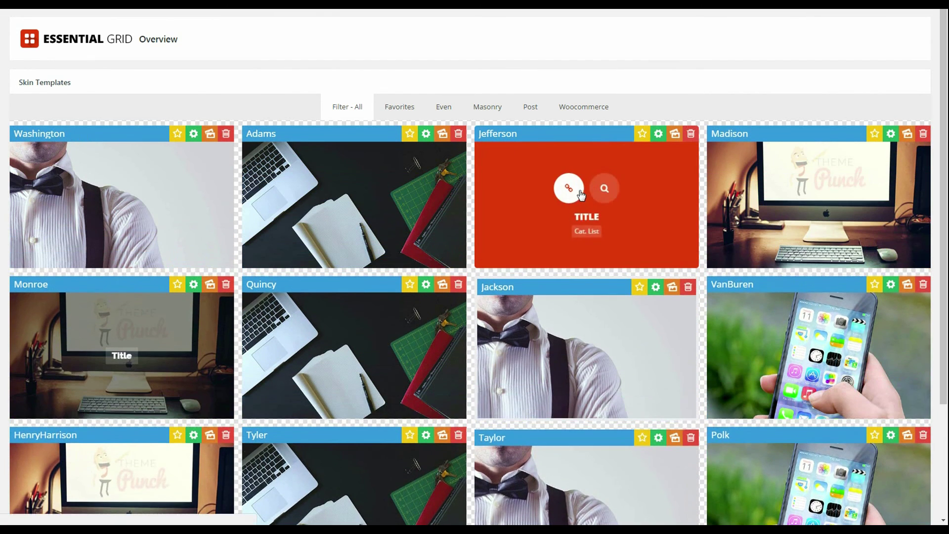
- Find the Test skin on page 5 of the skin templates and preview its hover effect
scroll(597, 257, down, 3)
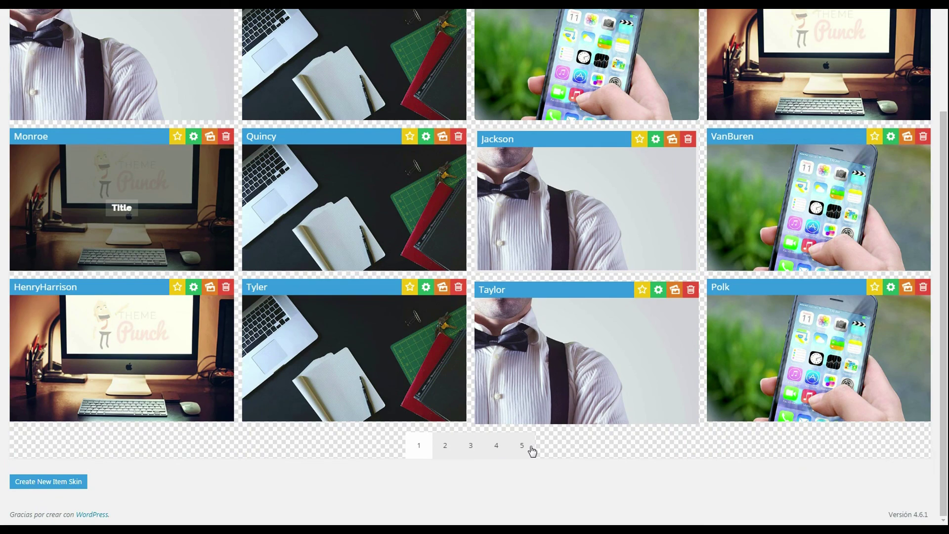
click(532, 451)
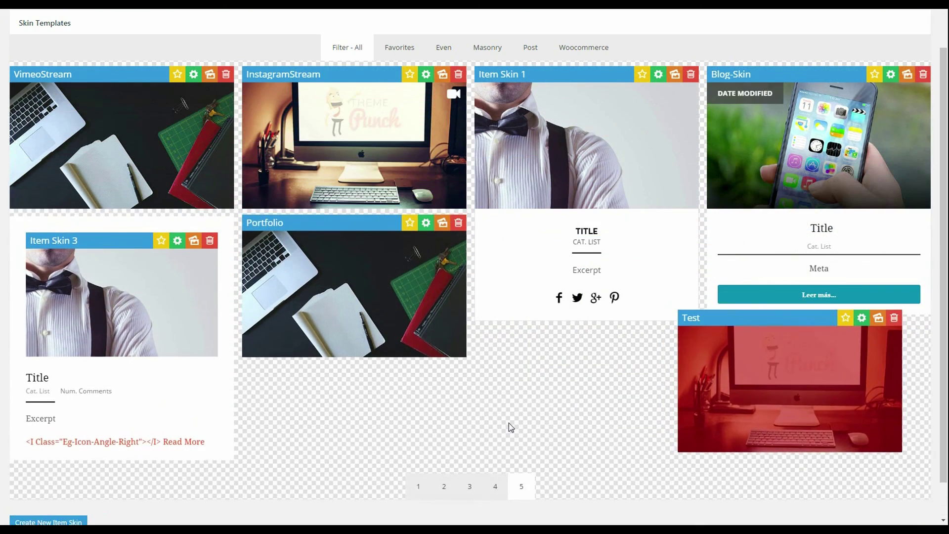
scroll(511, 426, down, 2)
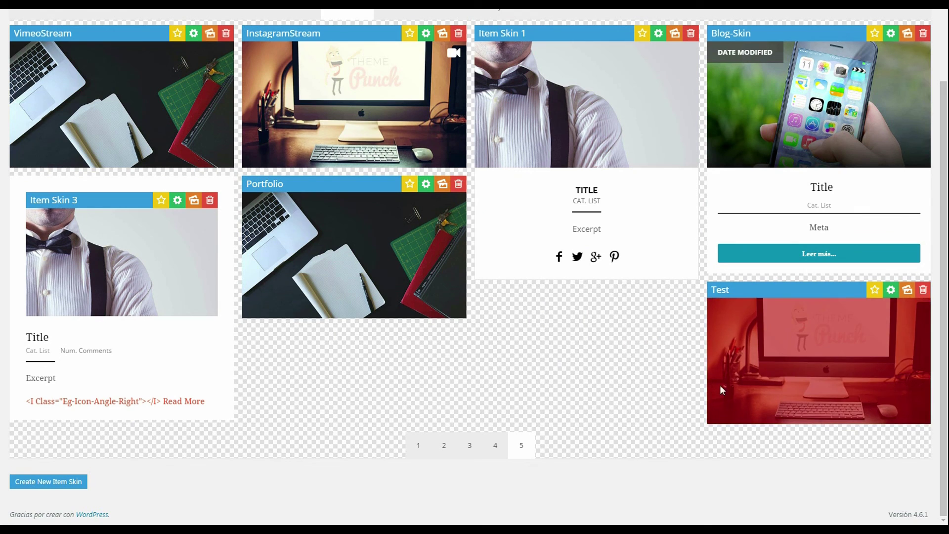
mouse_move(778, 369)
mouse_move(768, 317)
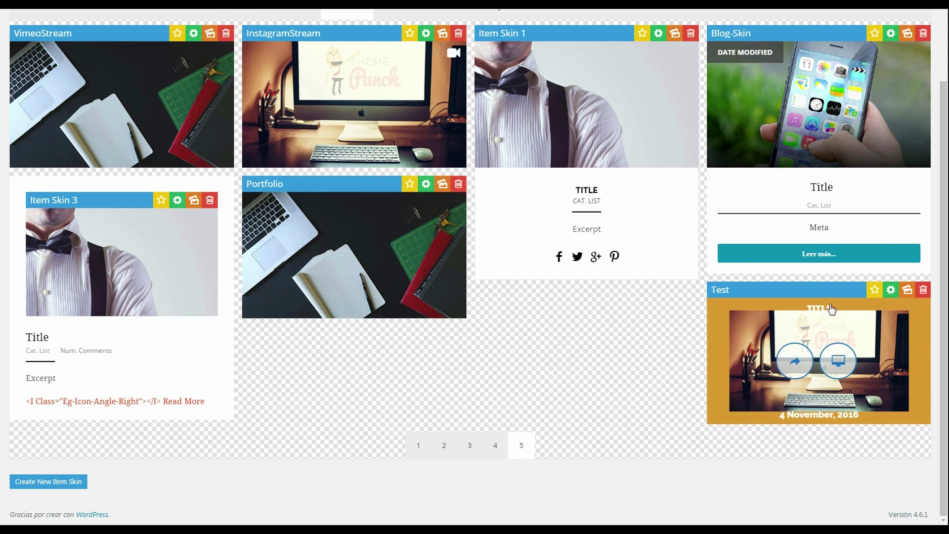